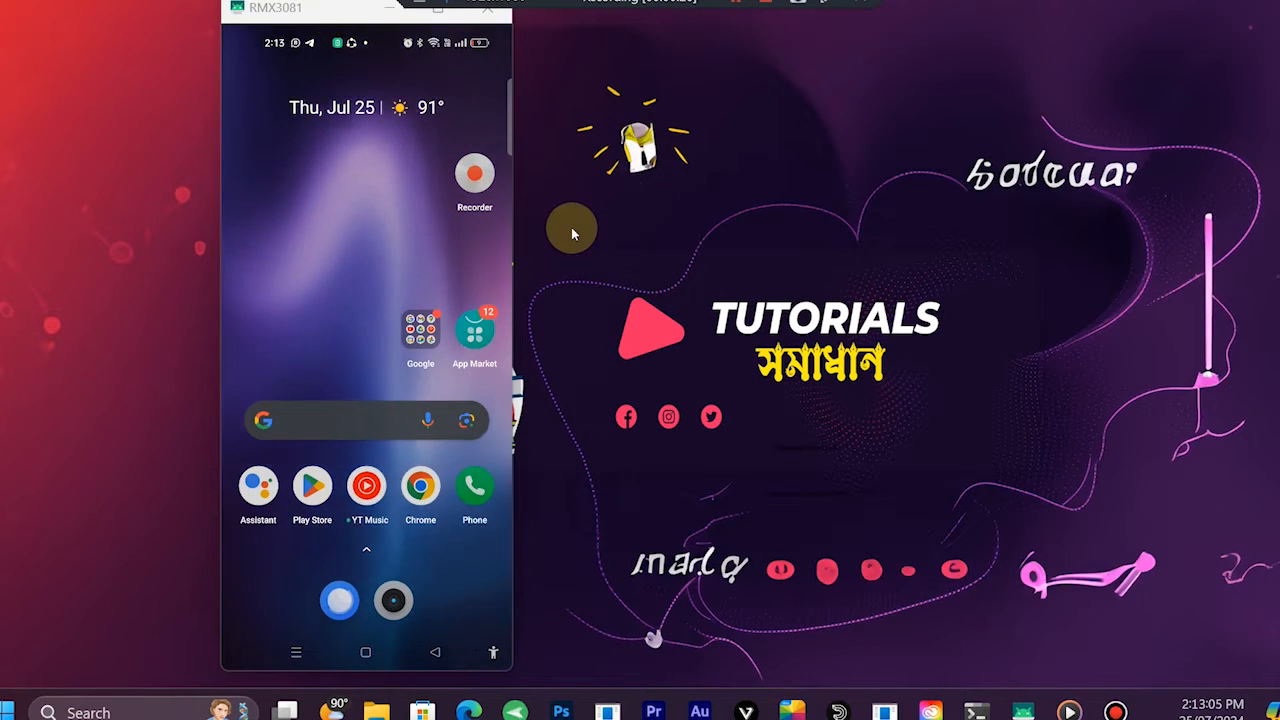
left_click_drag(389, 229, 343, 297)
scroll(332, 325, "down", 3)
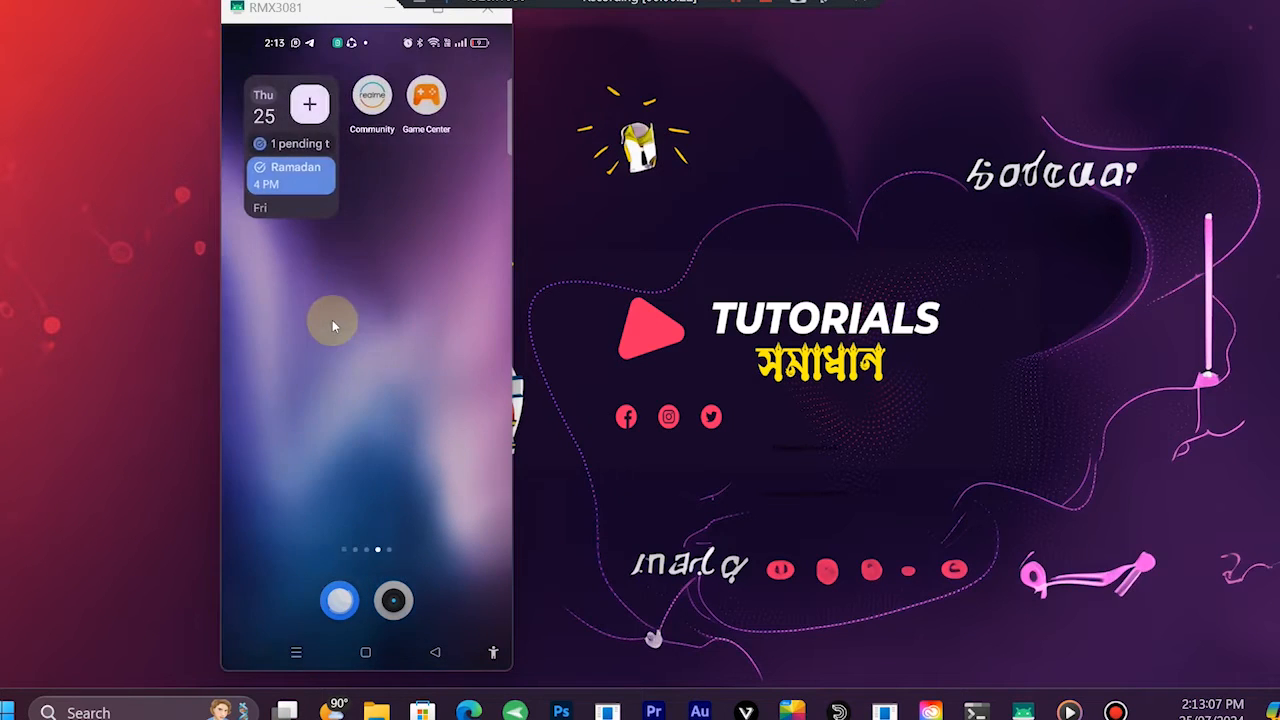
scroll(337, 326, "up", 3)
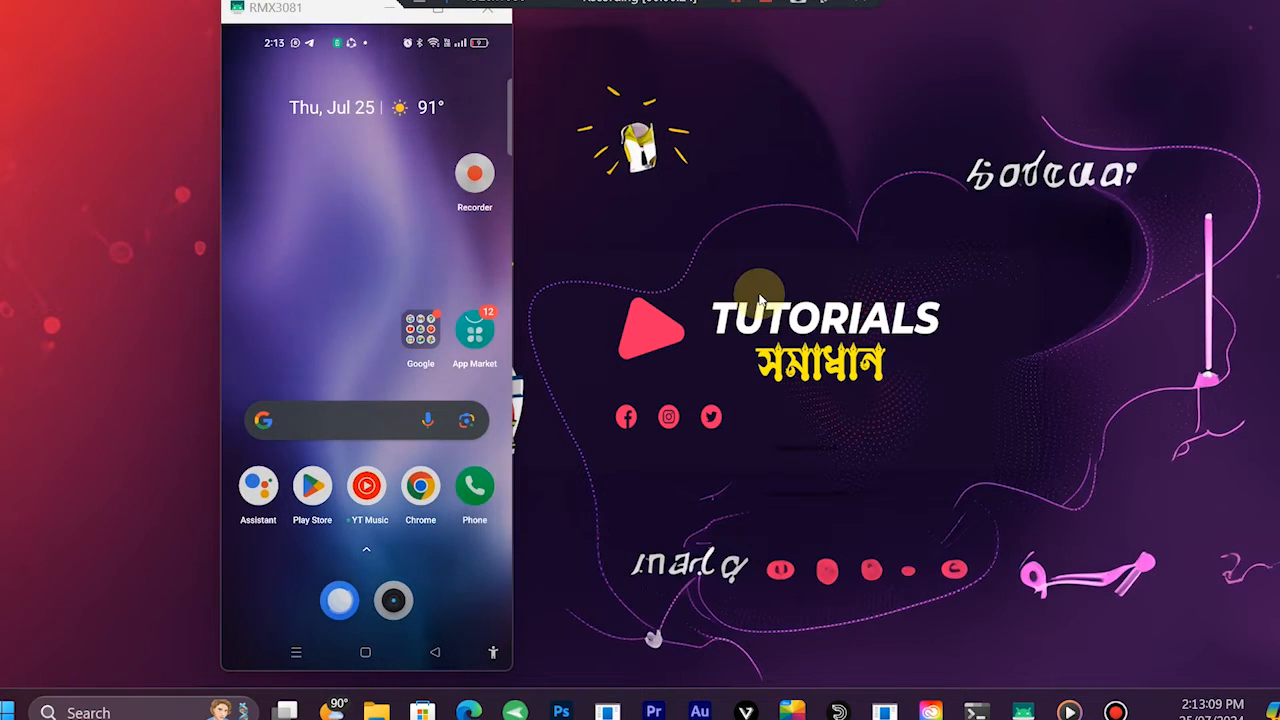
left_click_drag(751, 264, 1001, 510)
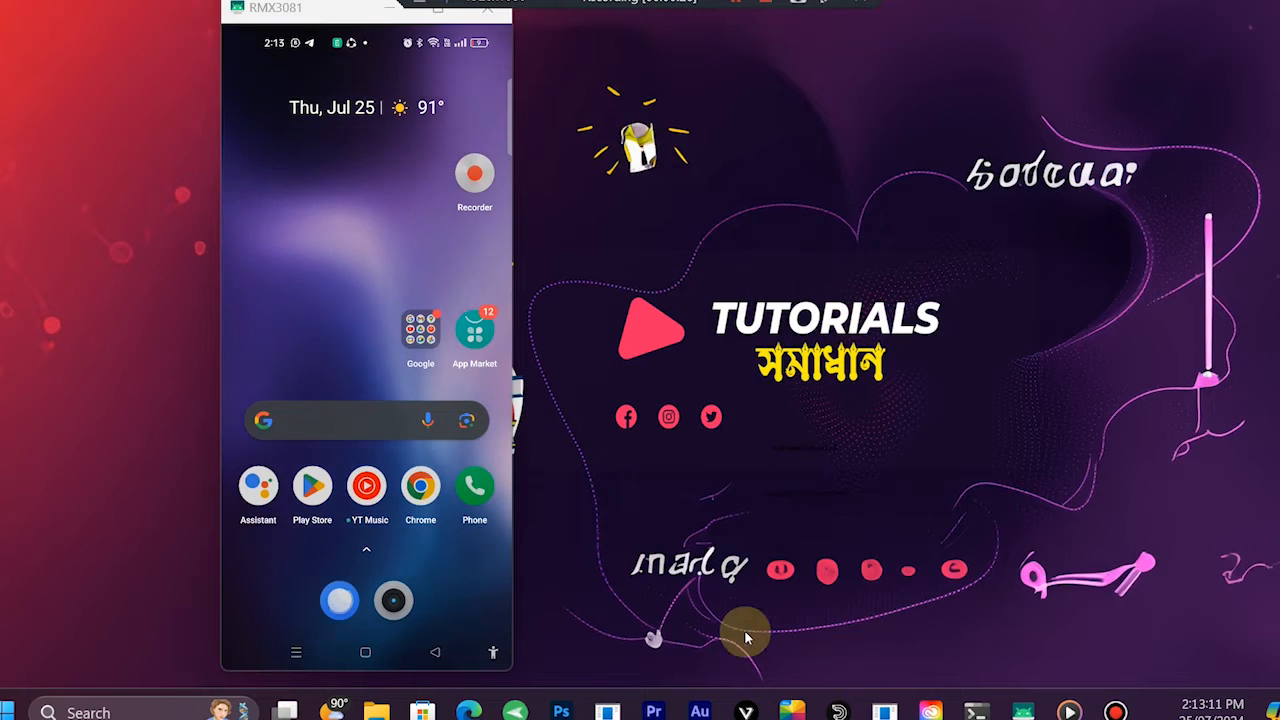
left_click(470, 711)
left_click(1191, 2)
left_click(345, 222)
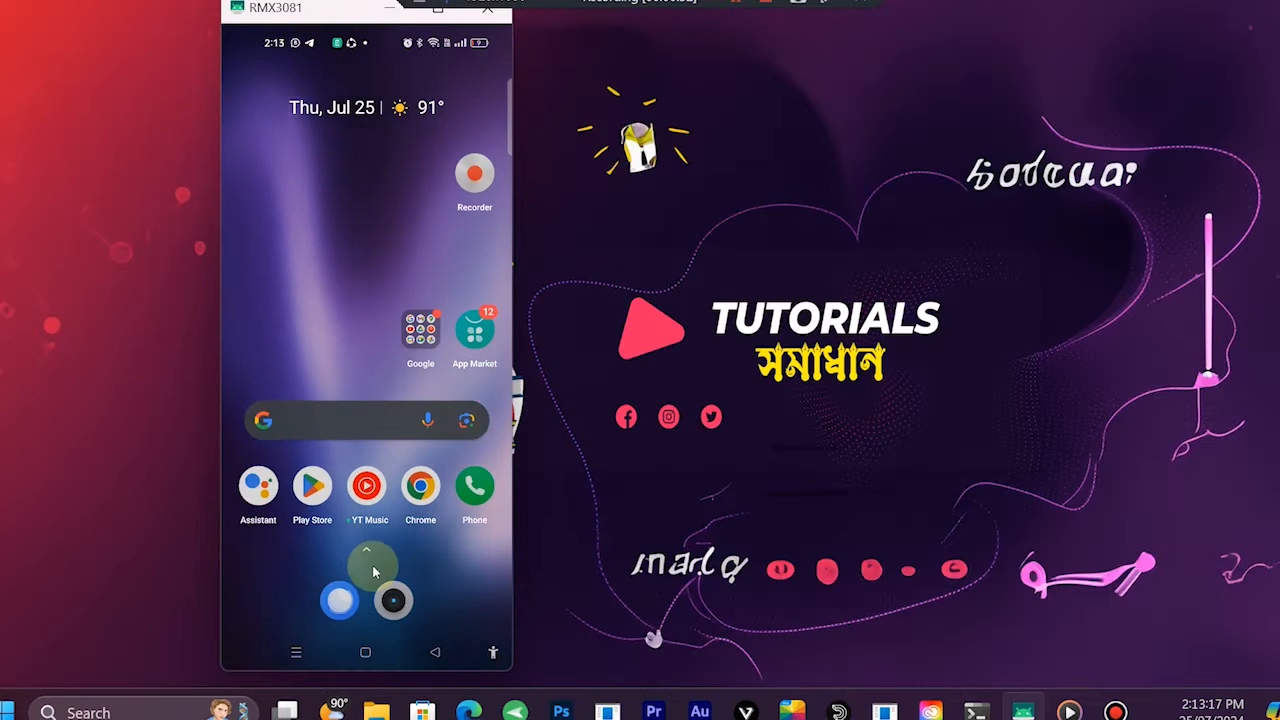
Browse the search results page in Chrome on the mirrored phone, and go back out of it
left_click(421, 487)
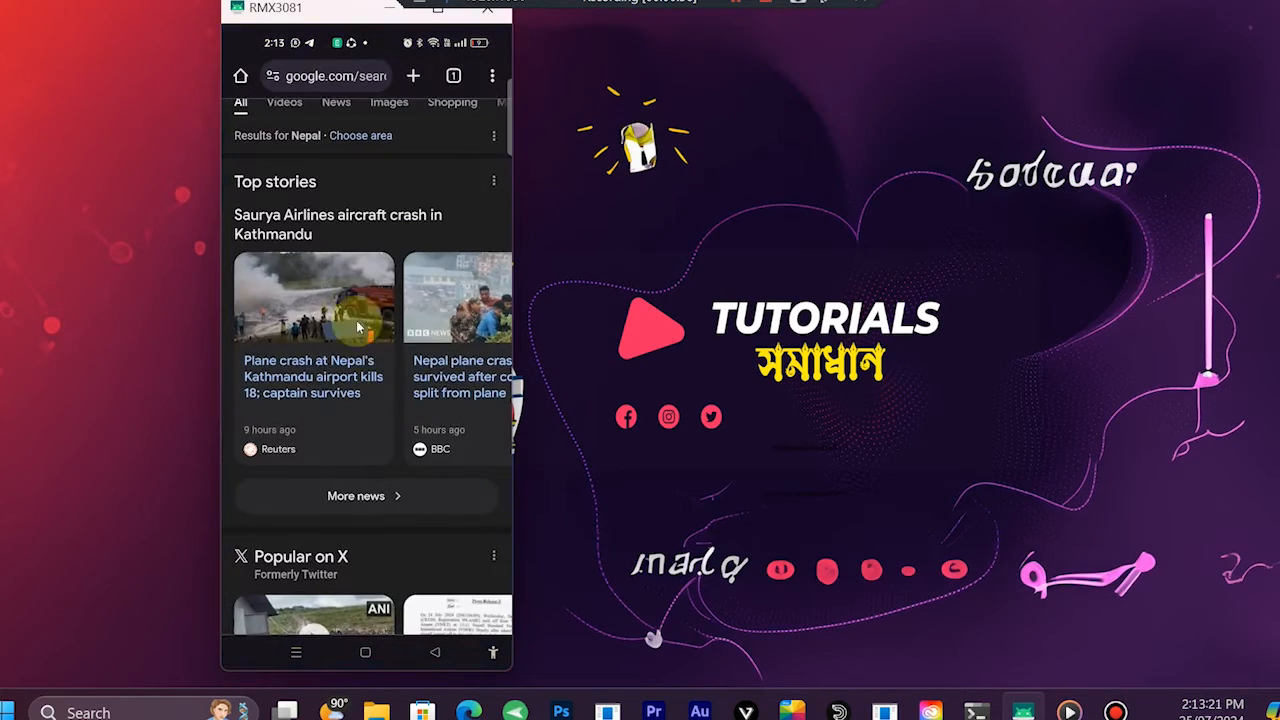
scroll(337, 400, "down", 5)
scroll(330, 330, "up", 10)
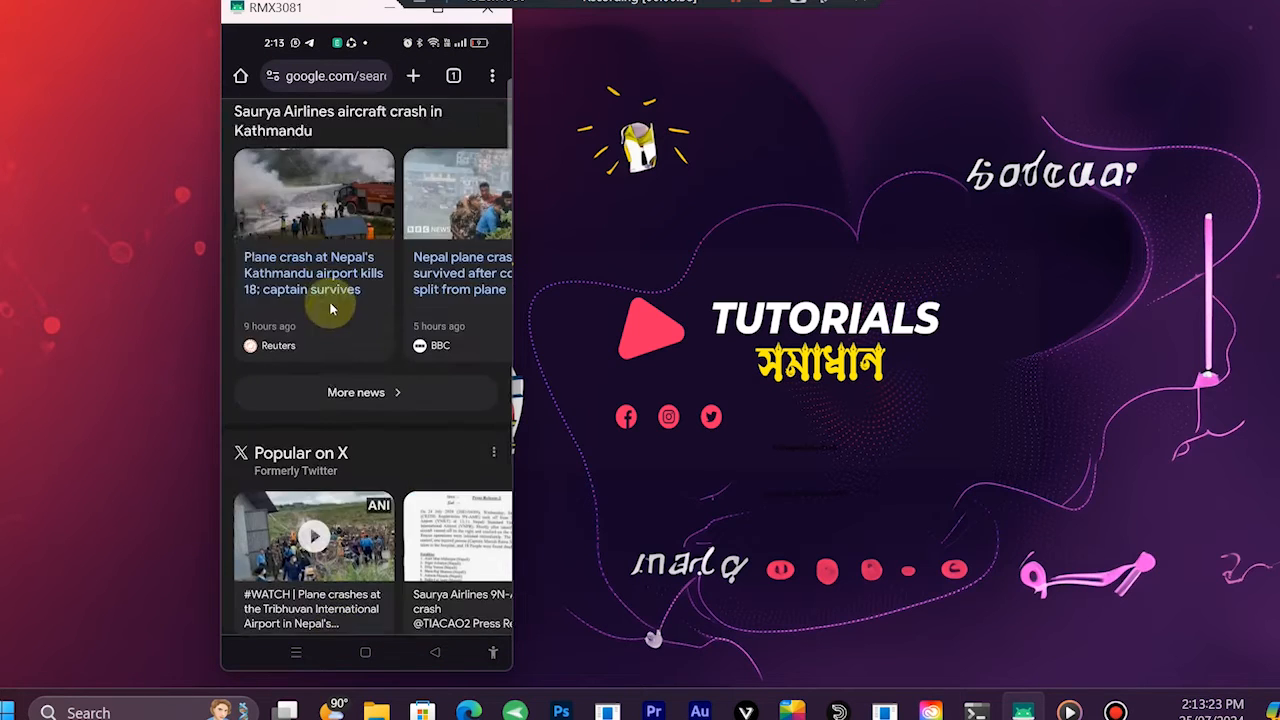
left_click_drag(337, 12, 250, 11)
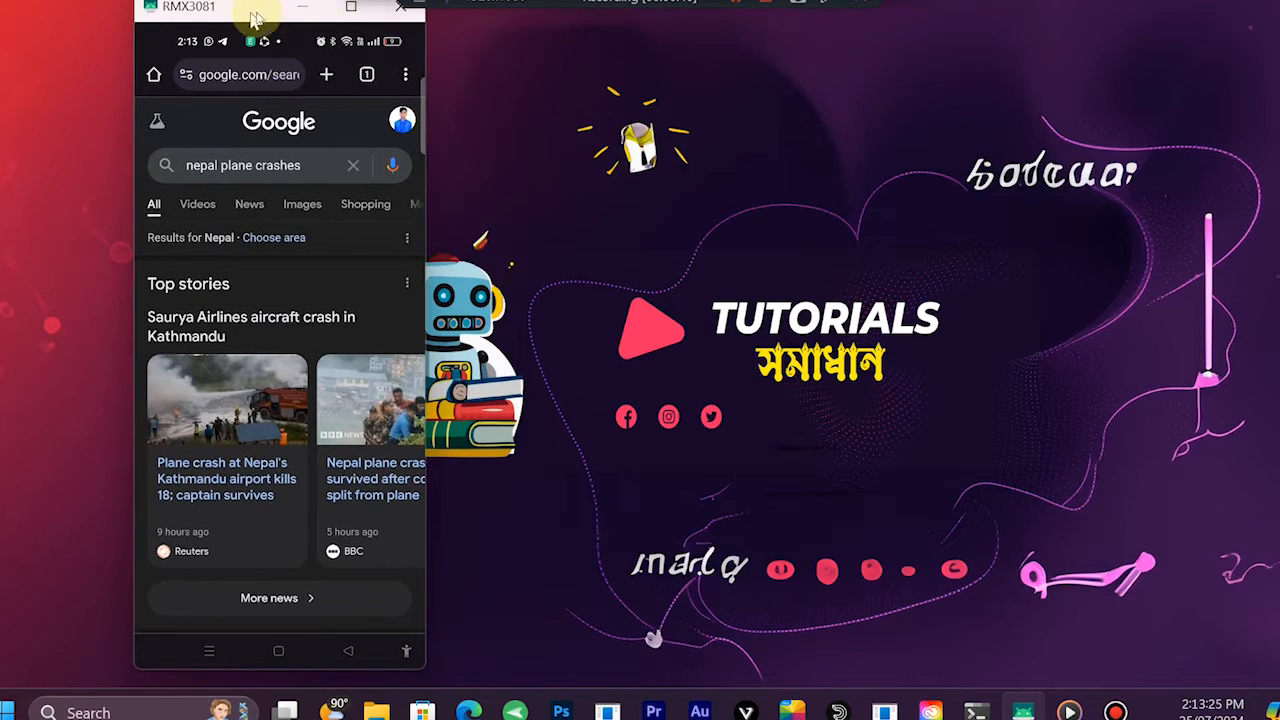
left_click(347, 648)
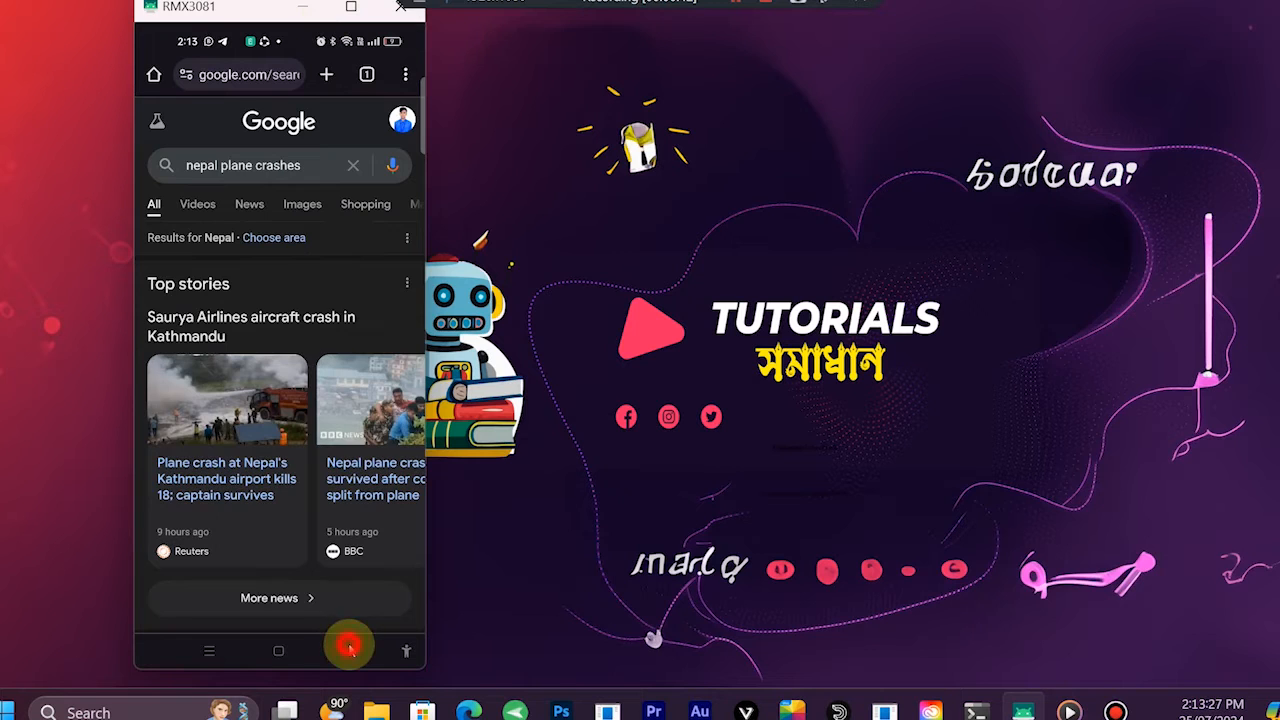
left_click(352, 651)
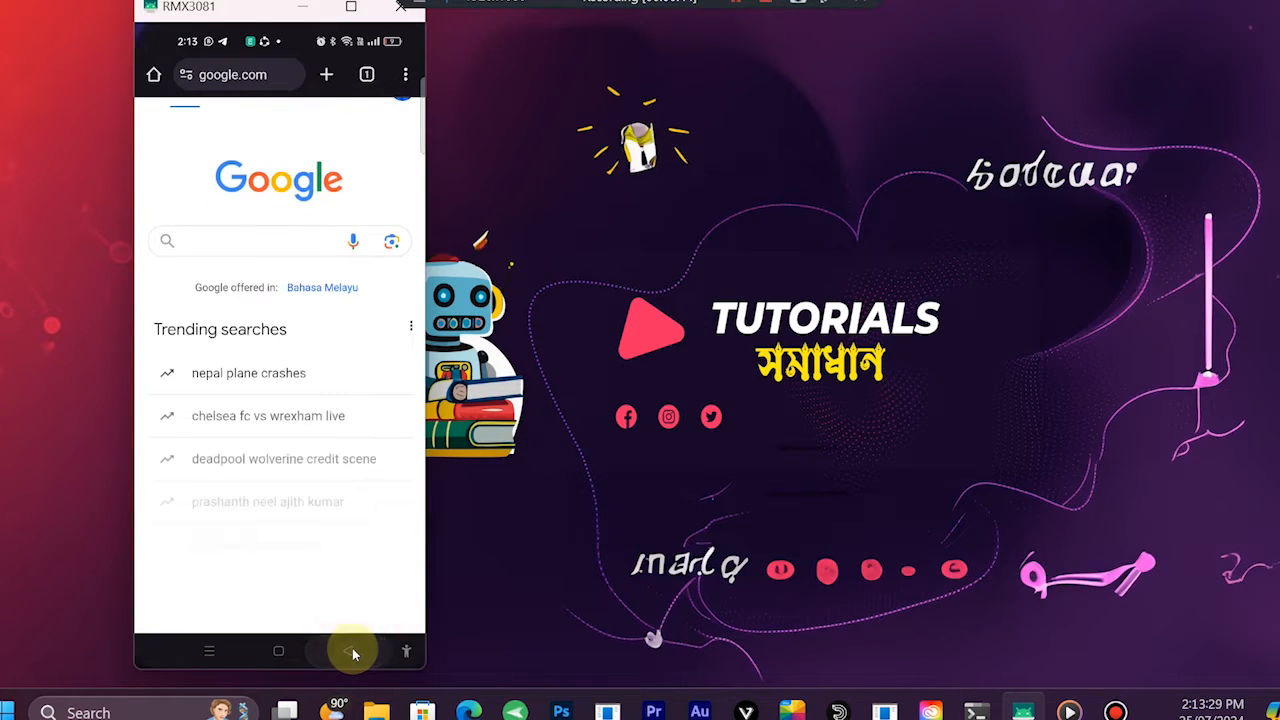
left_click(350, 651)
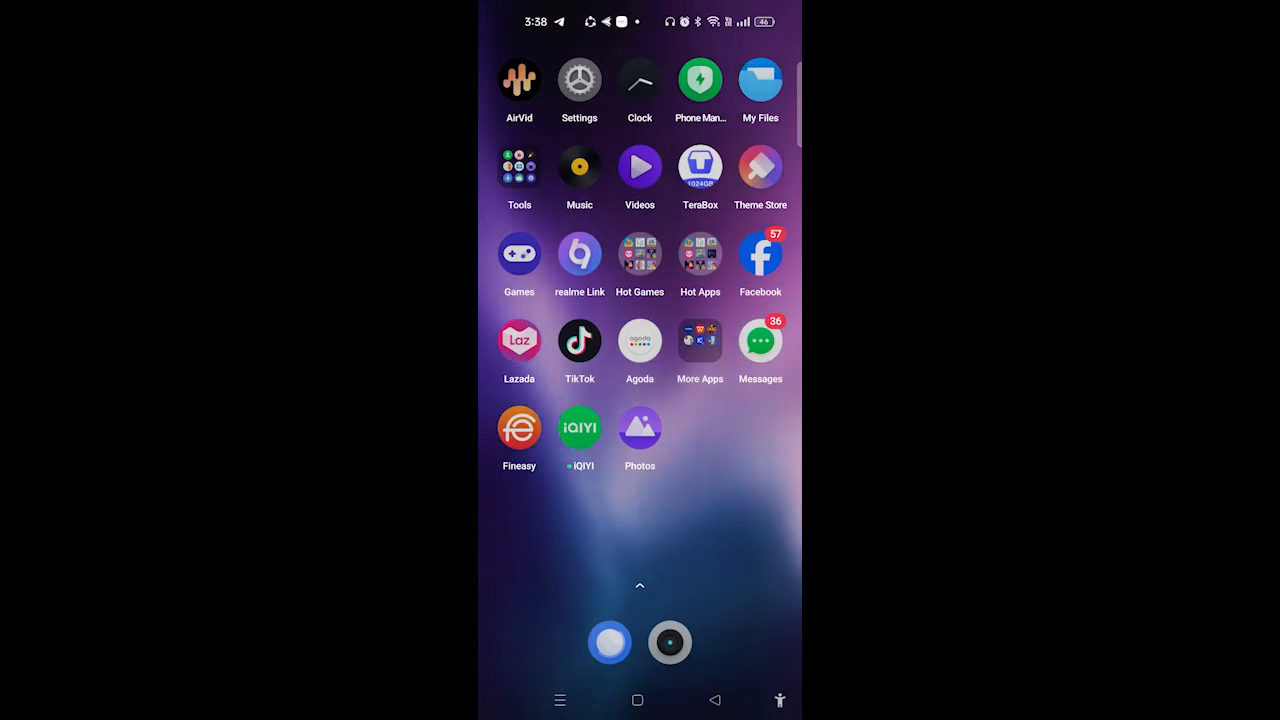
Open the phone's Settings from the full app list
left_click_drag(664, 580, 688, 250)
left_click_drag(670, 365, 685, 150)
left_click_drag(618, 440, 638, 215)
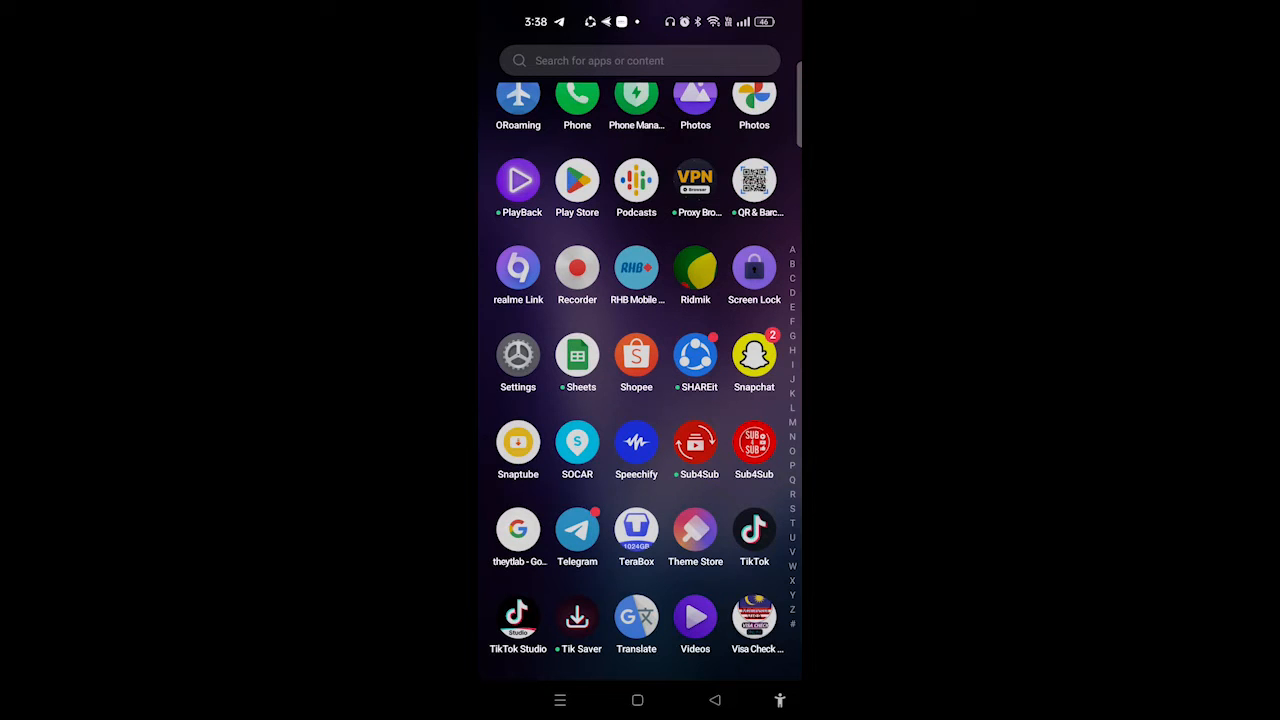
left_click(518, 355)
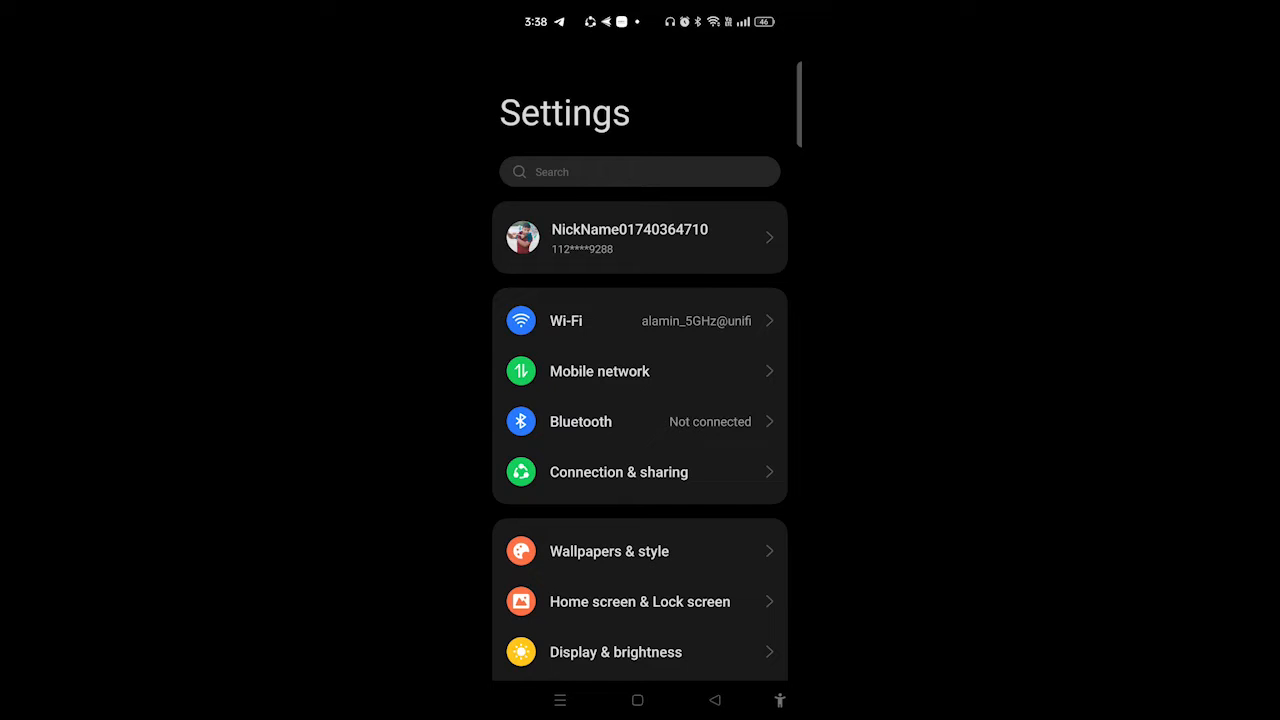
Open the Version details under About device in the phone's settings
scroll(640, 400, "down", 10)
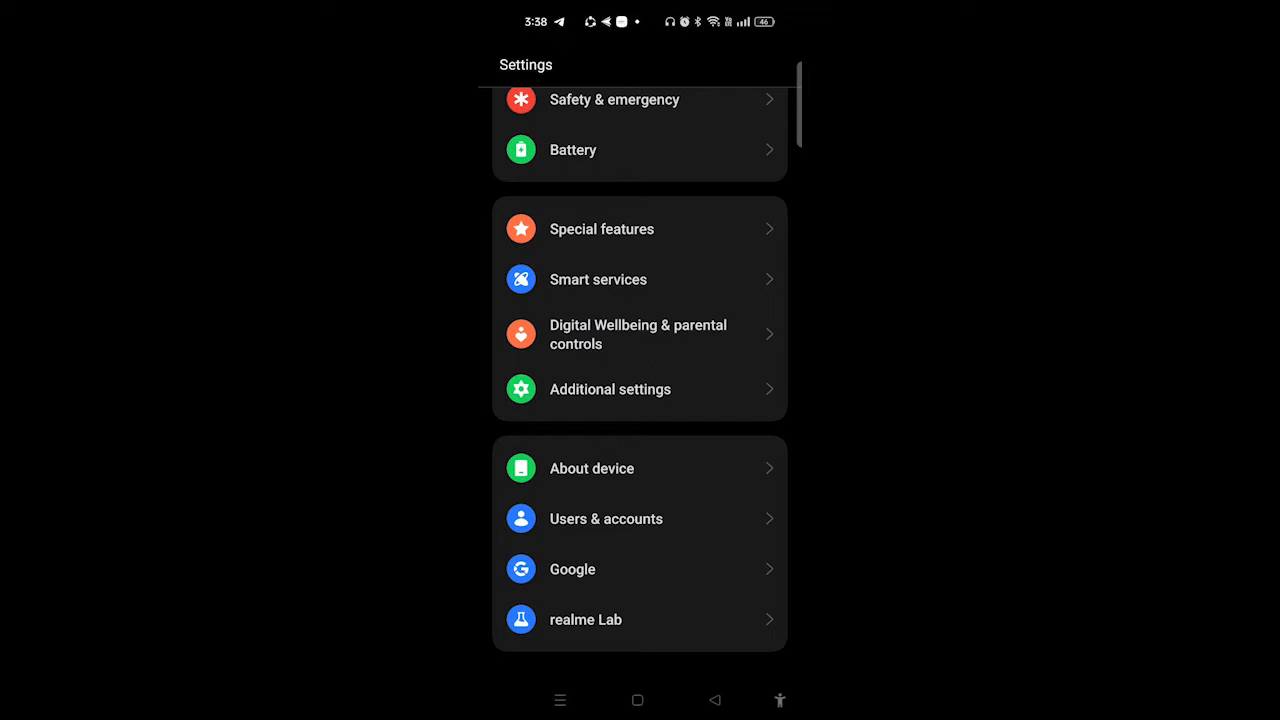
left_click(592, 468)
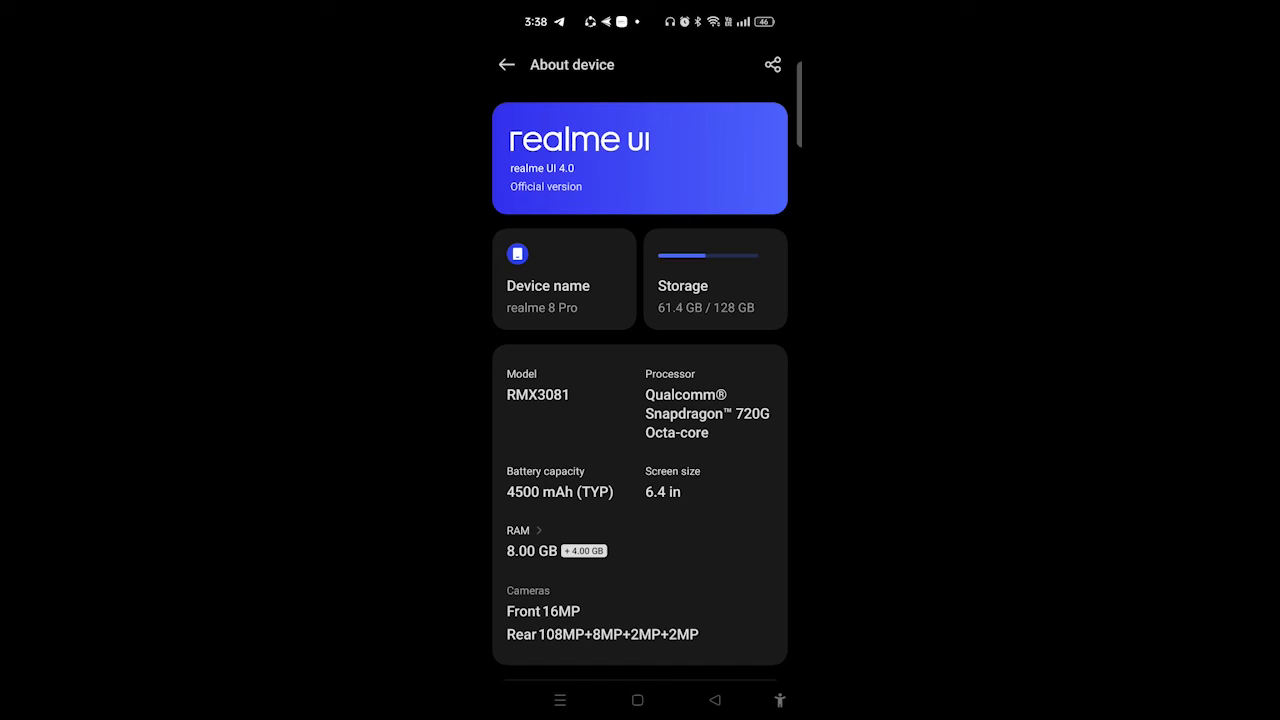
left_click_drag(643, 487, 729, 167)
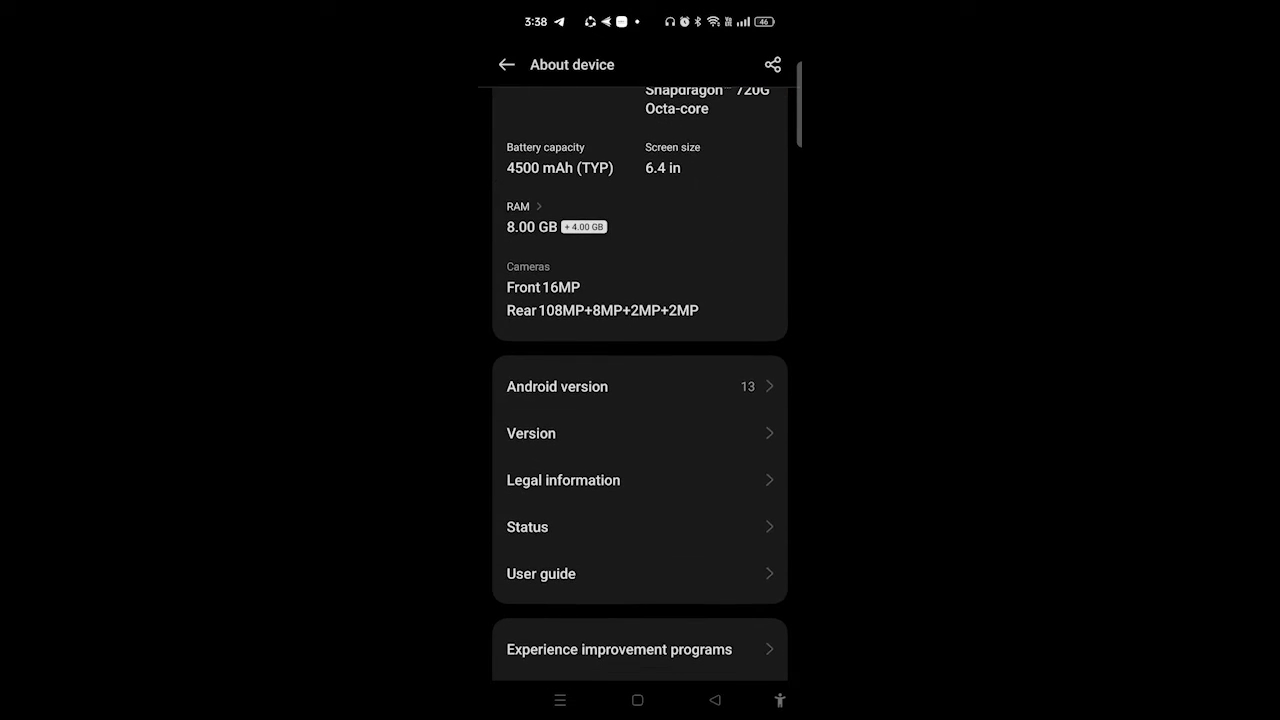
left_click_drag(654, 491, 715, 368)
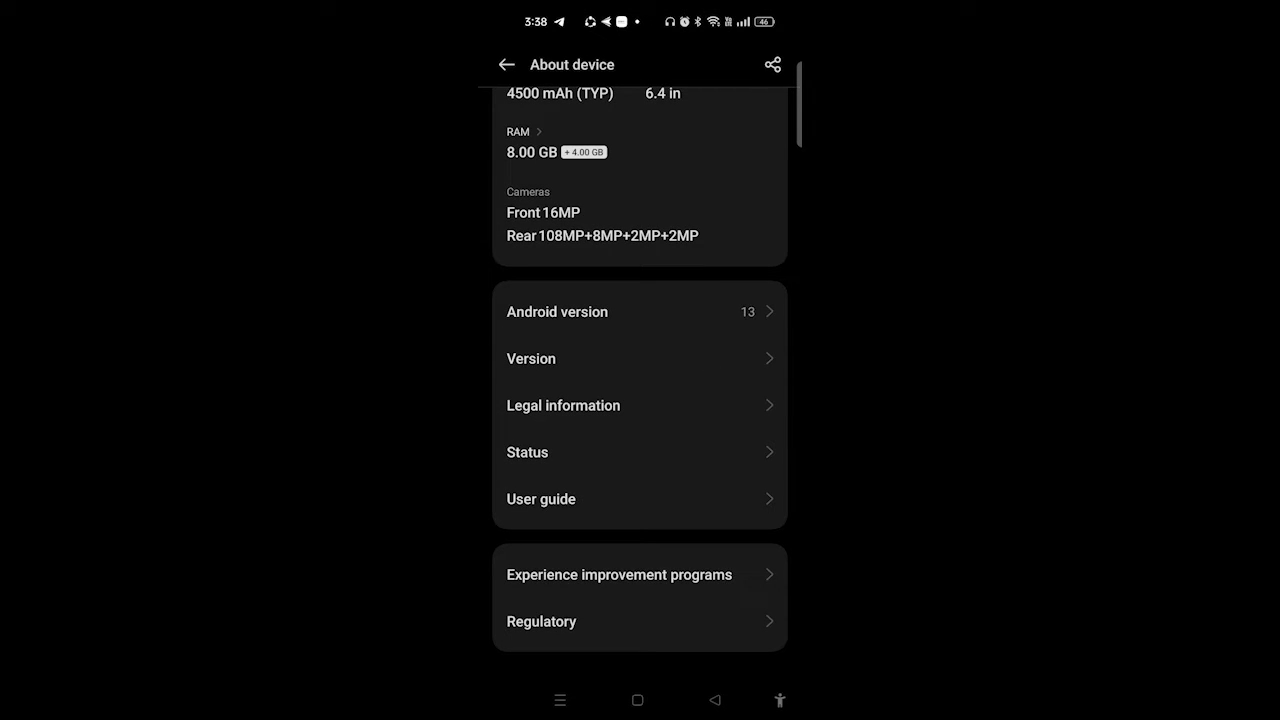
left_click(692, 353)
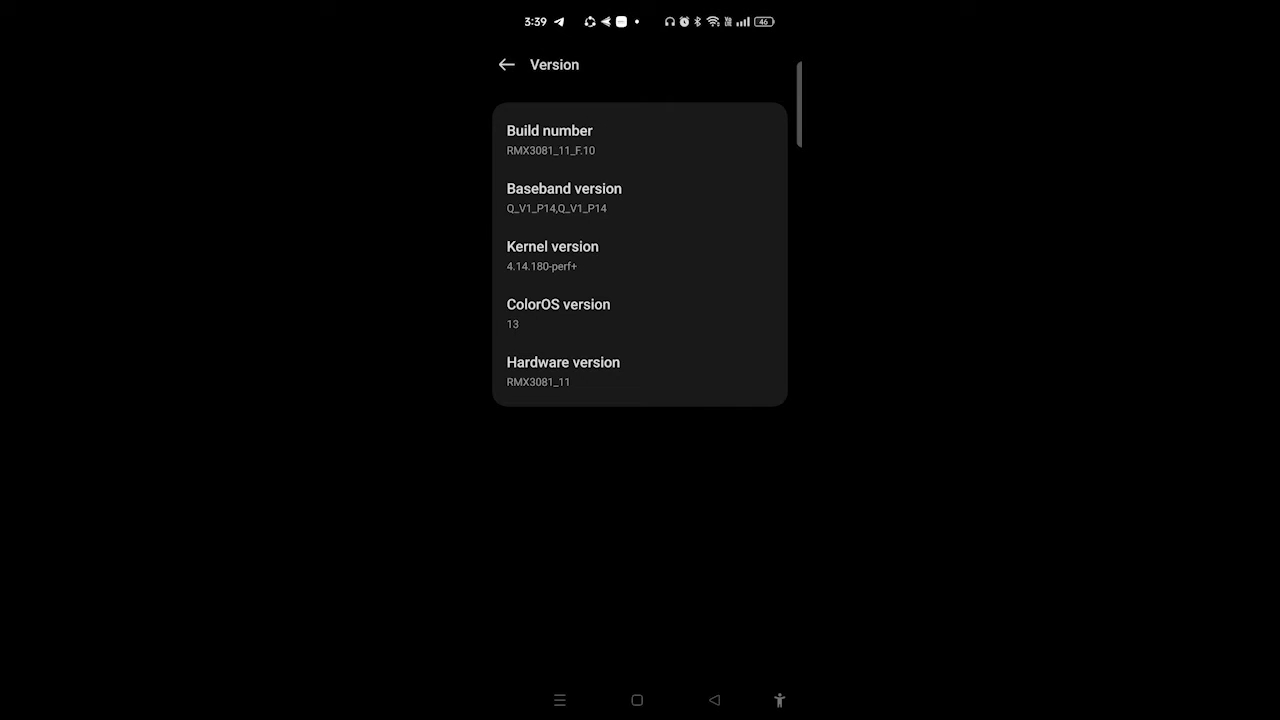
Unlock the phone's developer mode by tapping the build number seven times
left_click(657, 126)
left_click(646, 146)
left_click(646, 140)
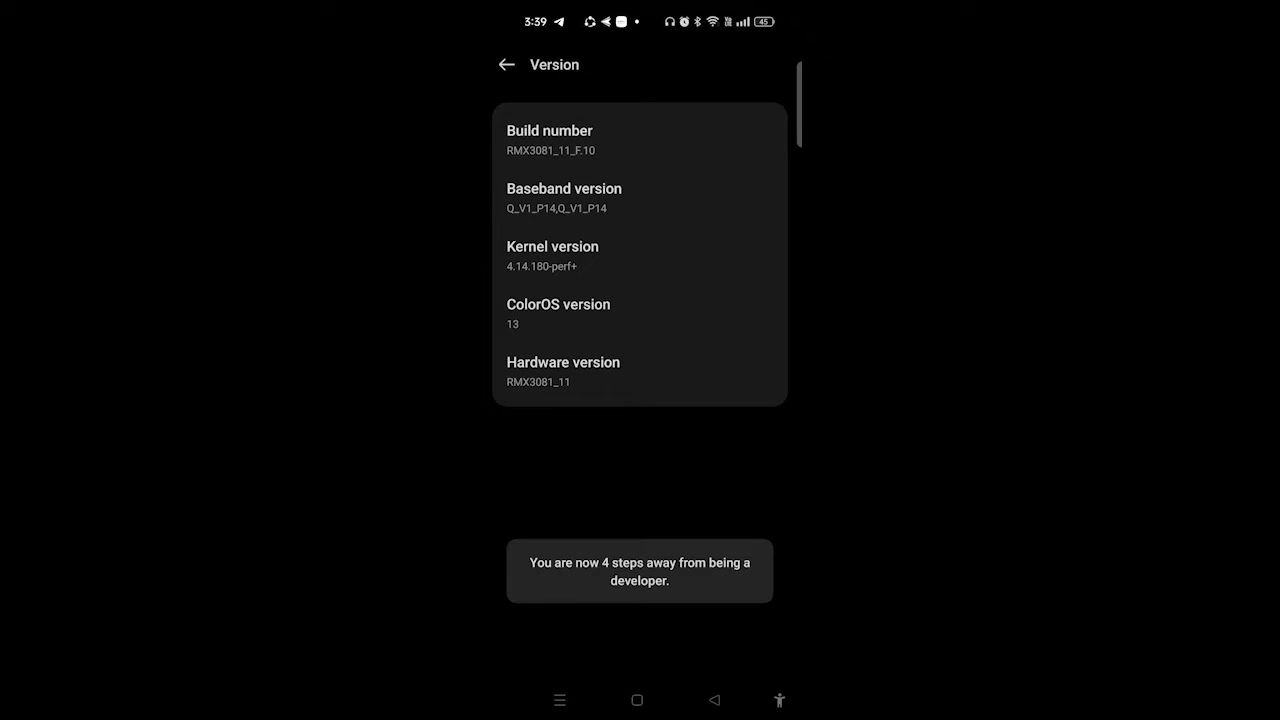
left_click(668, 133)
left_click(670, 134)
left_click(668, 133)
left_click(668, 133)
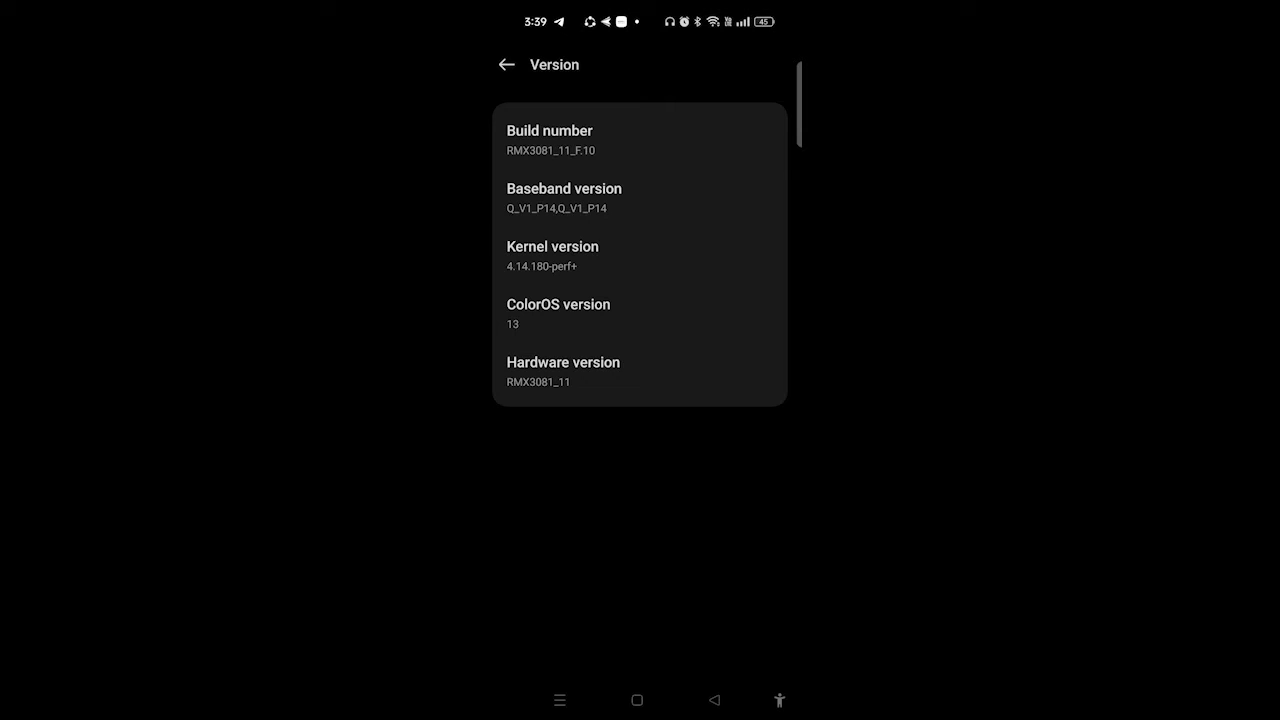
Return to the main settings list and open Developer options within Additional settings
left_click(515, 45)
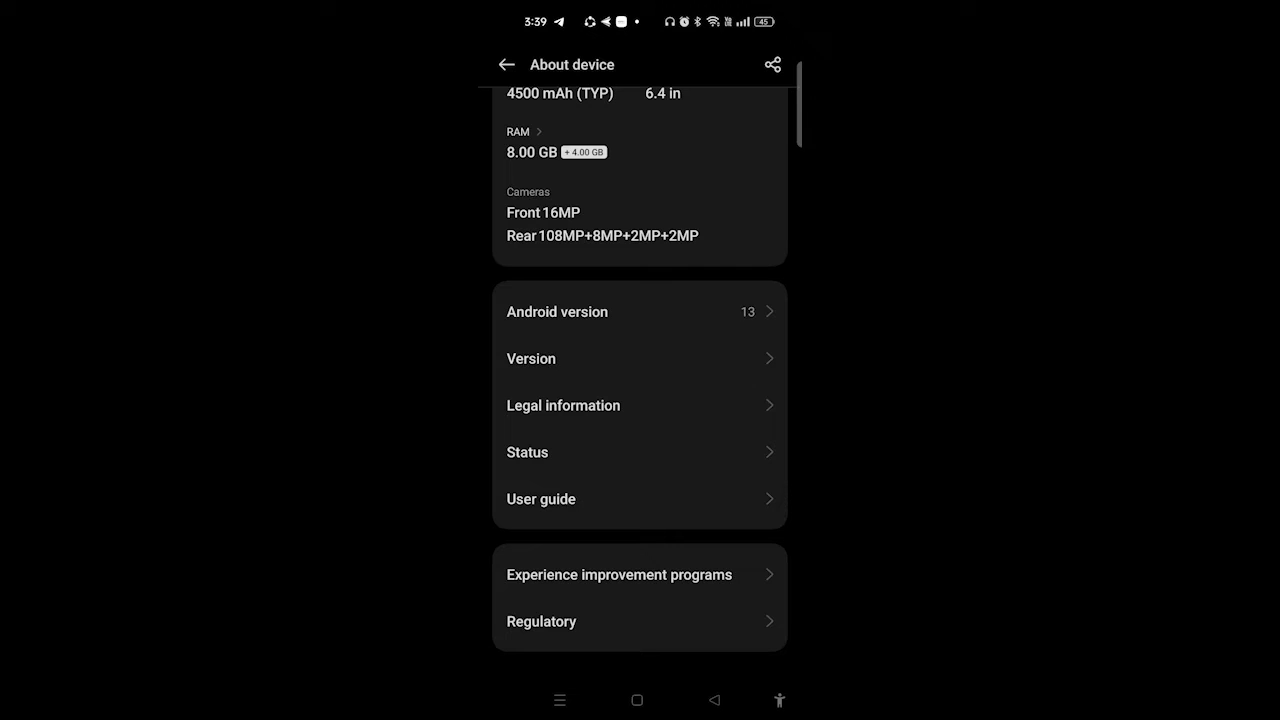
left_click(502, 58)
left_click_drag(658, 493, 727, 267)
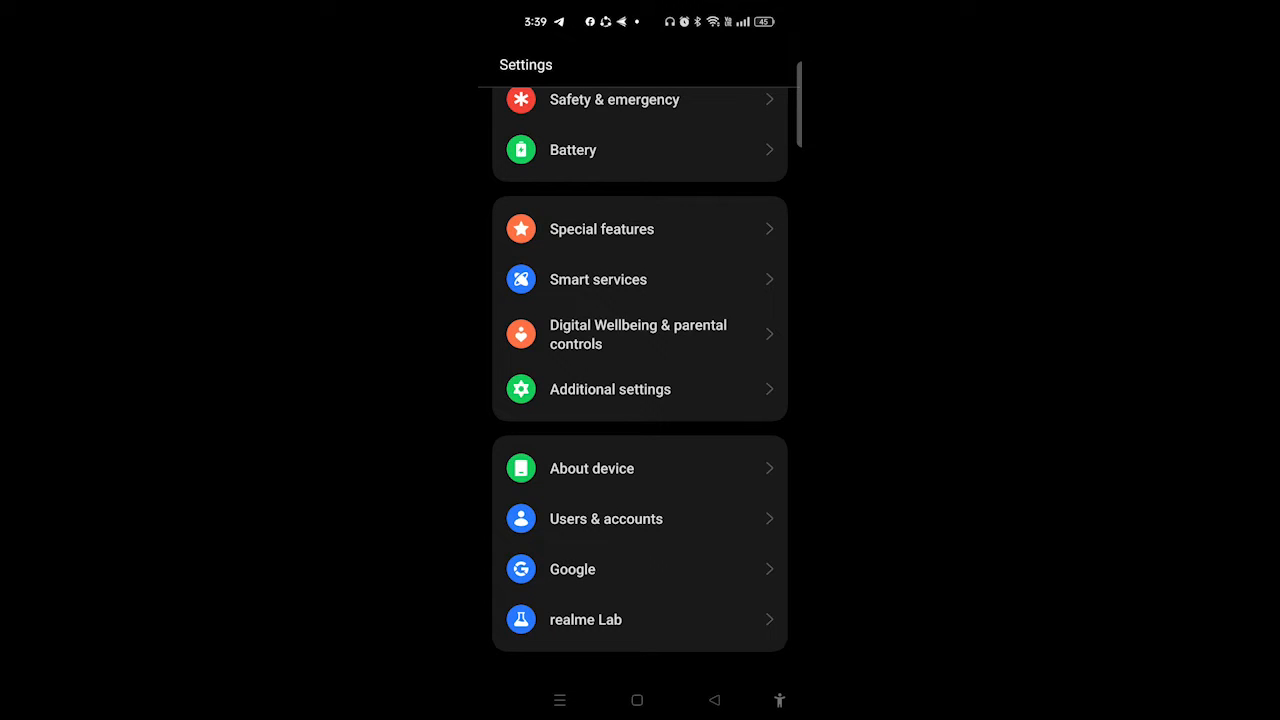
left_click(672, 389)
scroll(640, 400, "down", 10)
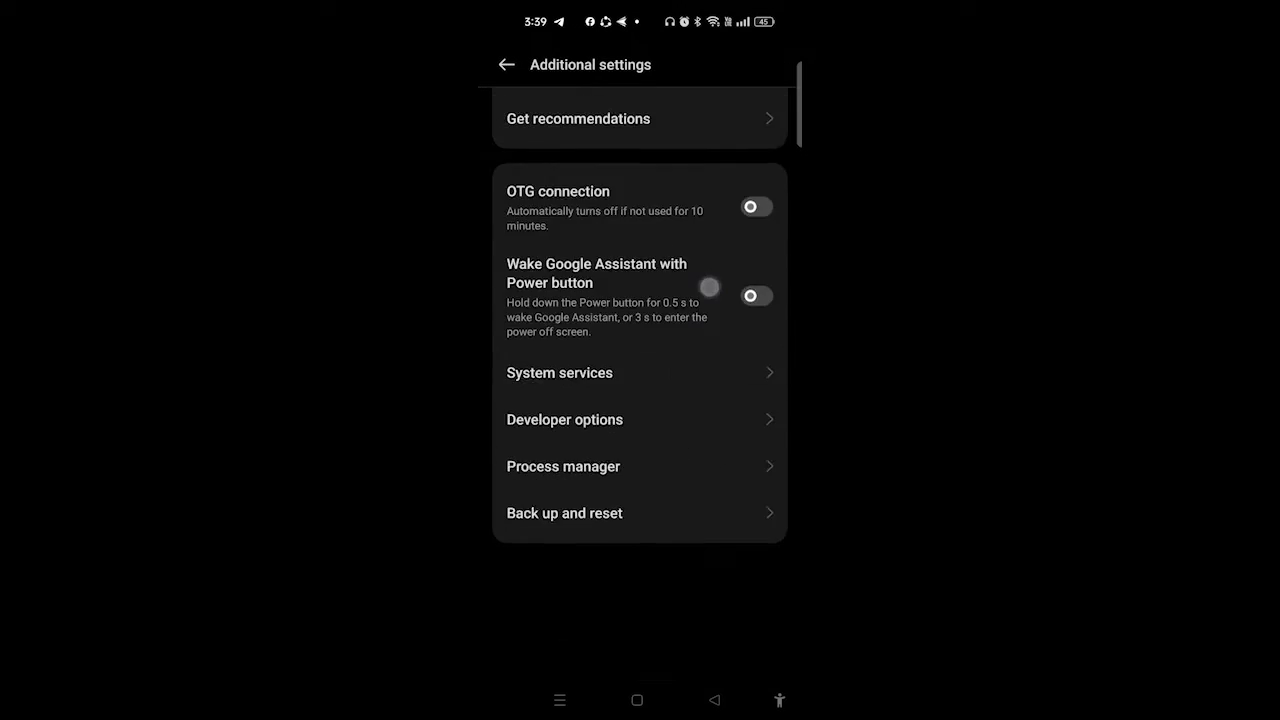
left_click(657, 497)
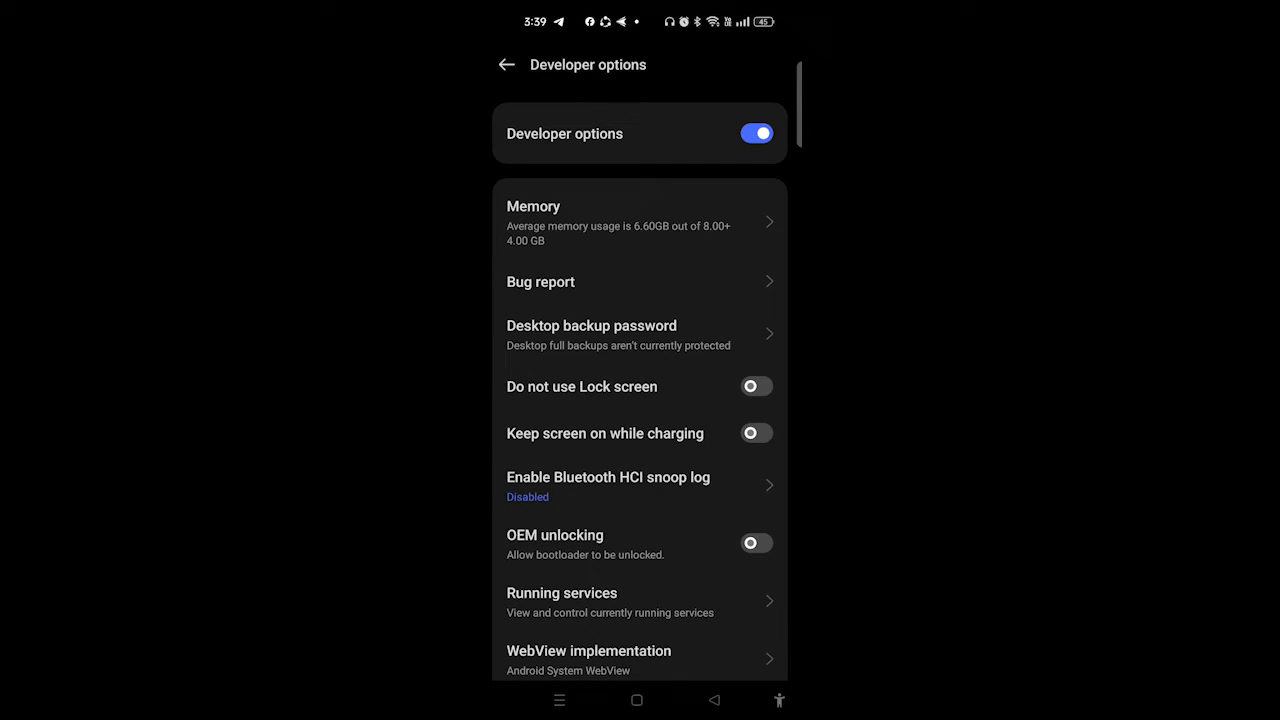
Enable USB debugging and Wireless debugging in the Debugging section, and leave Developer options
left_click_drag(677, 489, 716, 250)
left_click_drag(682, 450, 711, 207)
left_click_drag(646, 539, 701, 280)
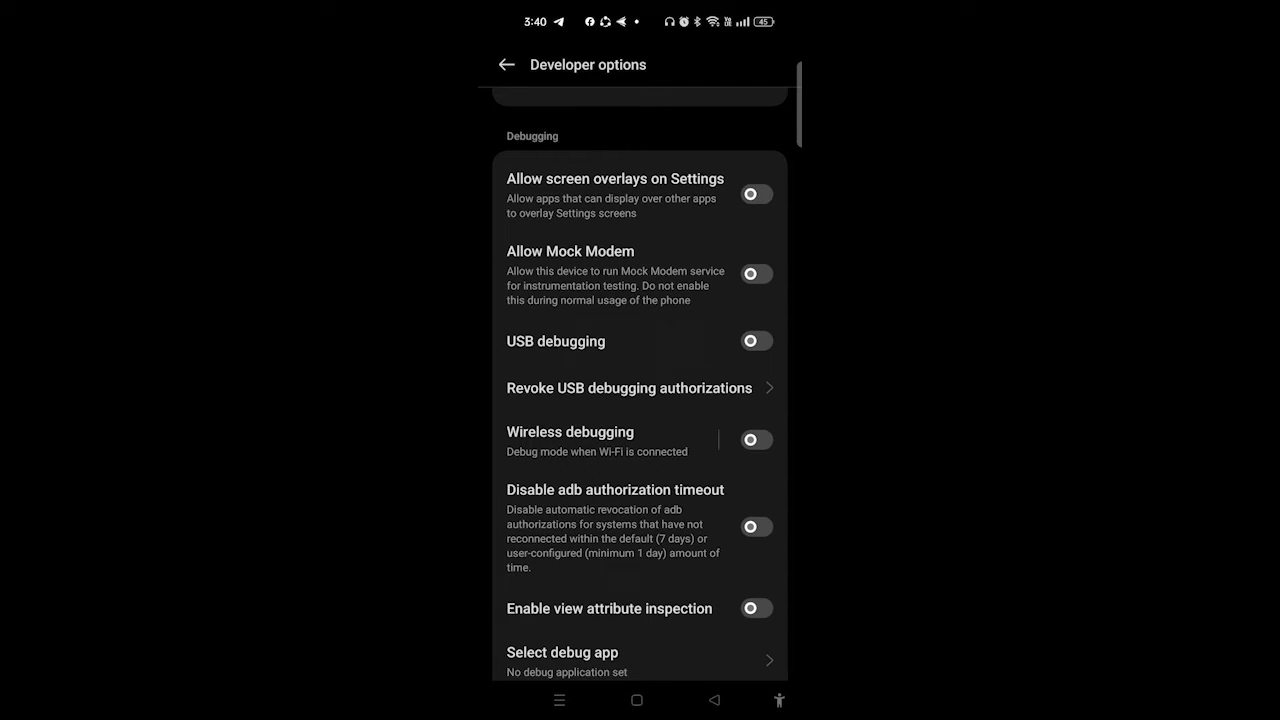
left_click(756, 341)
left_click(713, 427)
left_click_drag(679, 527, 679, 445)
left_click(757, 358)
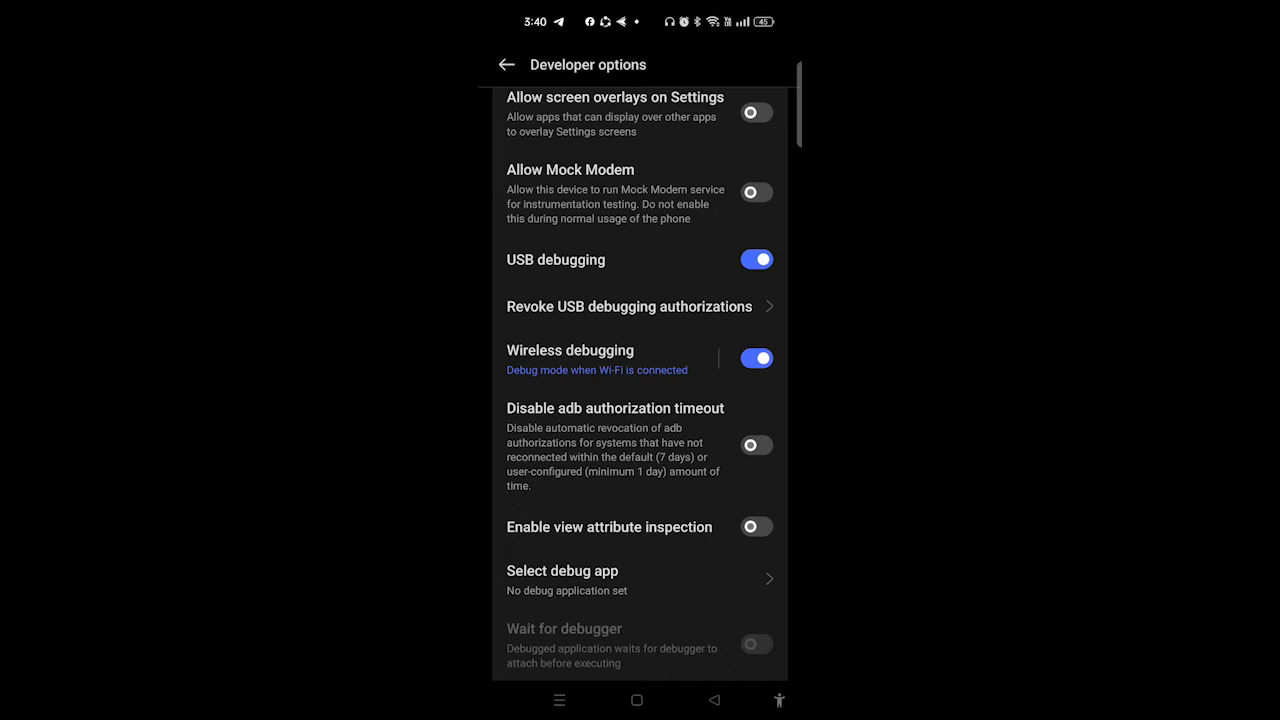
left_click_drag(675, 325, 657, 460)
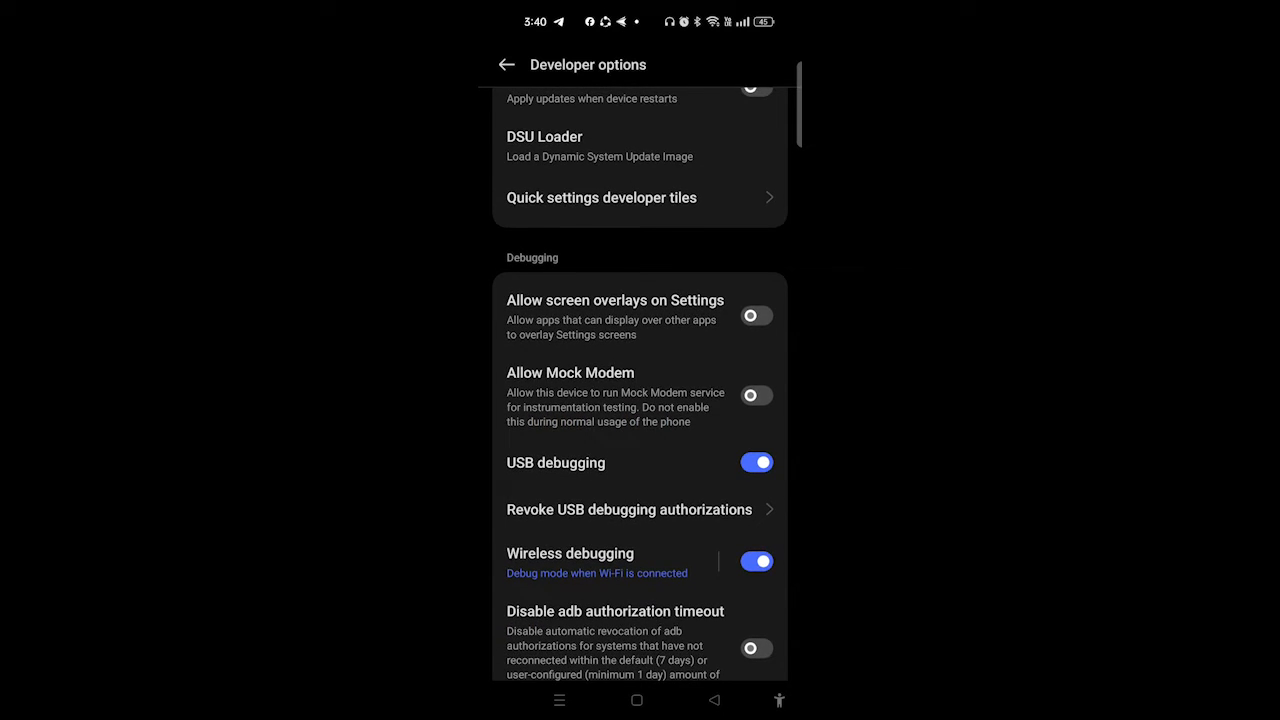
left_click(506, 64)
left_click(507, 58)
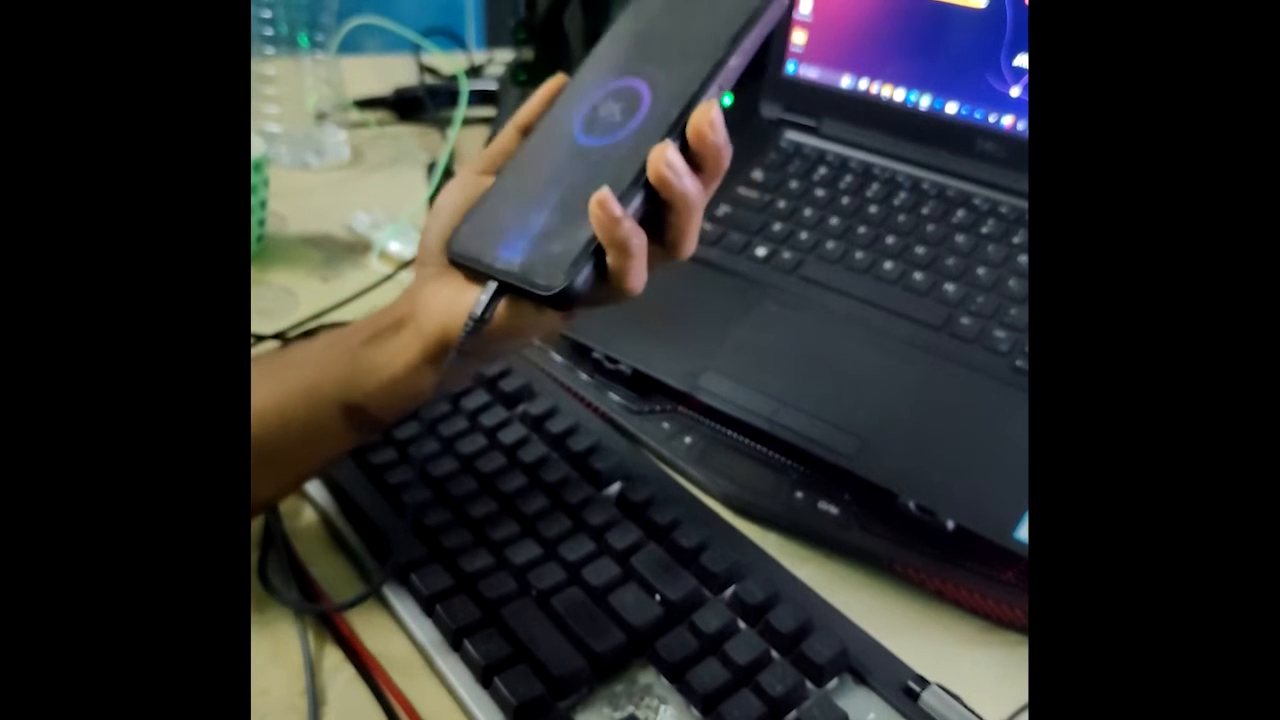
left_click(711, 460)
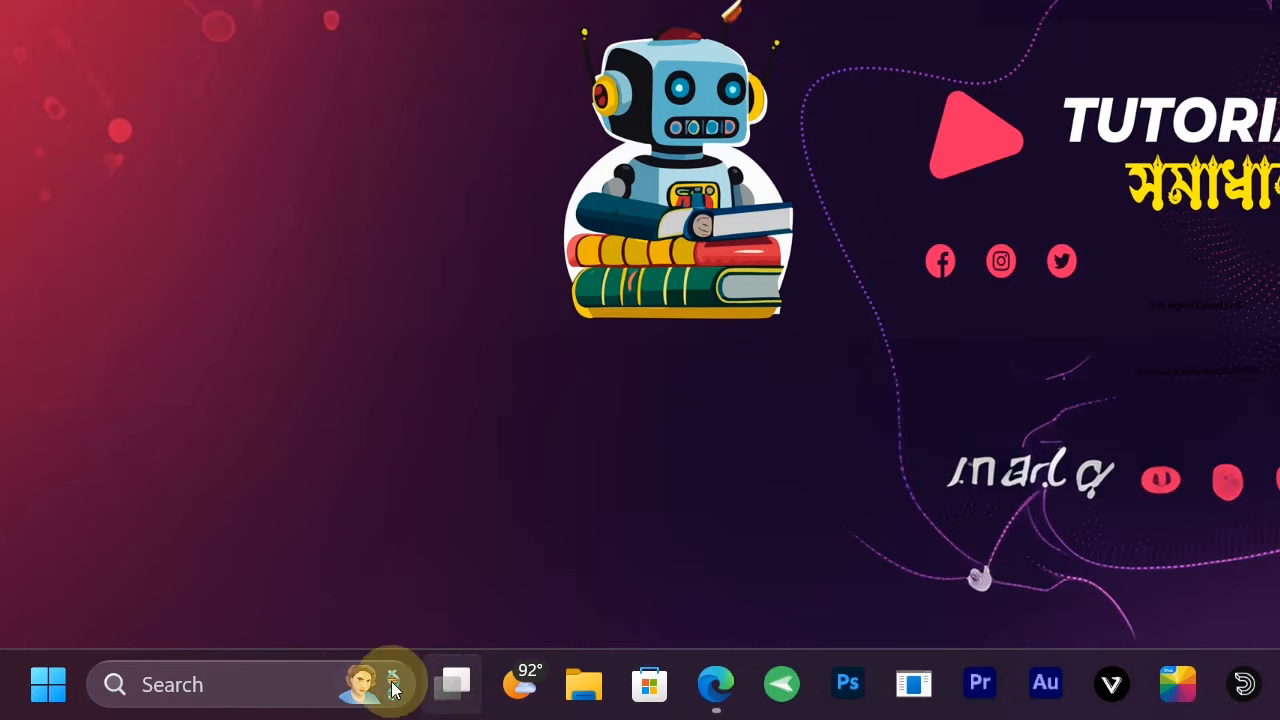
left_click(229, 684)
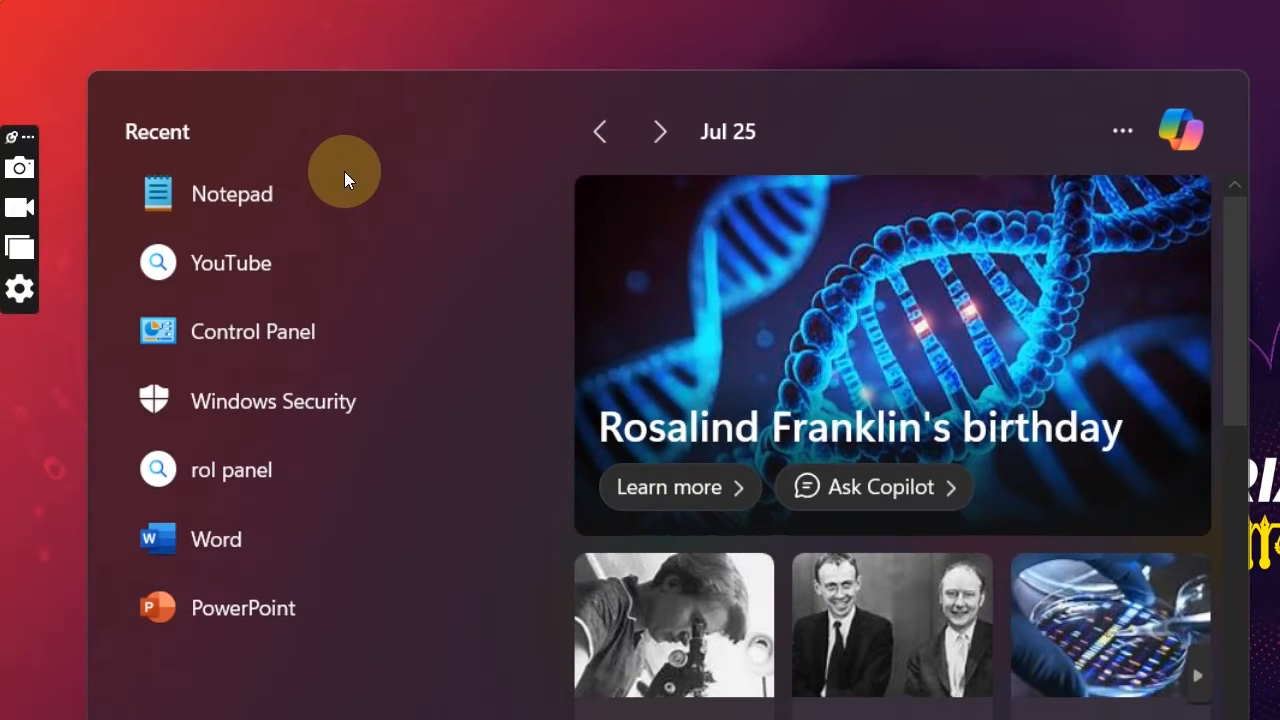
left_click(337, 193)
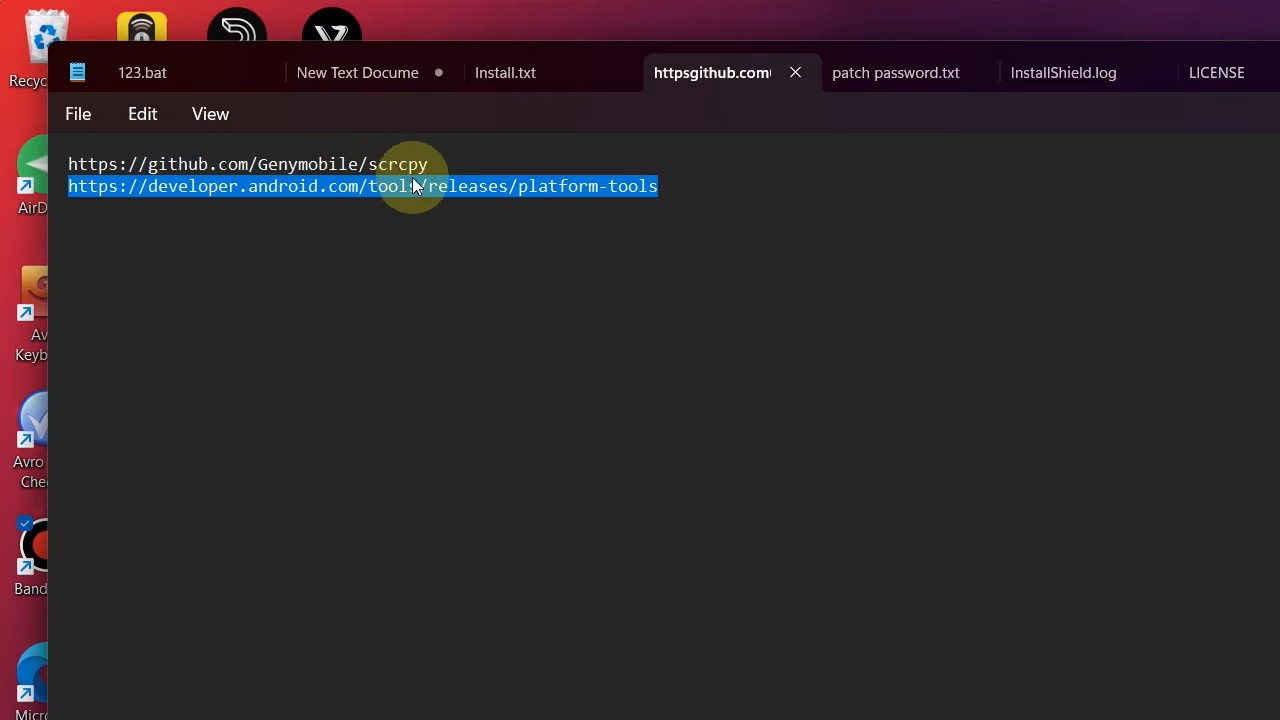
left_click(445, 163)
left_click_drag(451, 160, 358, 163)
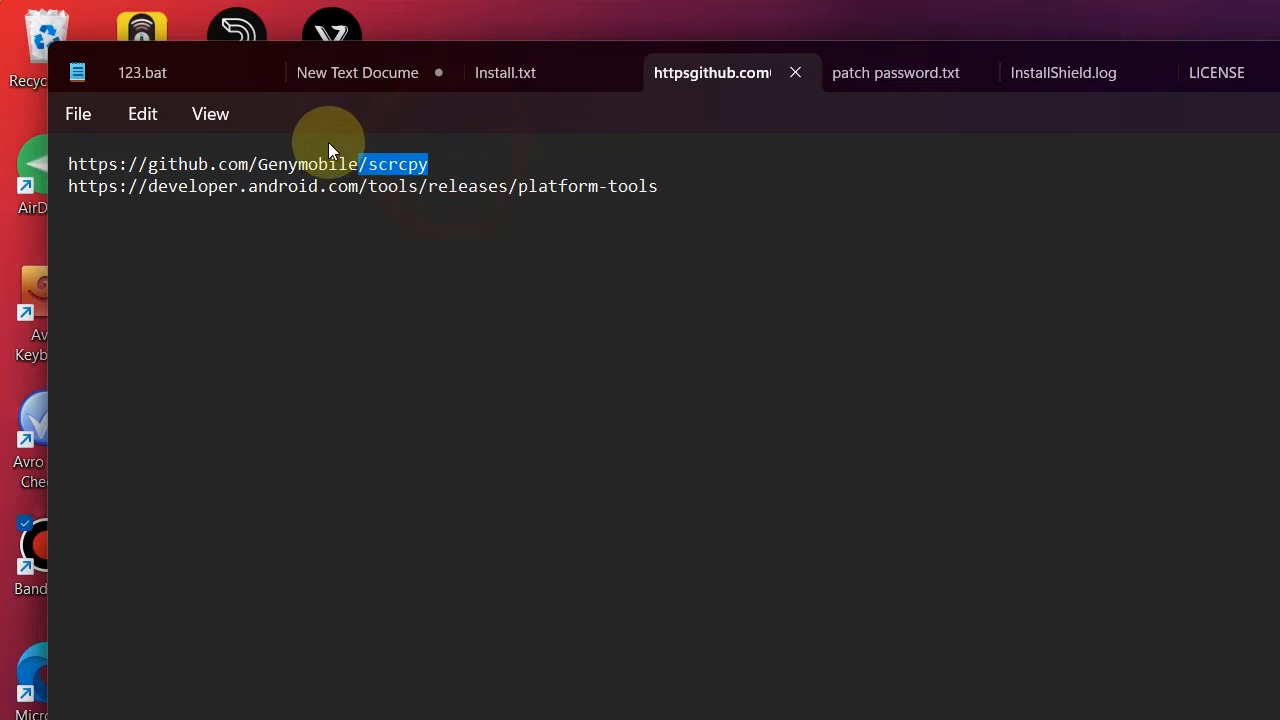
left_click_drag(677, 197, 128, 199)
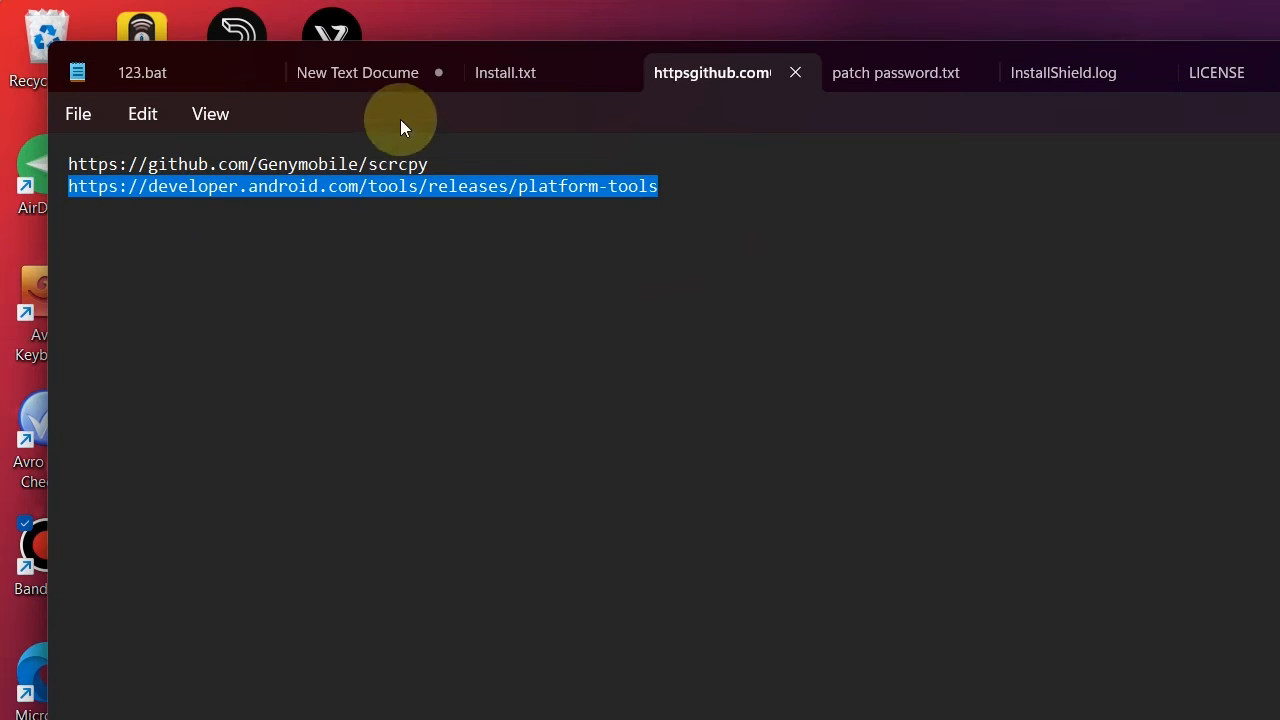
left_click(435, 161)
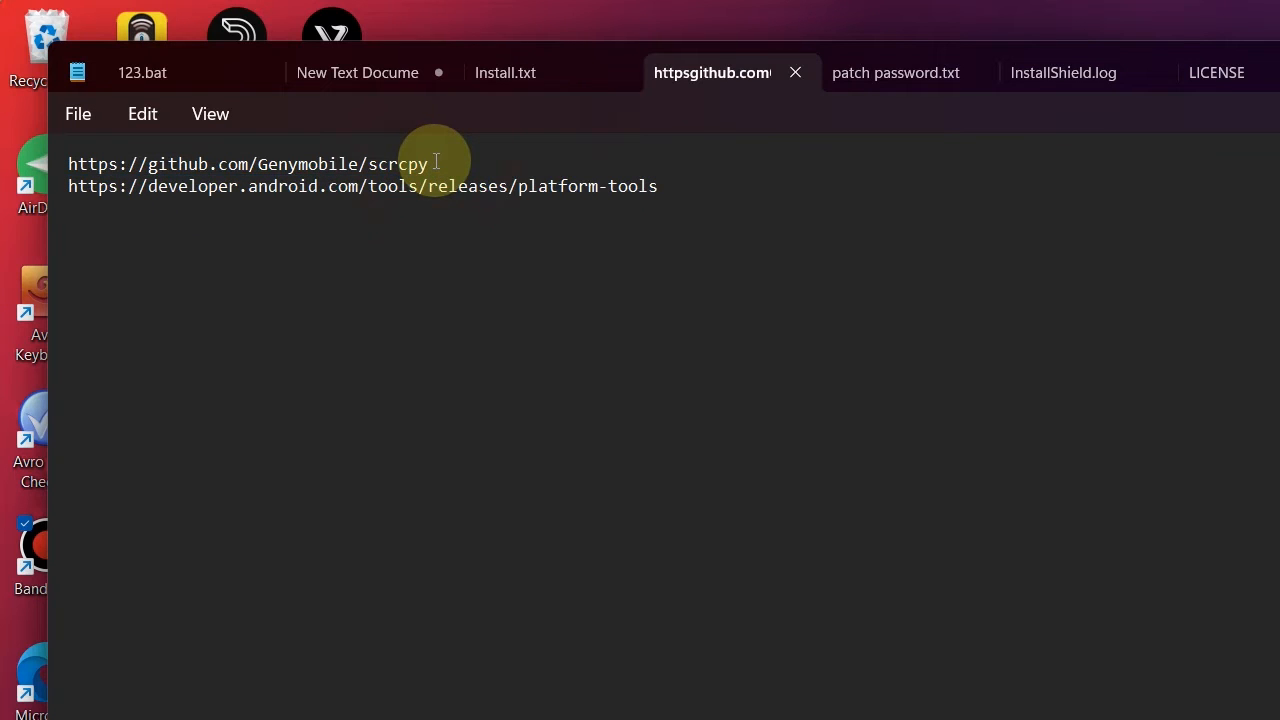
left_click_drag(435, 161, 102, 150)
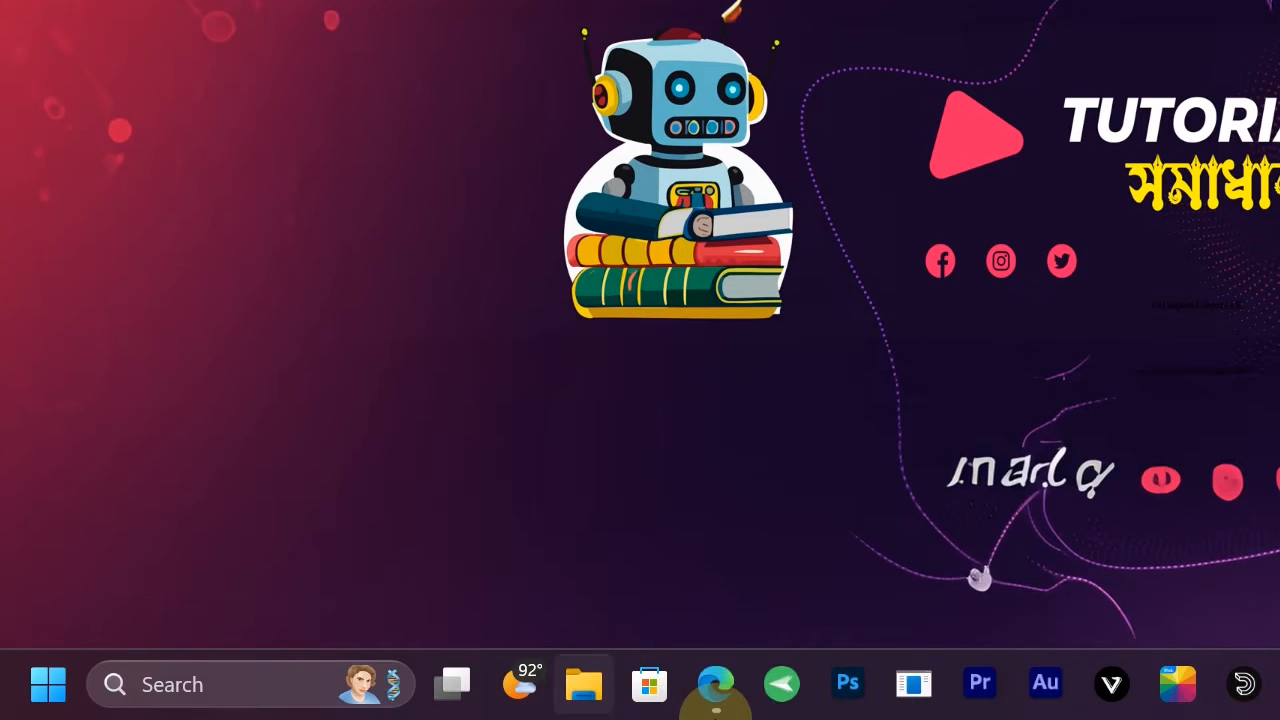
mouse_move(714, 703)
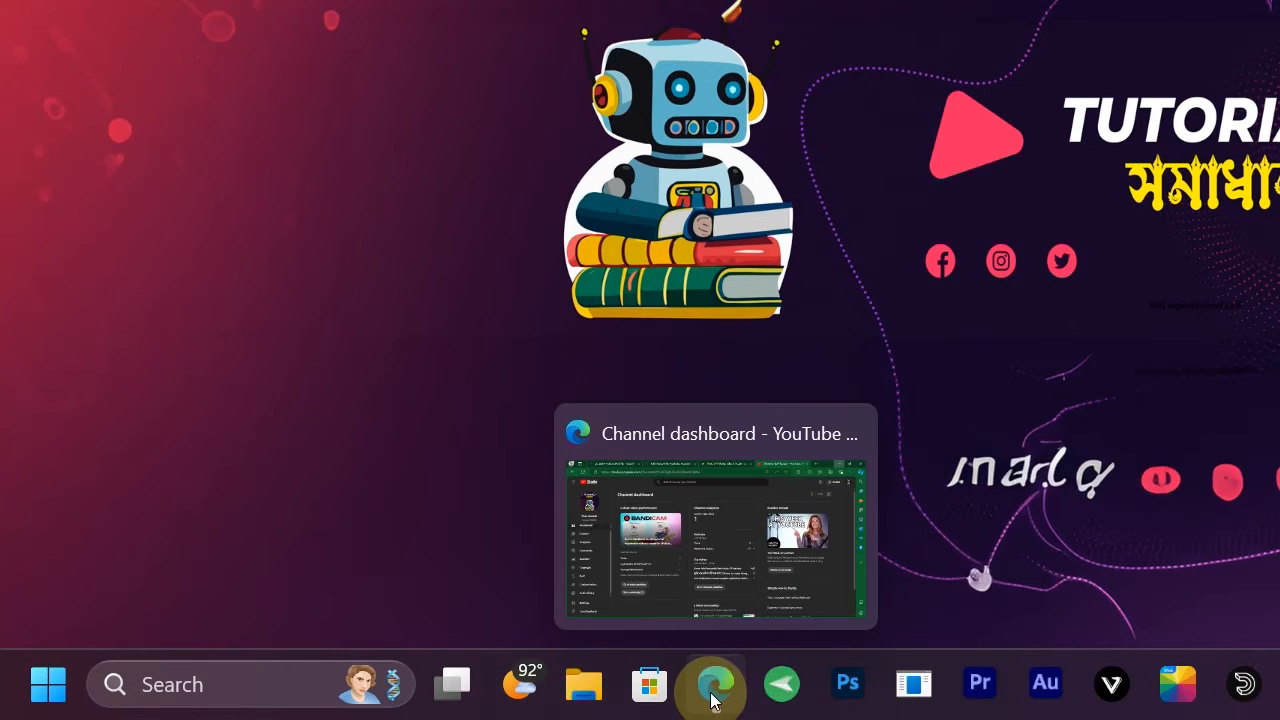
left_click(714, 700)
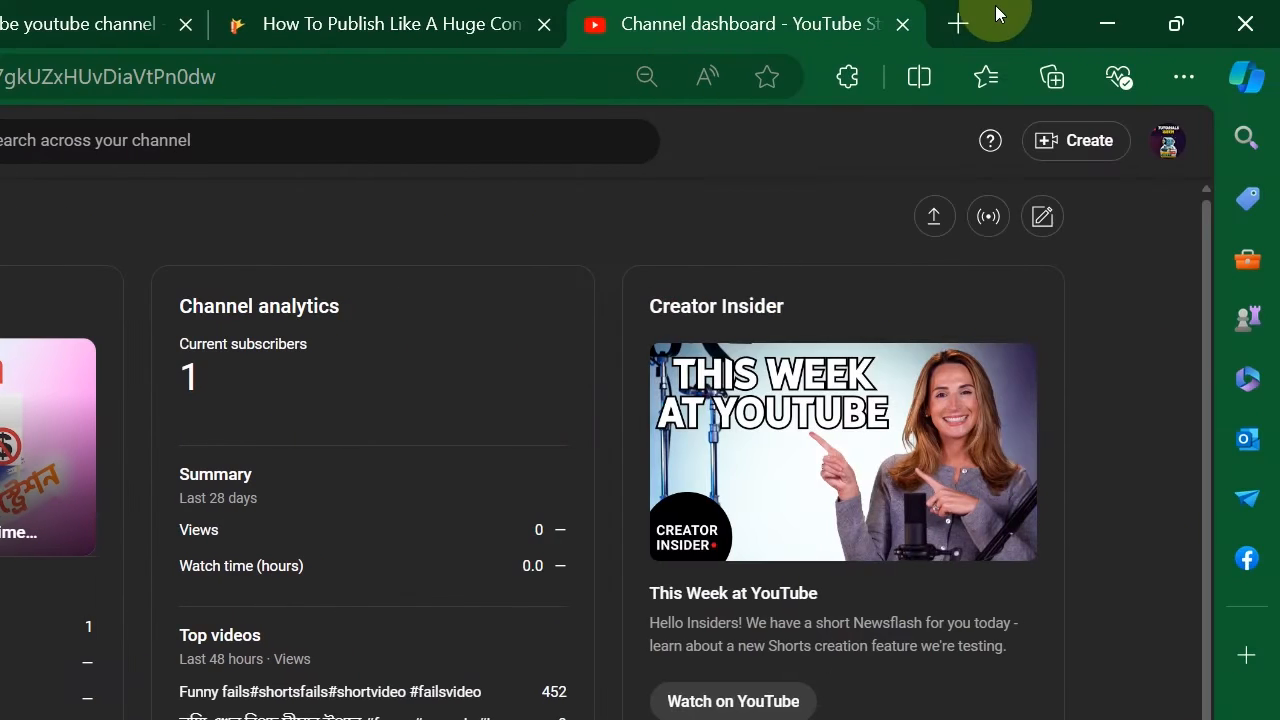
left_click(960, 22)
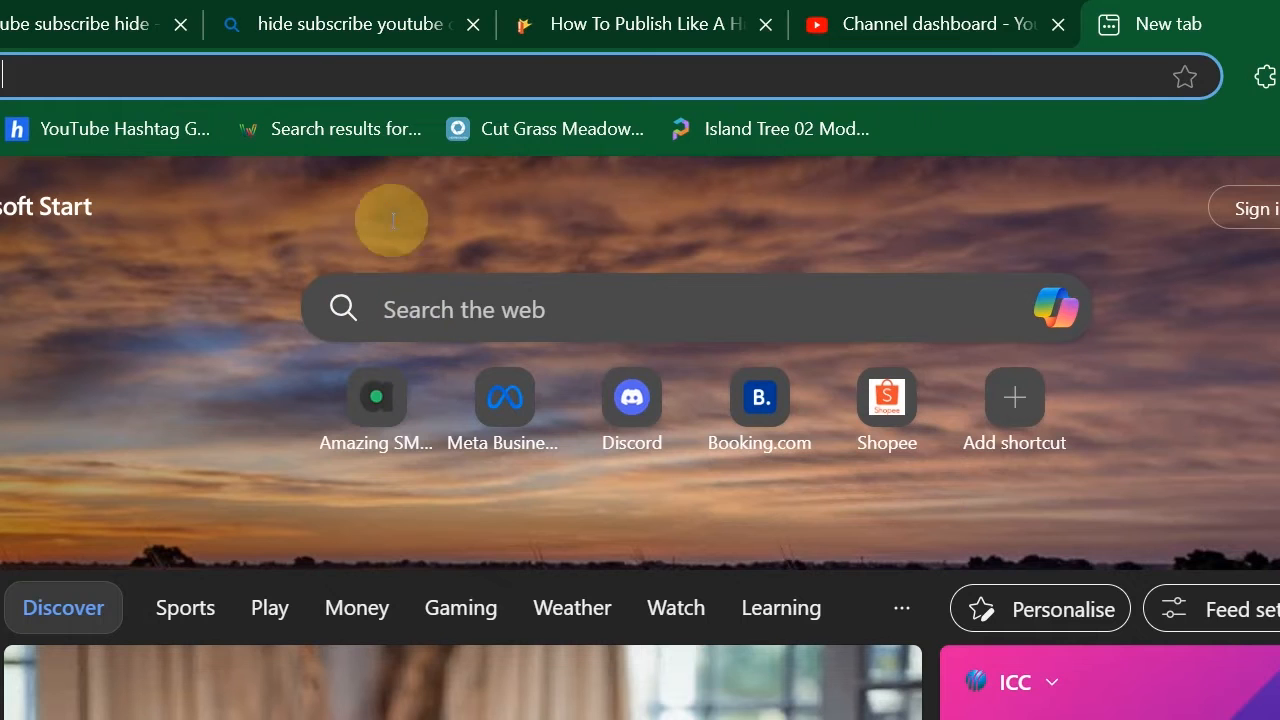
left_click(281, 67)
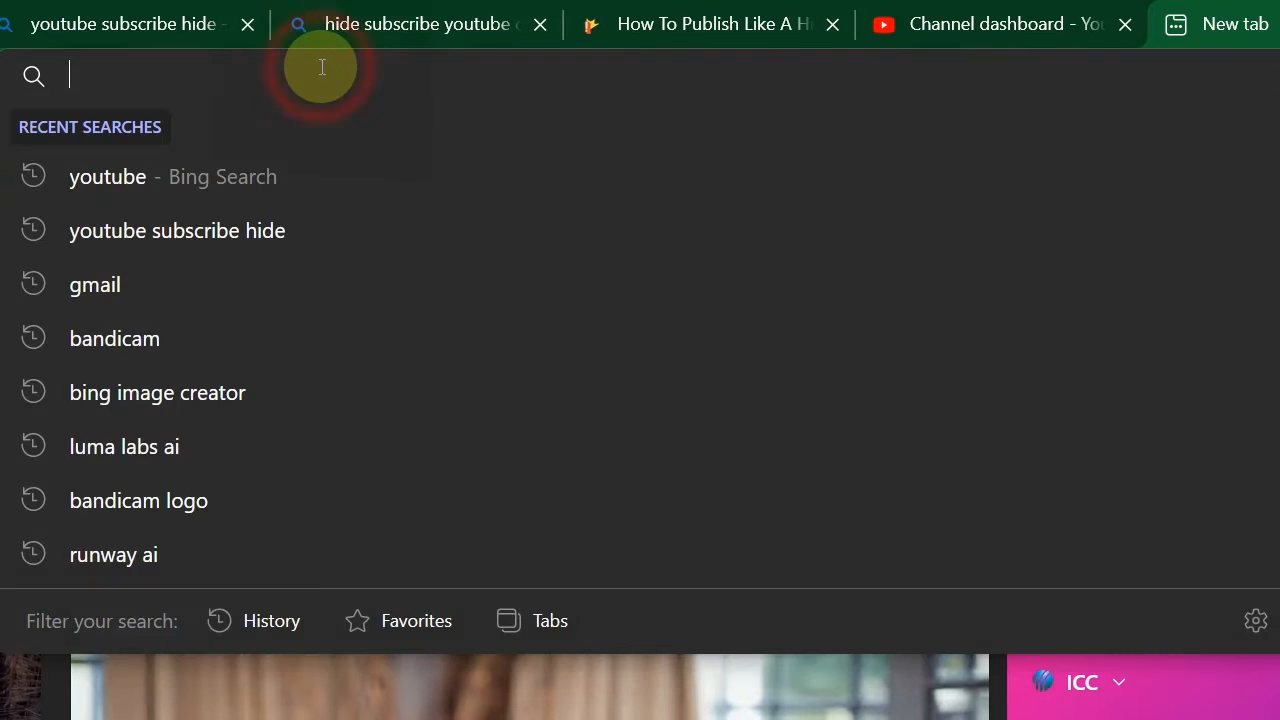
type("https://github.com/Genymobile/scrcpy")
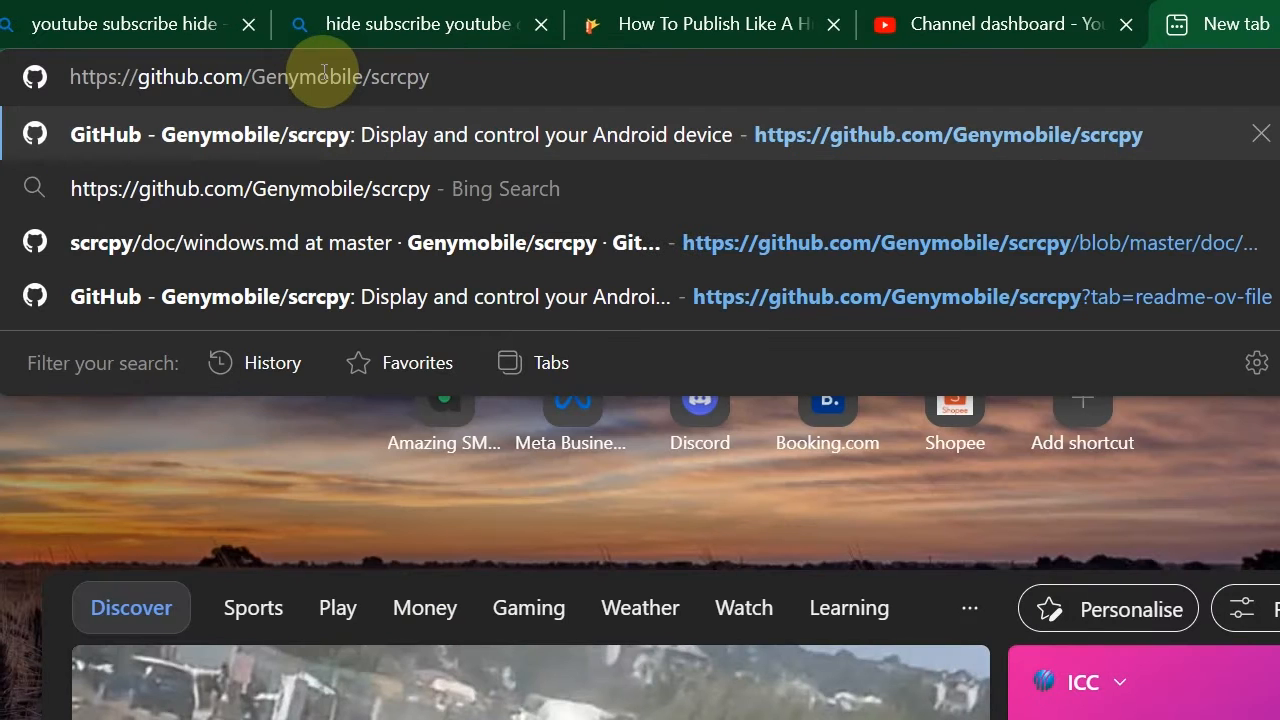
key("Return")
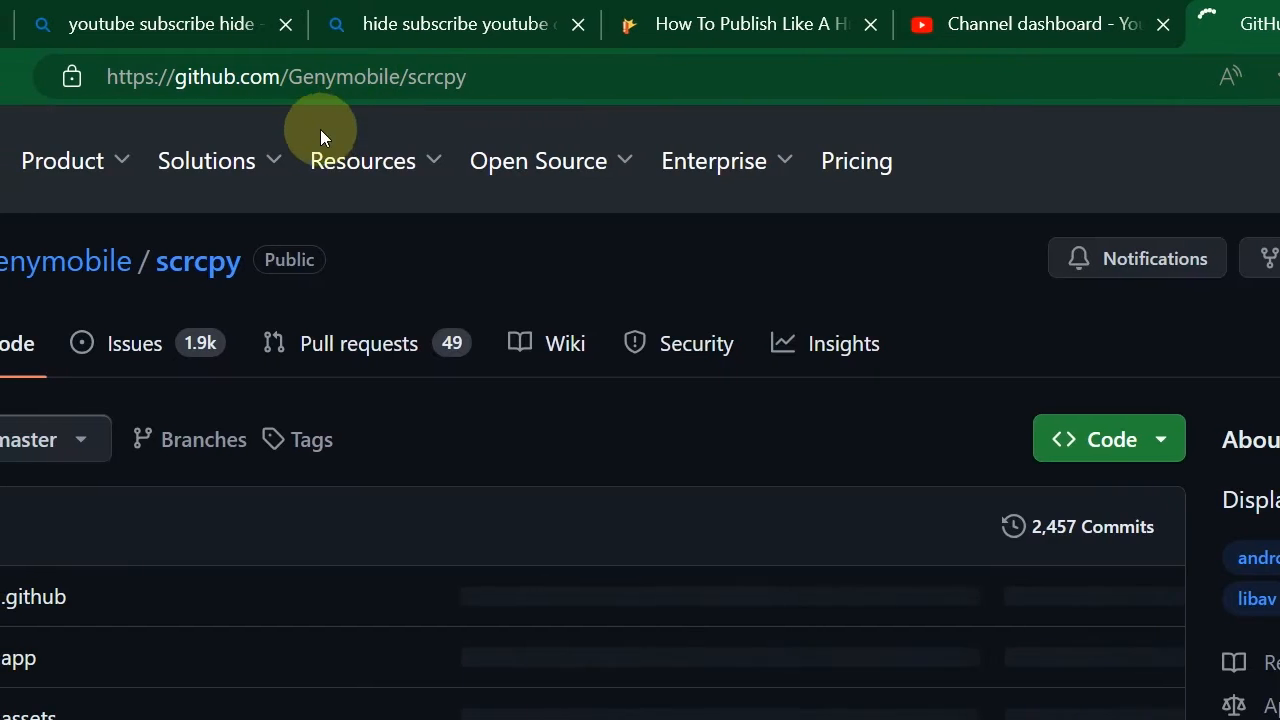
Open the Windows instructions from the "Get the app" section of the scrcpy README
mouse_move(330, 158)
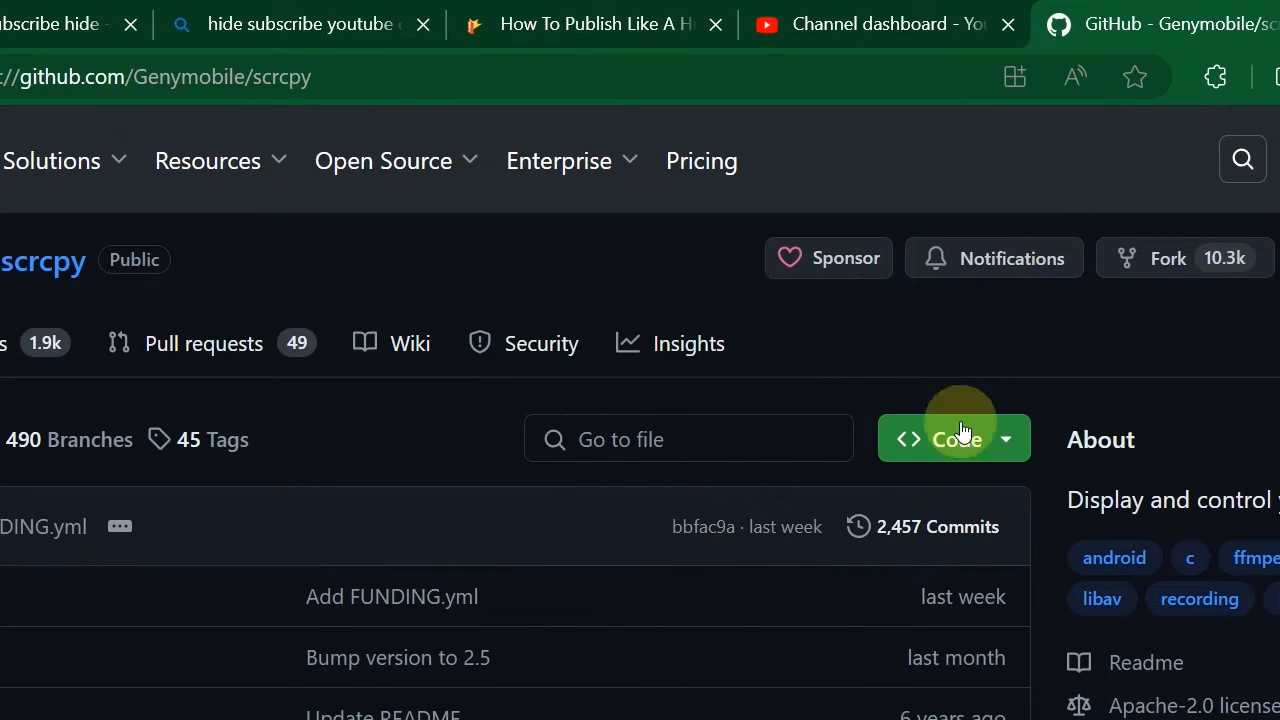
scroll(504, 477, "down", 4)
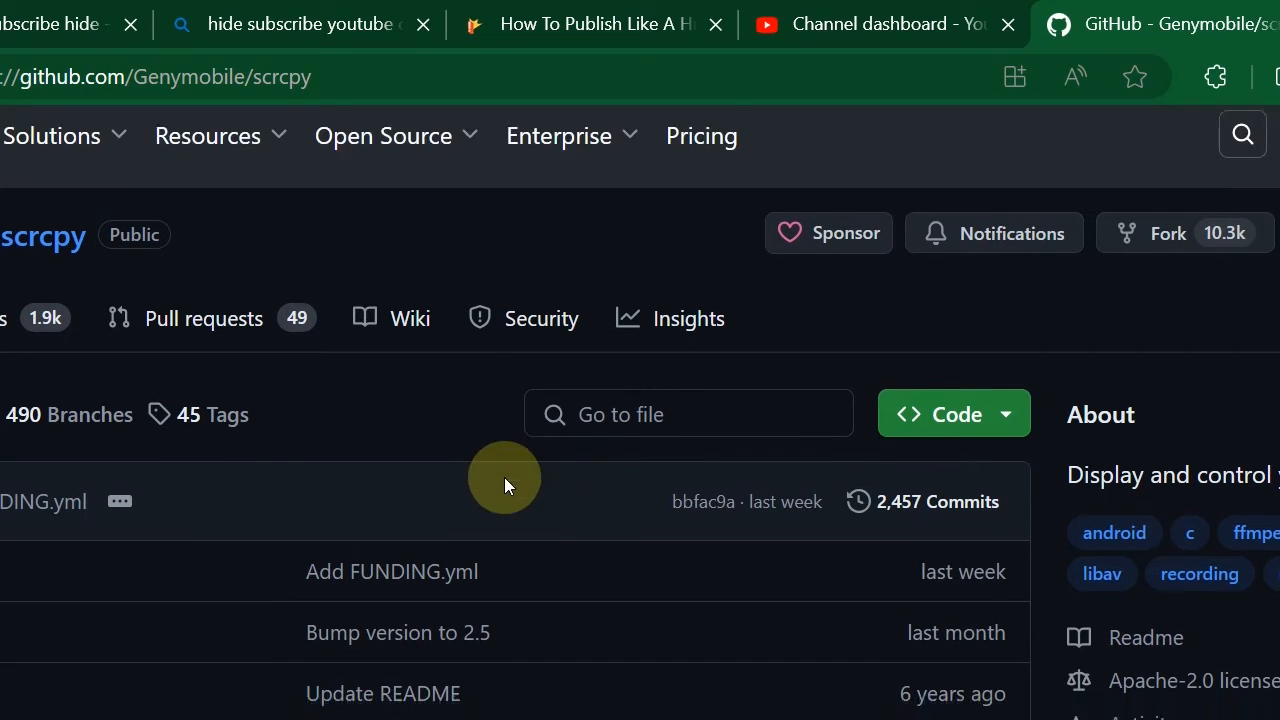
scroll(474, 503, "down", 10)
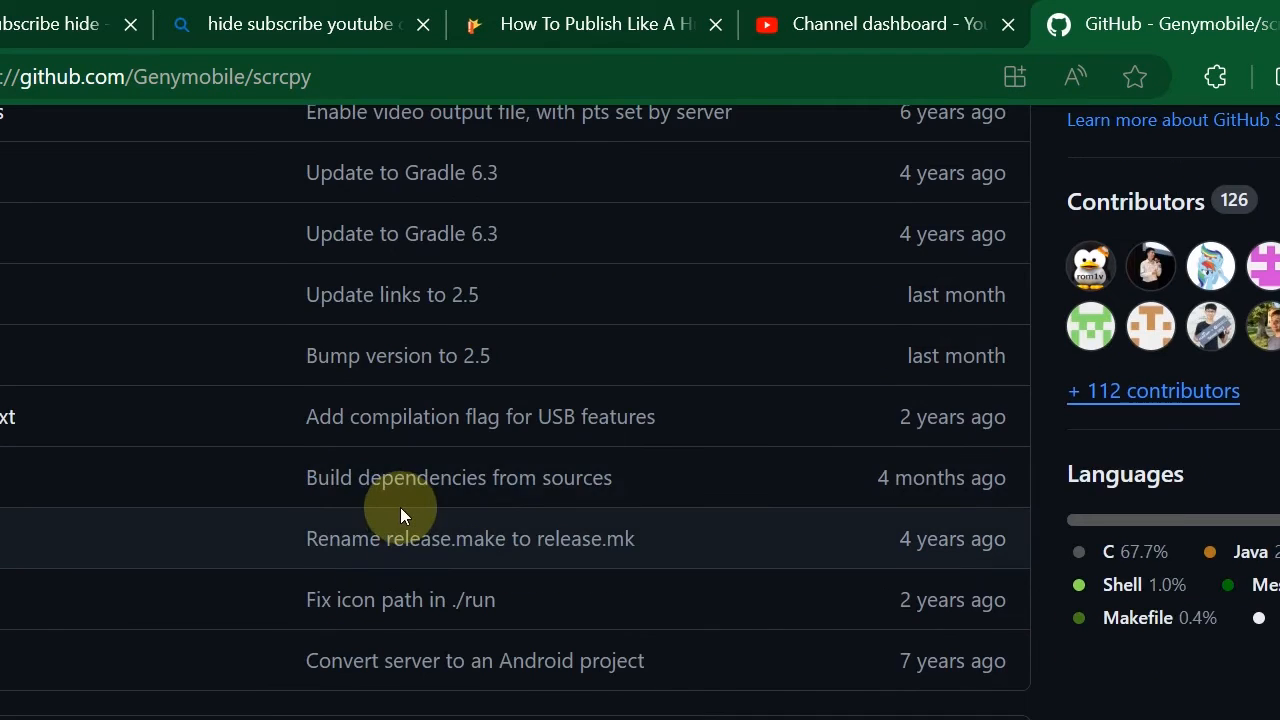
scroll(390, 515, "down", 3)
scroll(360, 520, "down", 6)
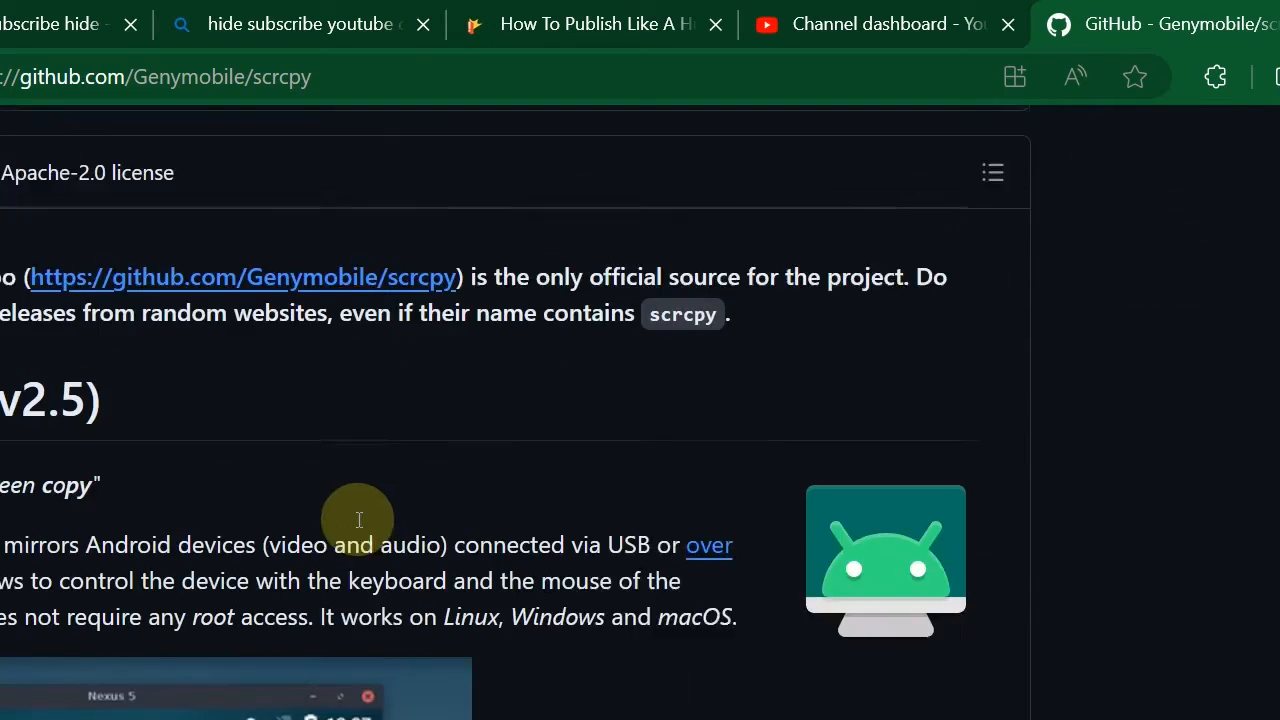
scroll(355, 527, "down", 10)
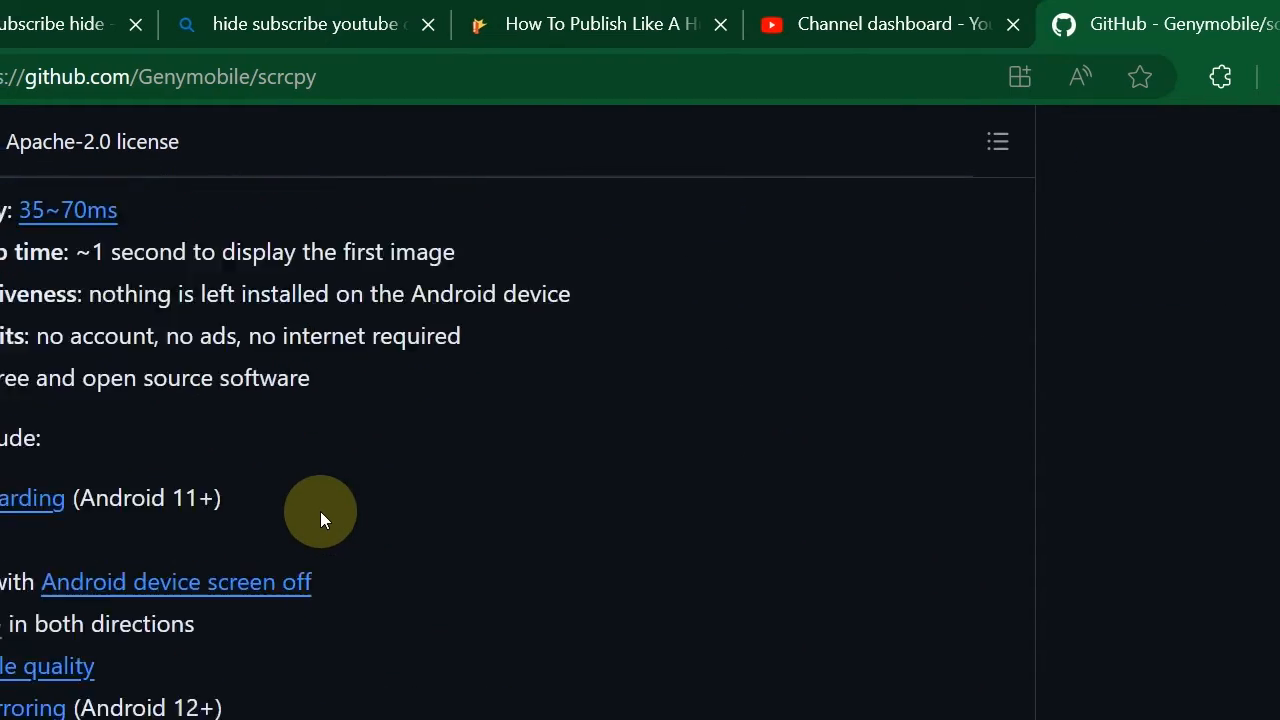
scroll(322, 525, "down", 5)
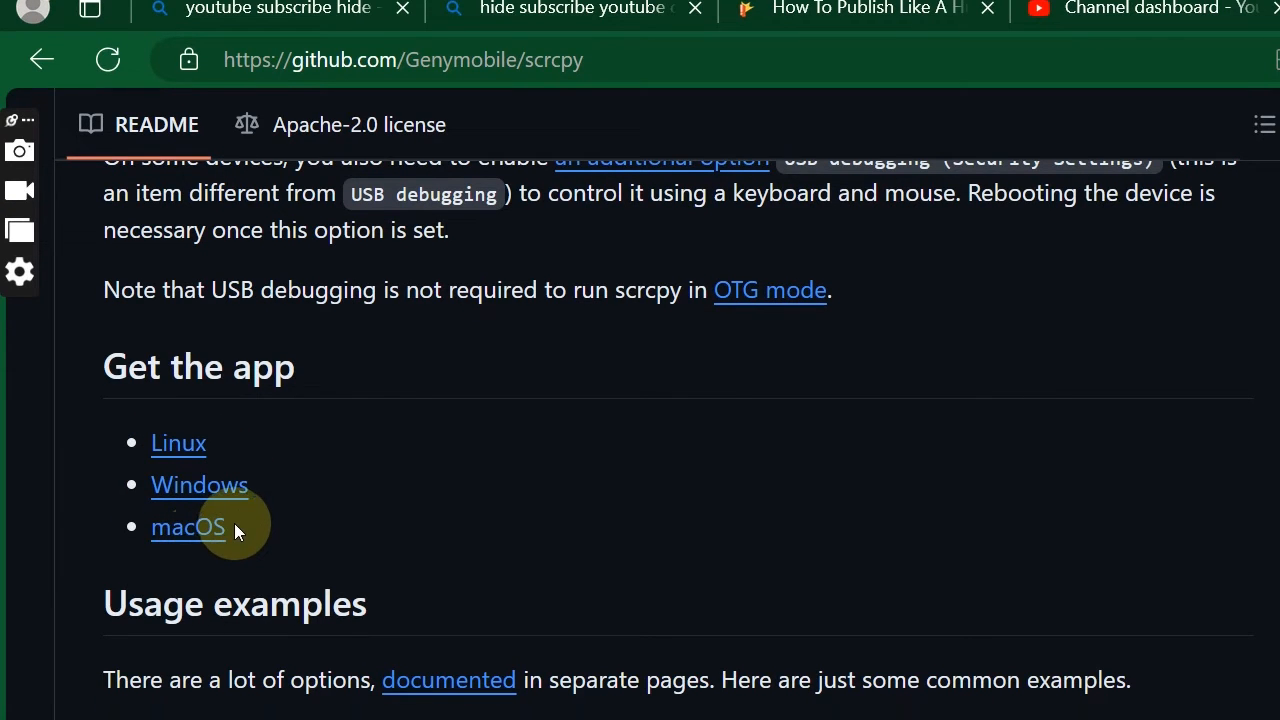
left_click(198, 495)
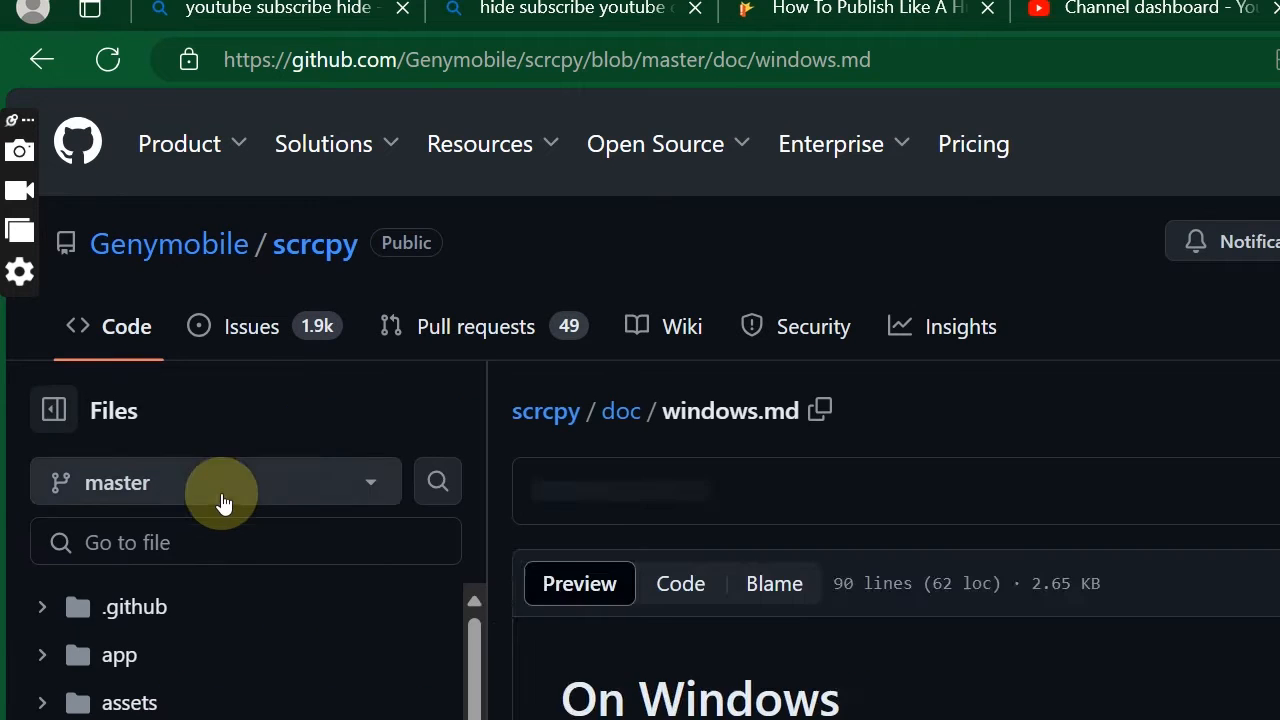
Download the 64-bit archive scrcpy-win64-v2.5.zip from the Install section of the Windows document
scroll(940, 540, "down", 5)
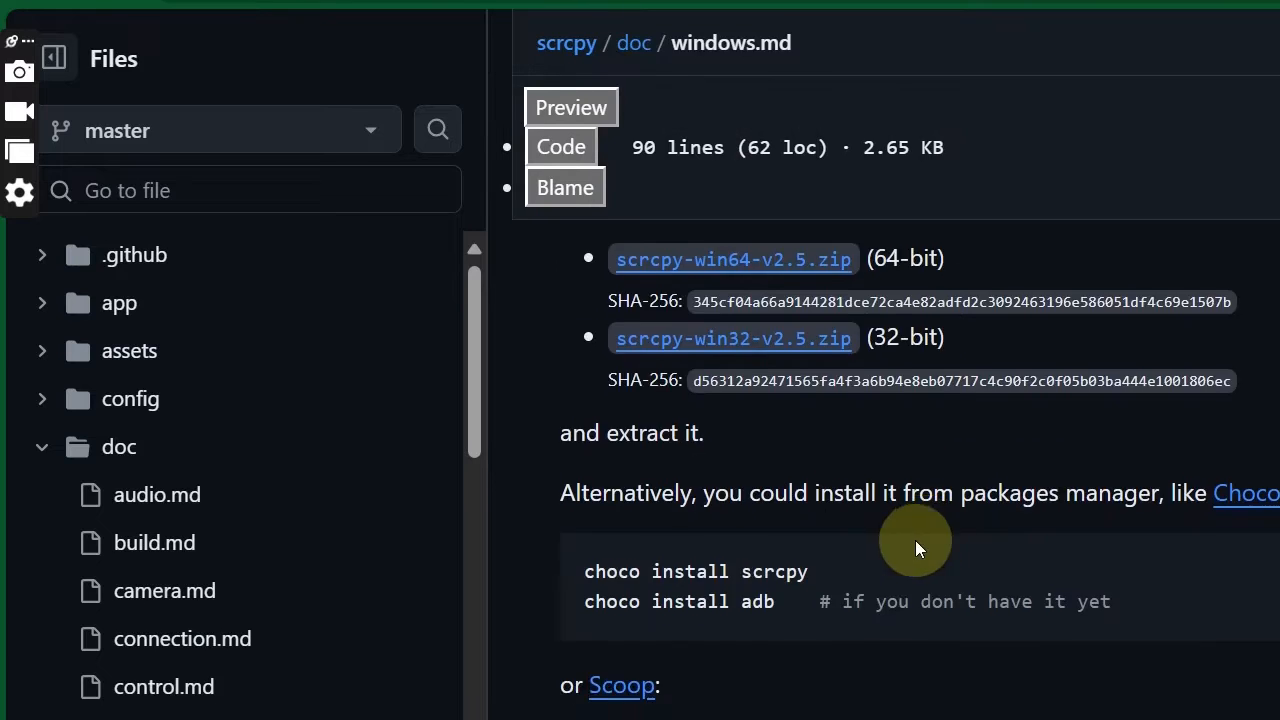
scroll(915, 540, "down", 10)
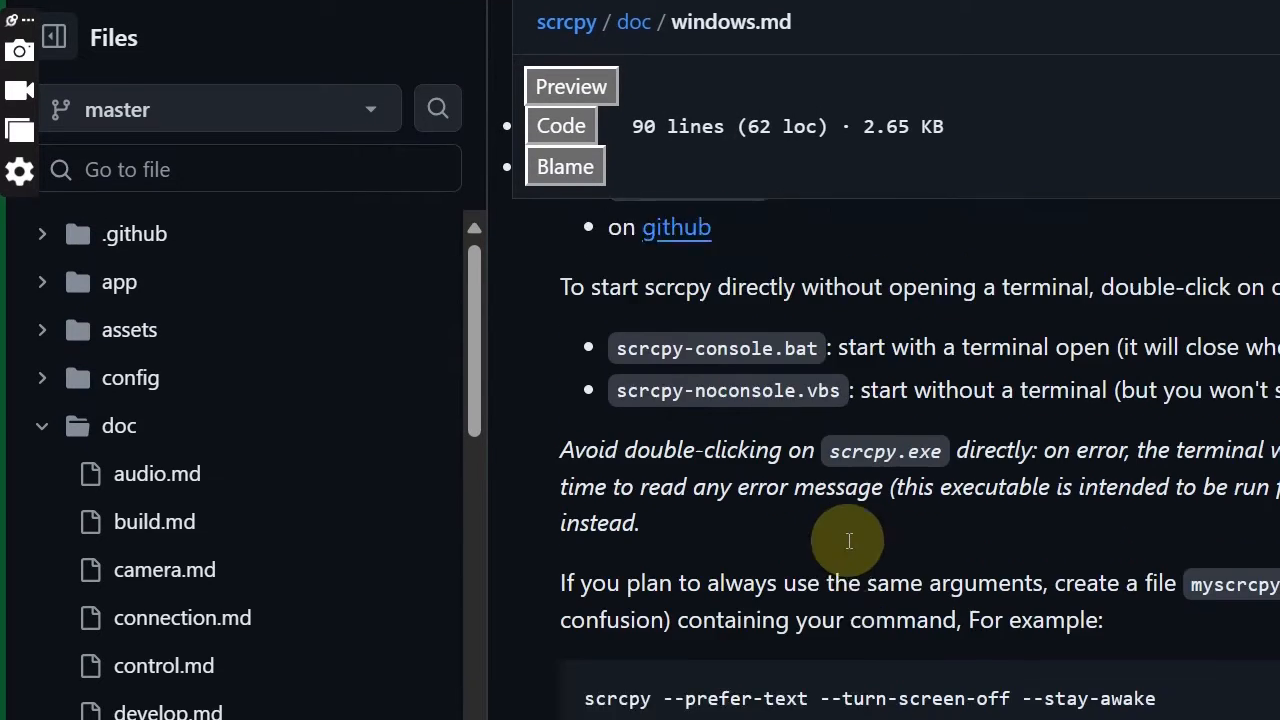
scroll(849, 541, "up", 12)
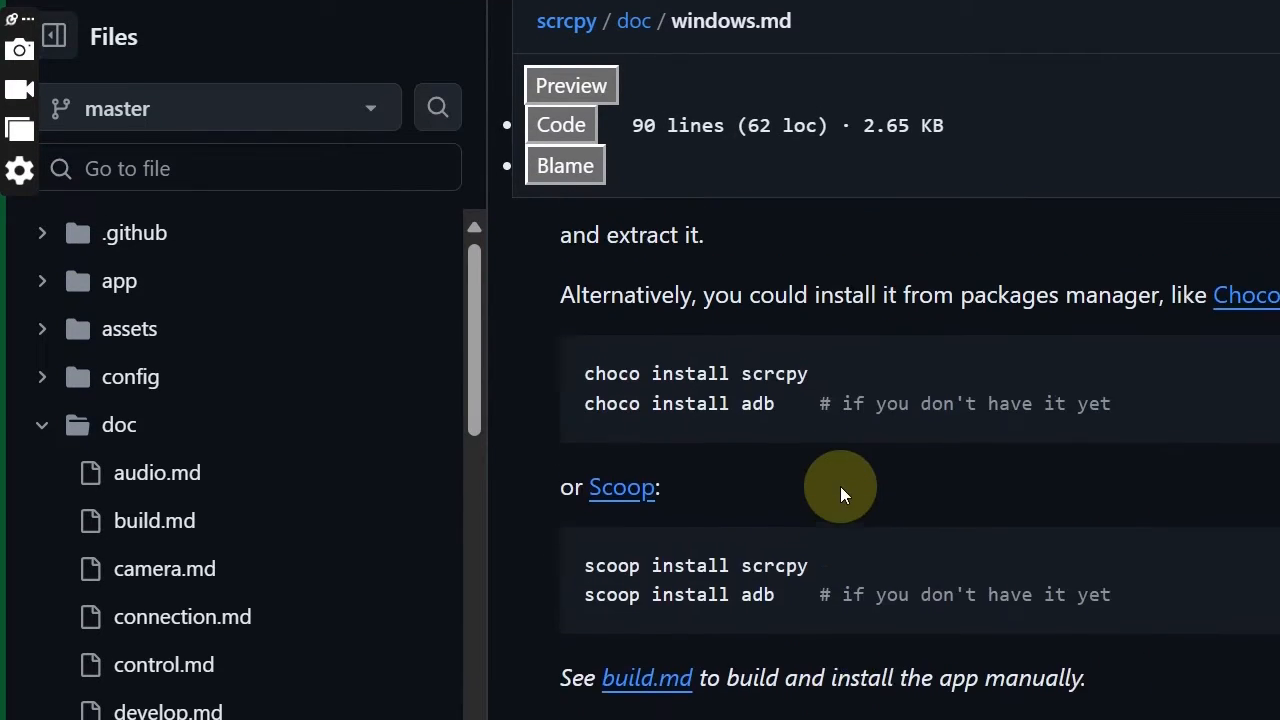
scroll(840, 494, "up", 8)
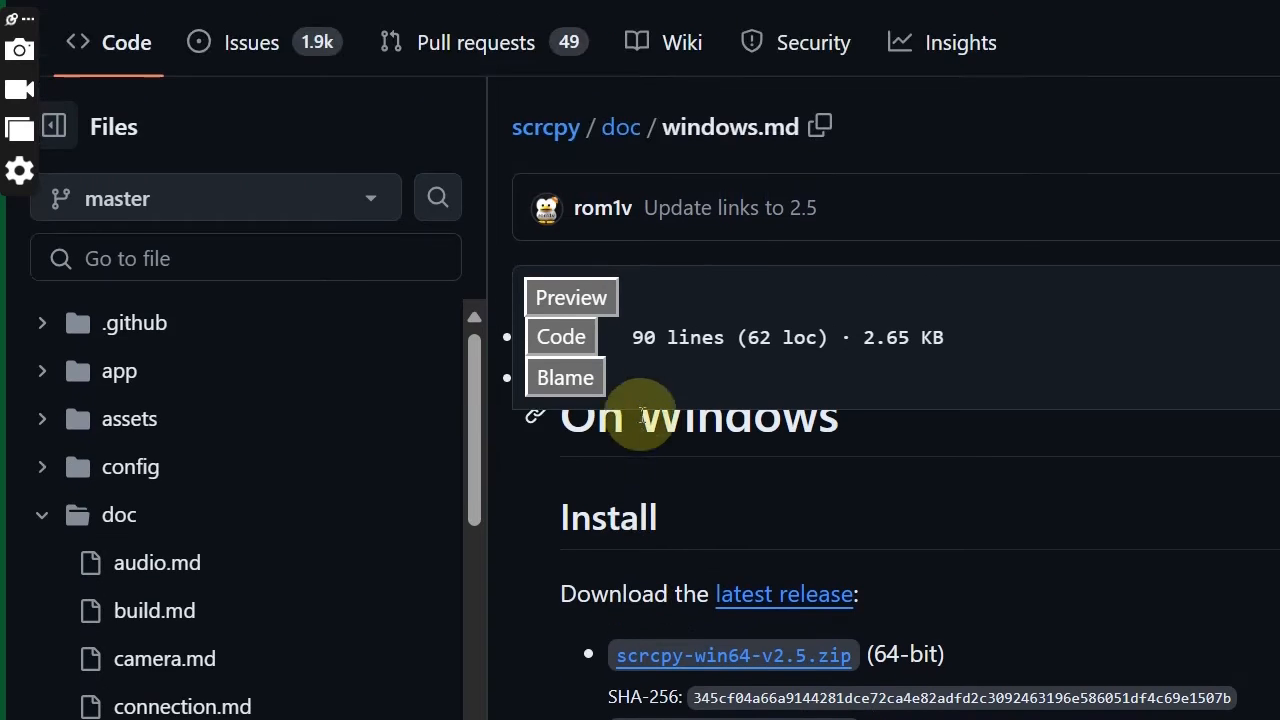
scroll(590, 540, "down", 2)
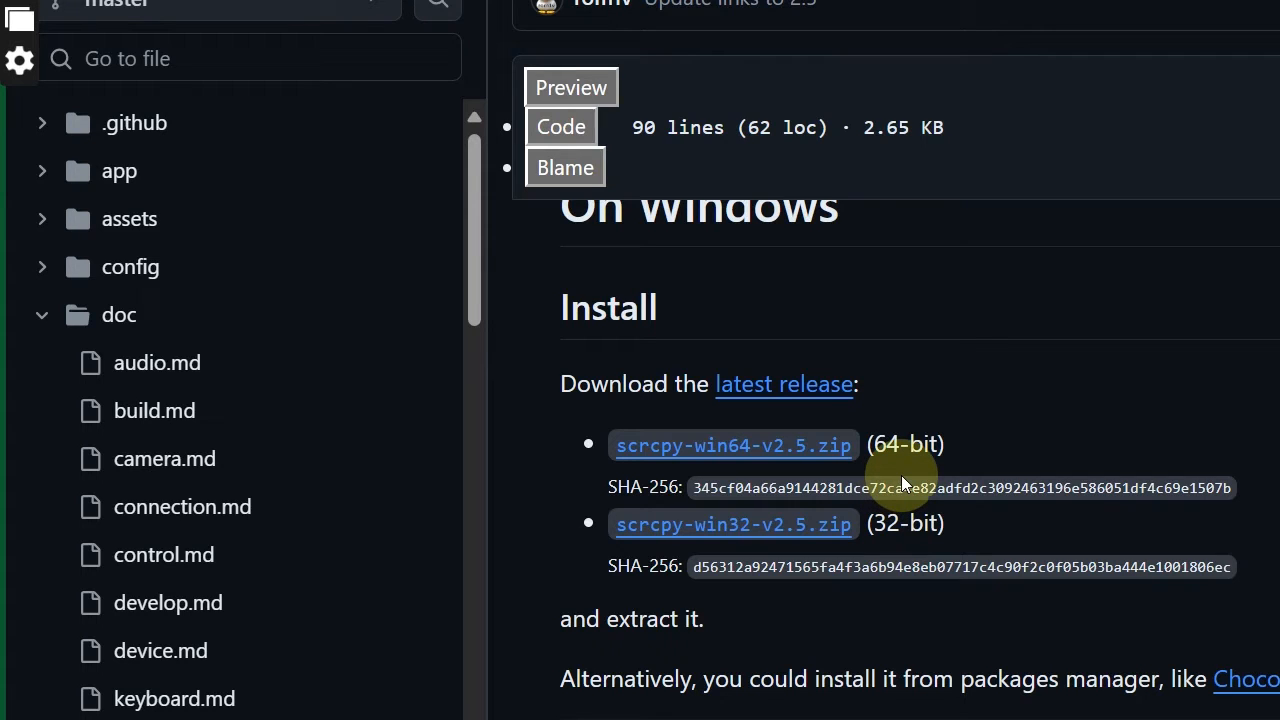
left_click(783, 462)
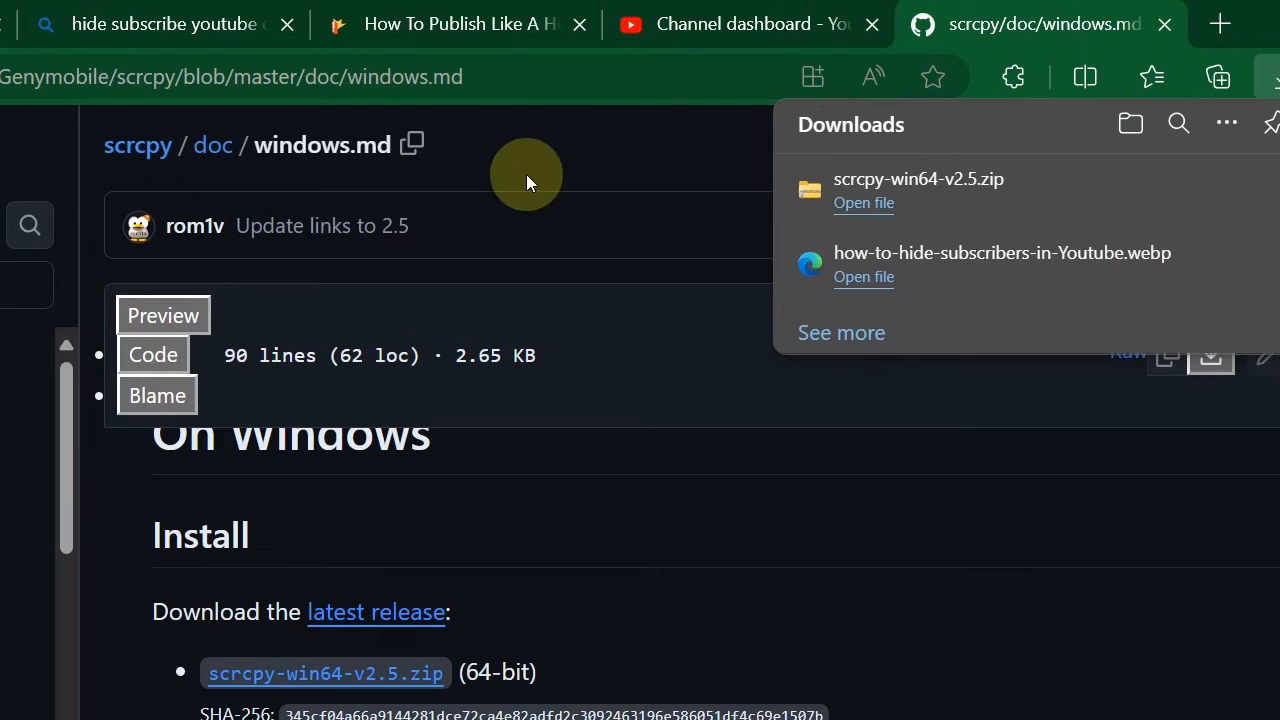
left_click(1220, 23)
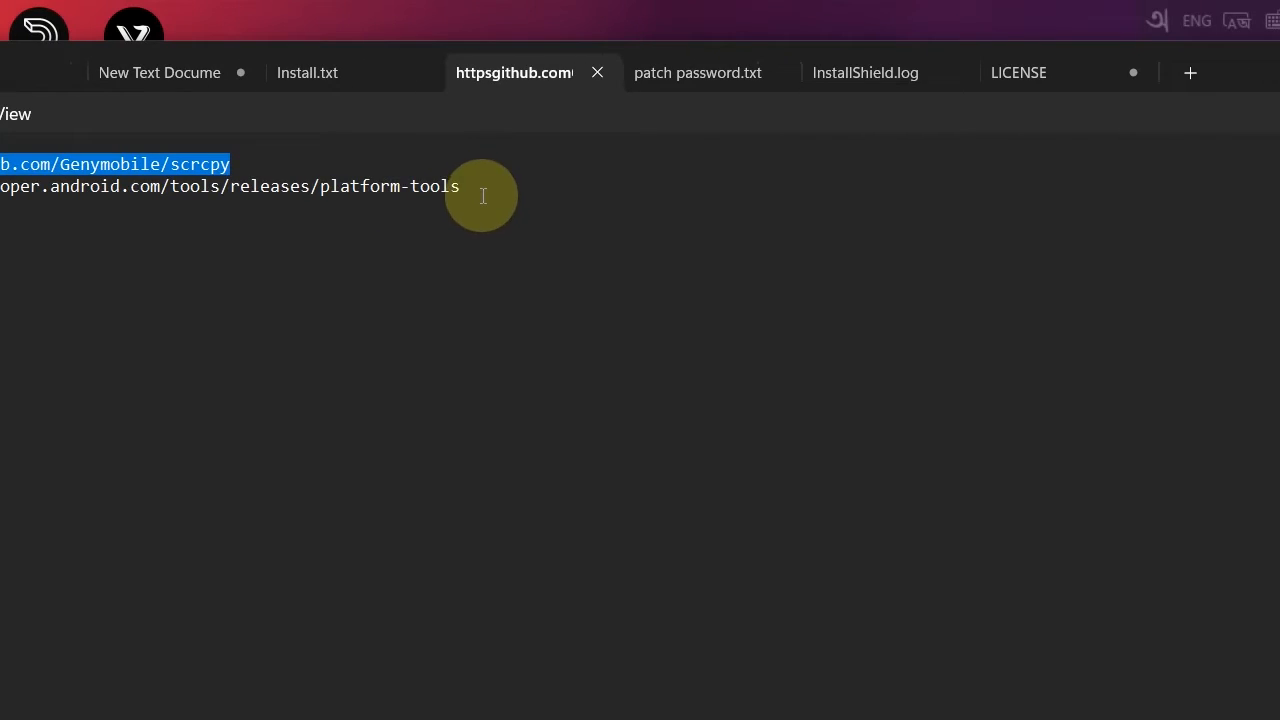
left_click(492, 186)
left_click_drag(460, 188, 78, 225)
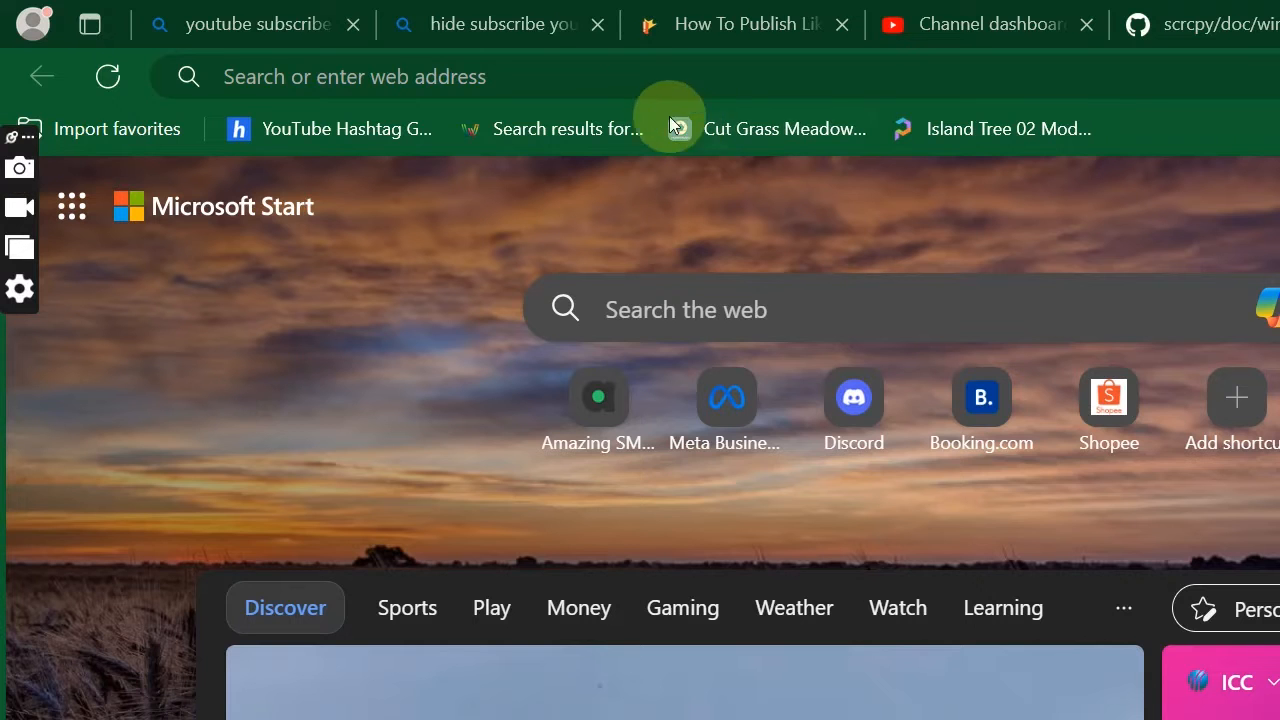
left_click(616, 68)
type("https://developer.android.com/tools/releases/platform-tools")
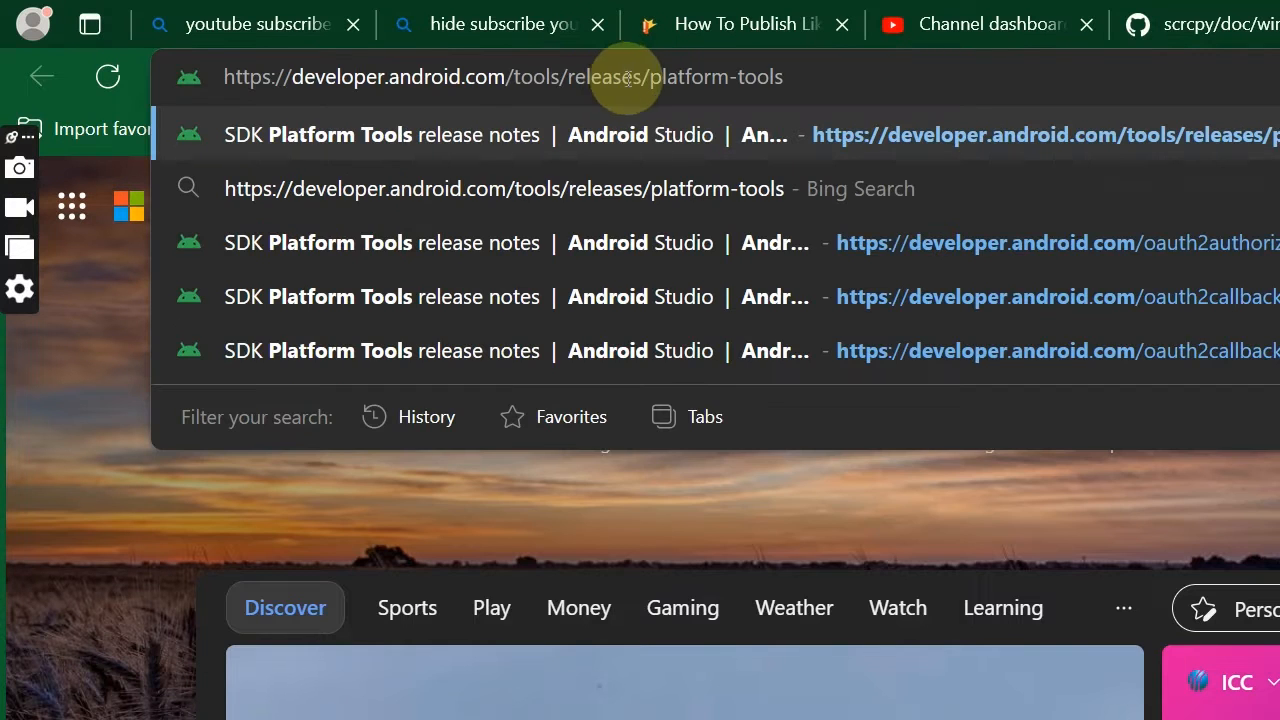
key("Return")
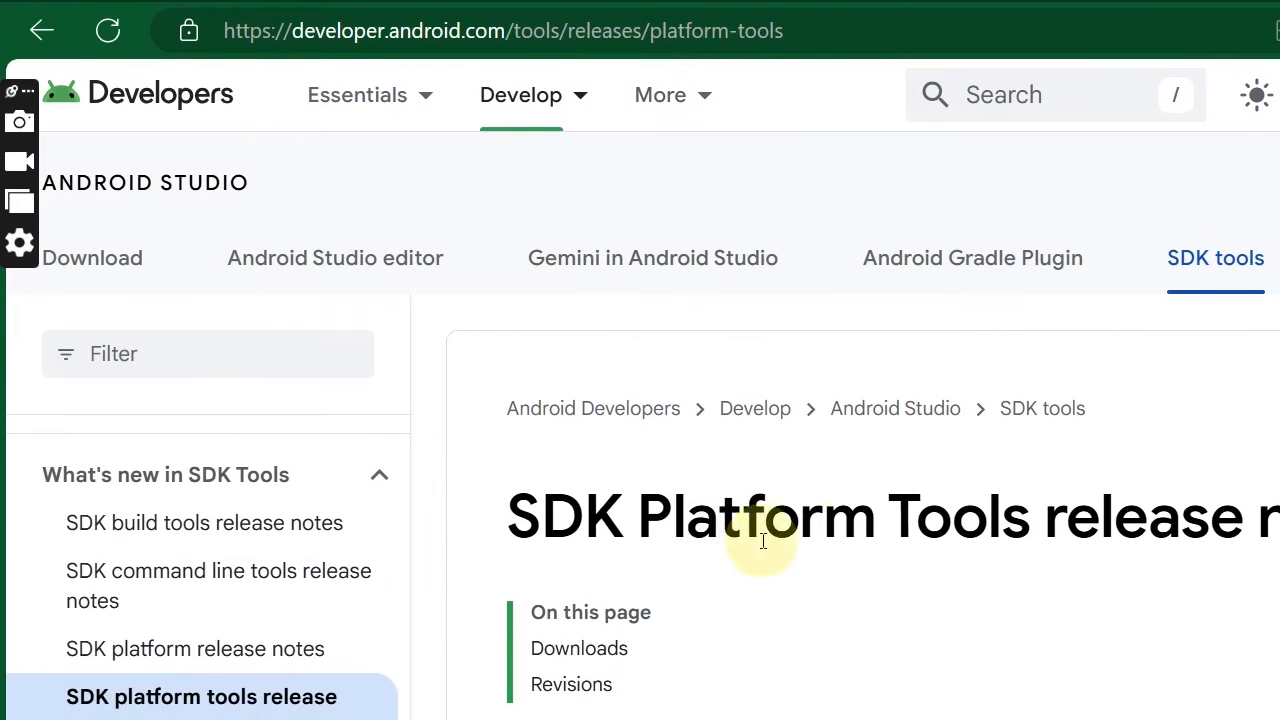
Download SDK Platform-Tools for Windows, agreeing to the license terms and conditions
scroll(1100, 535, "down", 10)
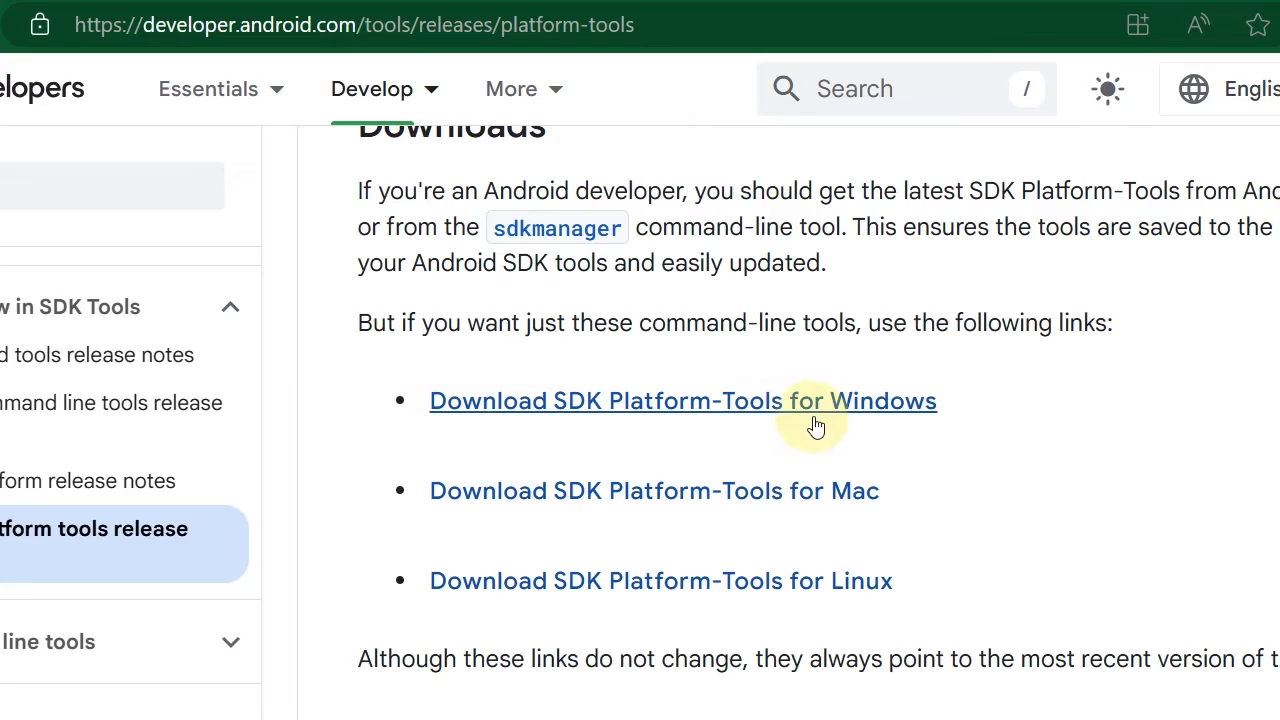
left_click(578, 402)
scroll(555, 405, "down", 10)
scroll(502, 470, "down", 15)
scroll(432, 504, "down", 20)
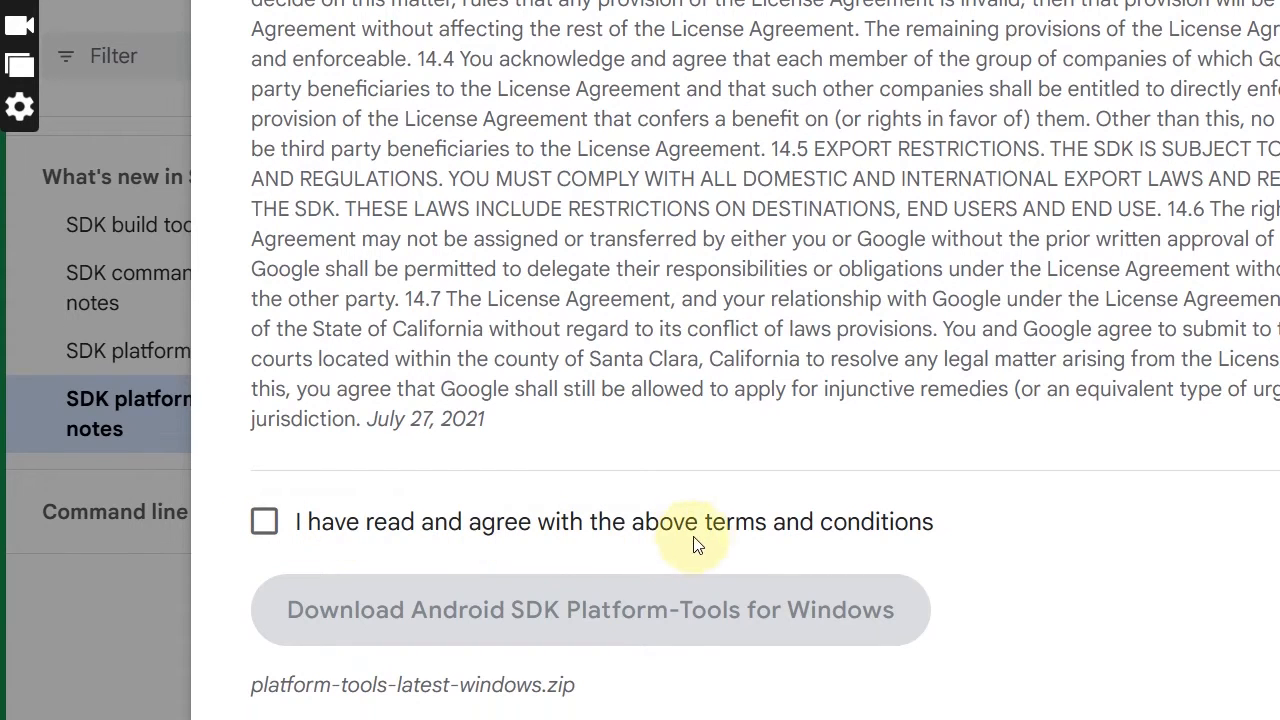
left_click(264, 519)
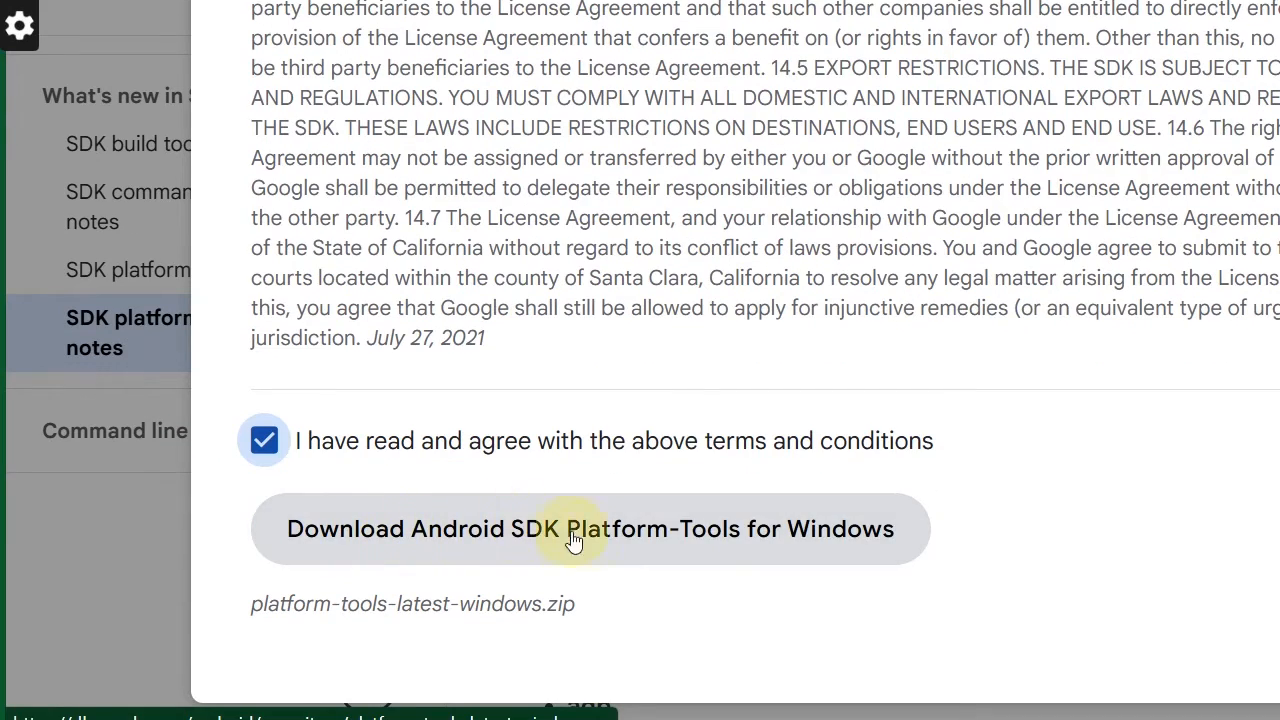
left_click(473, 532)
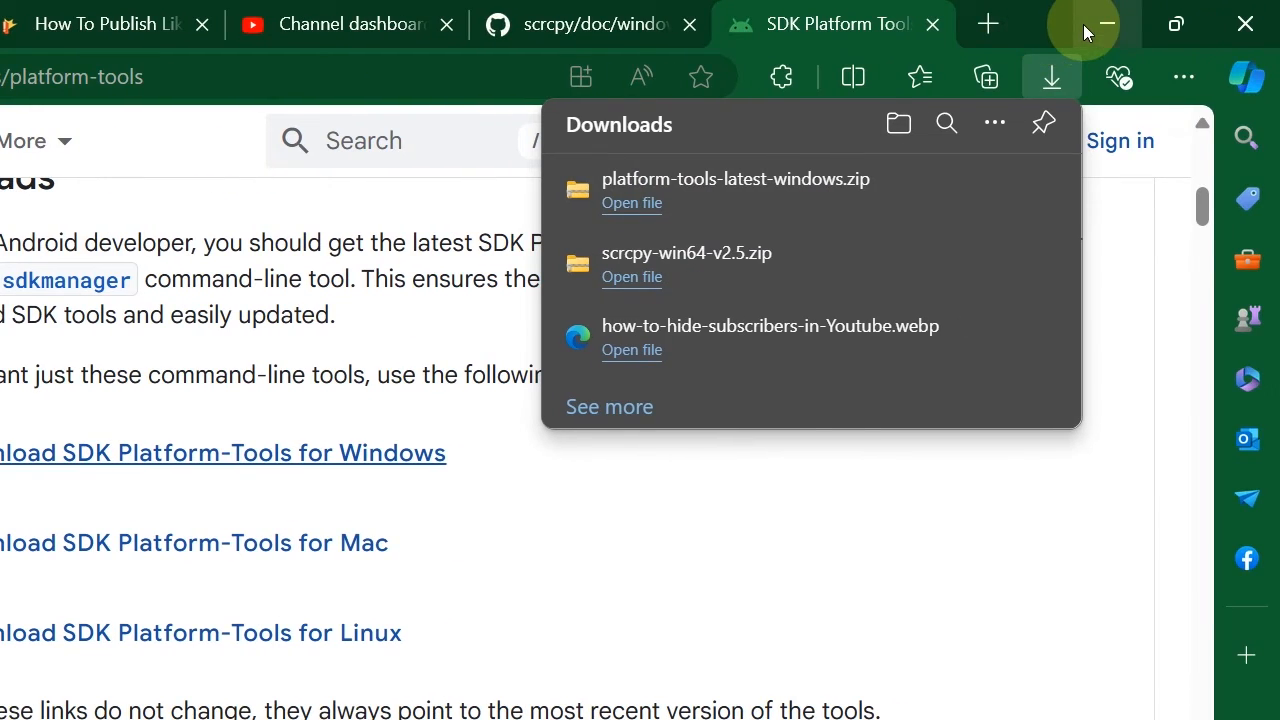
Minimize the browser, switch to File Explorer, and delete the platform-tools folder from the Music folder
left_click(1083, 24)
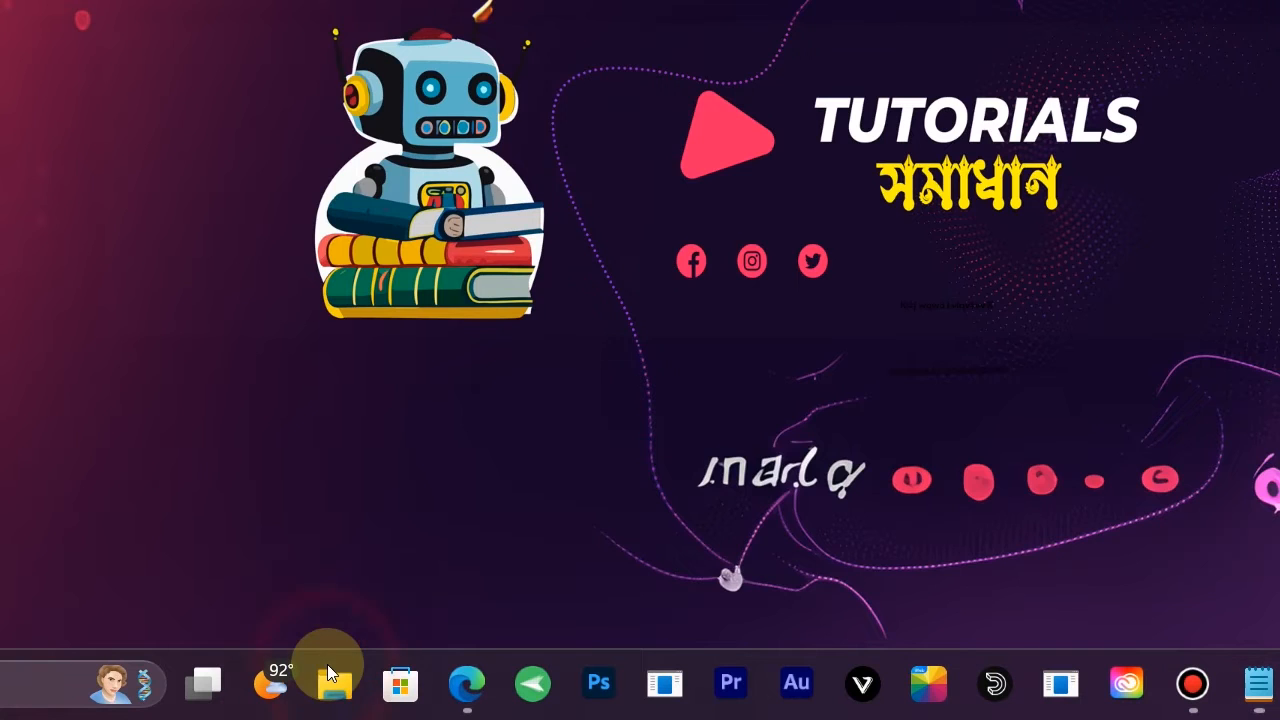
left_click(330, 675)
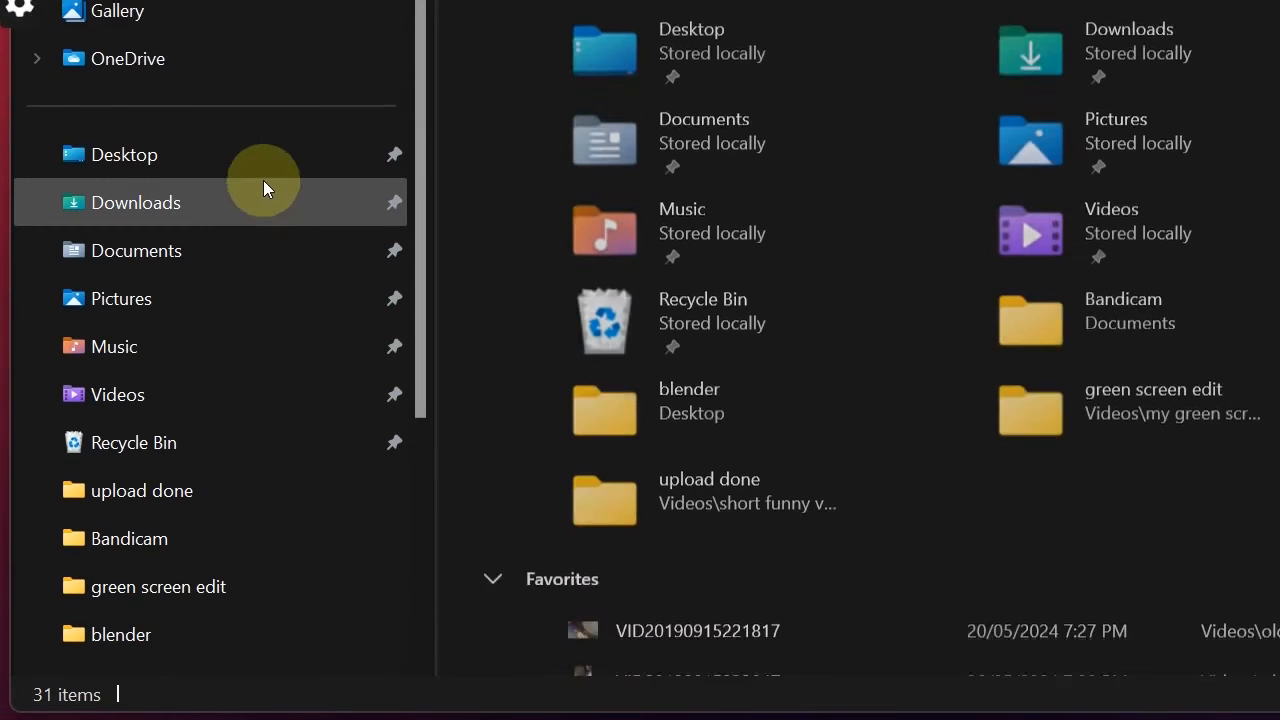
left_click(137, 346)
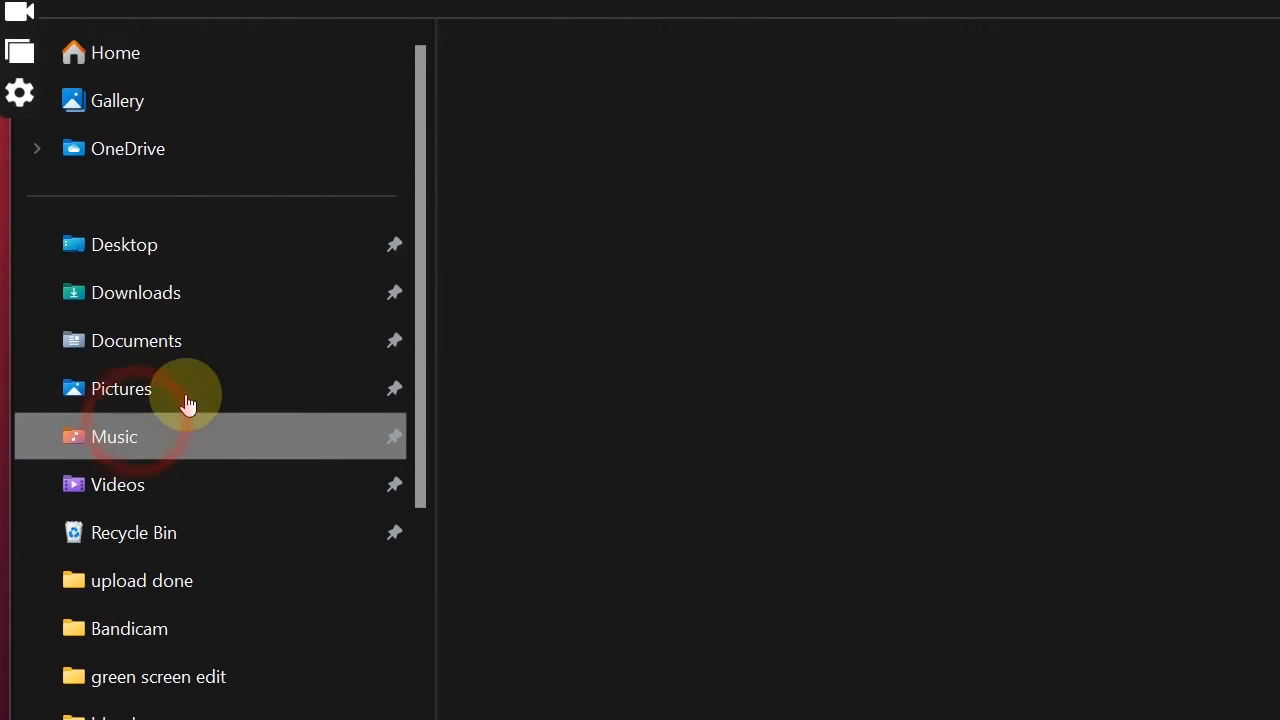
left_click(608, 132)
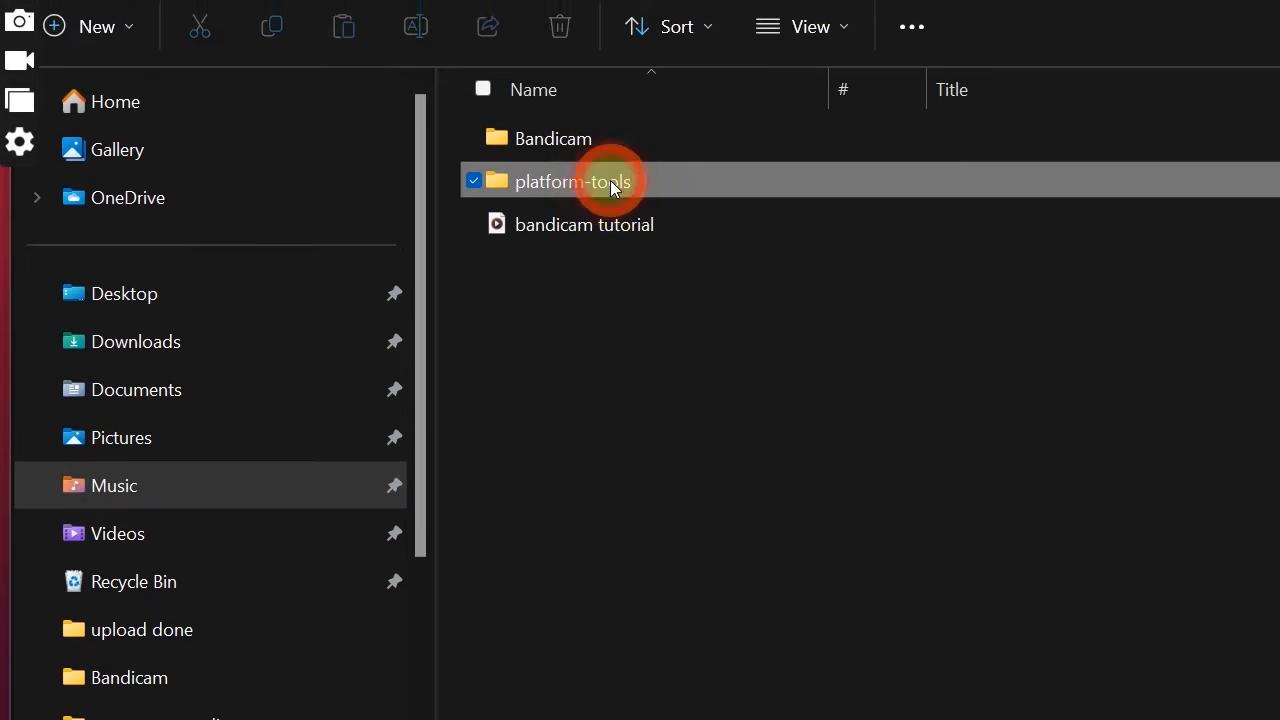
key("Delete")
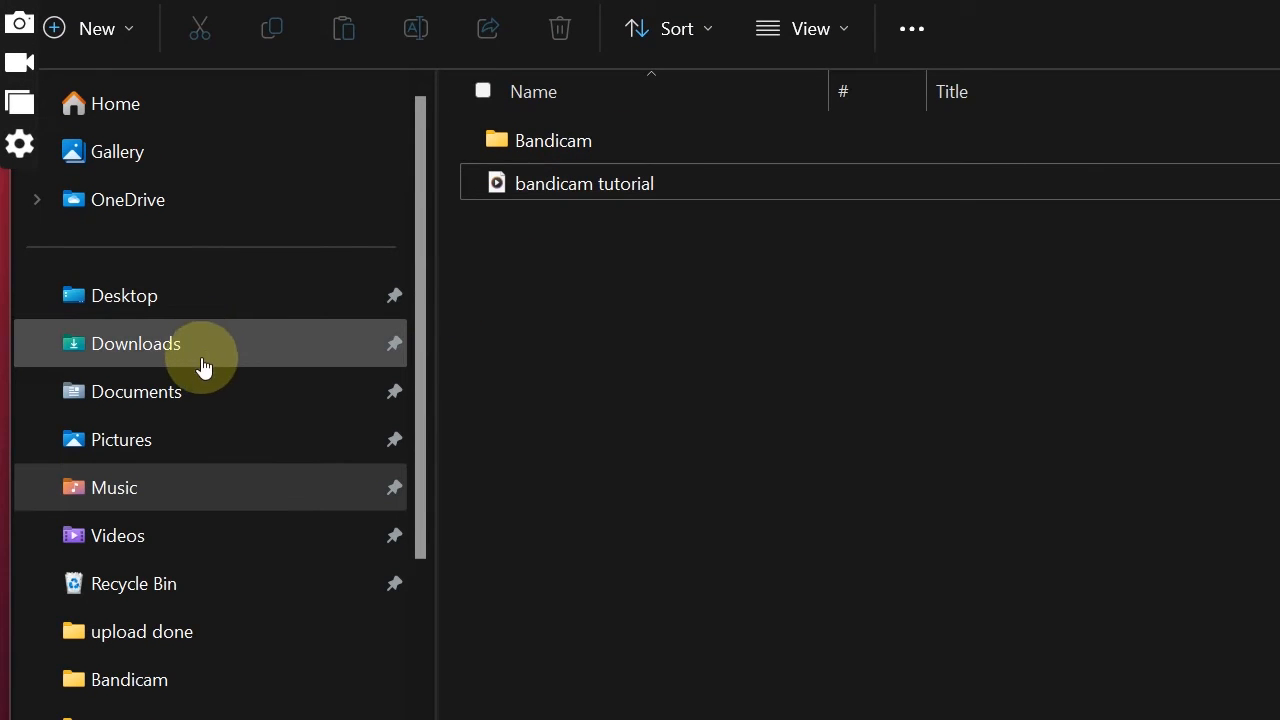
Extract the platform-tools-latest-windows and scrcpy-win64-v2.5 archives from Downloads into the Music folder with WinRAR
left_click(198, 362)
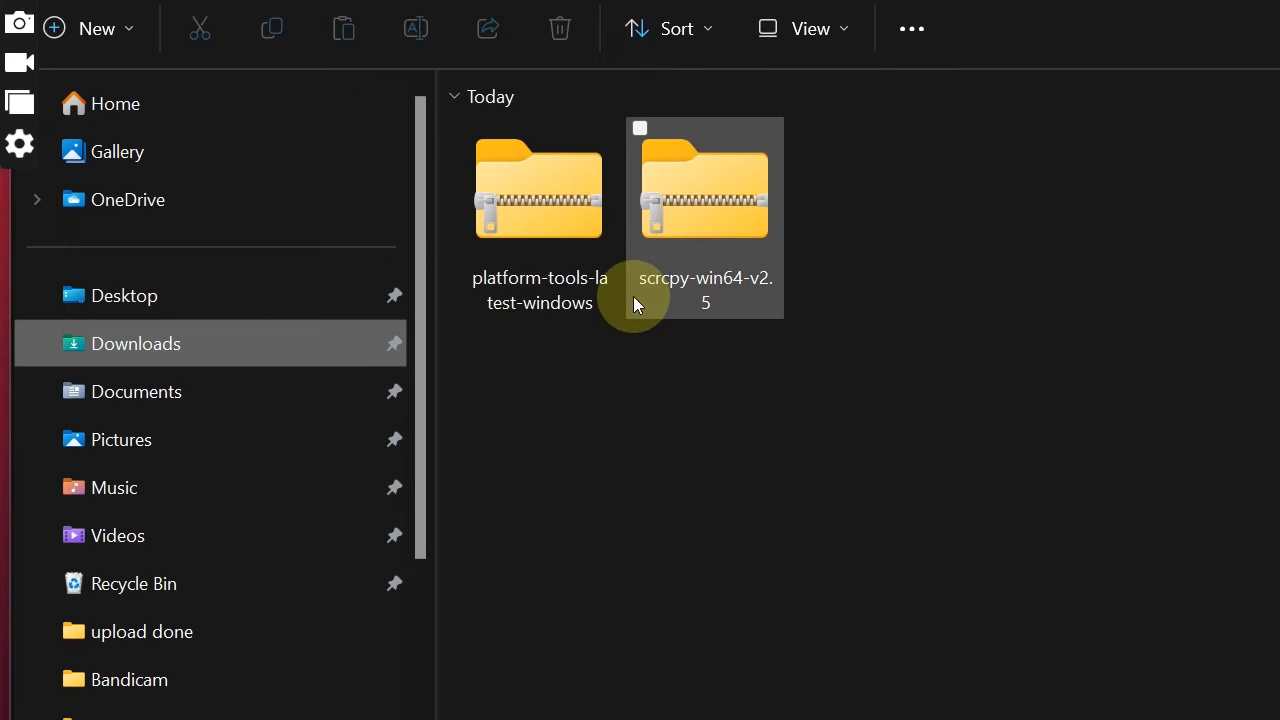
left_click_drag(788, 452, 545, 230)
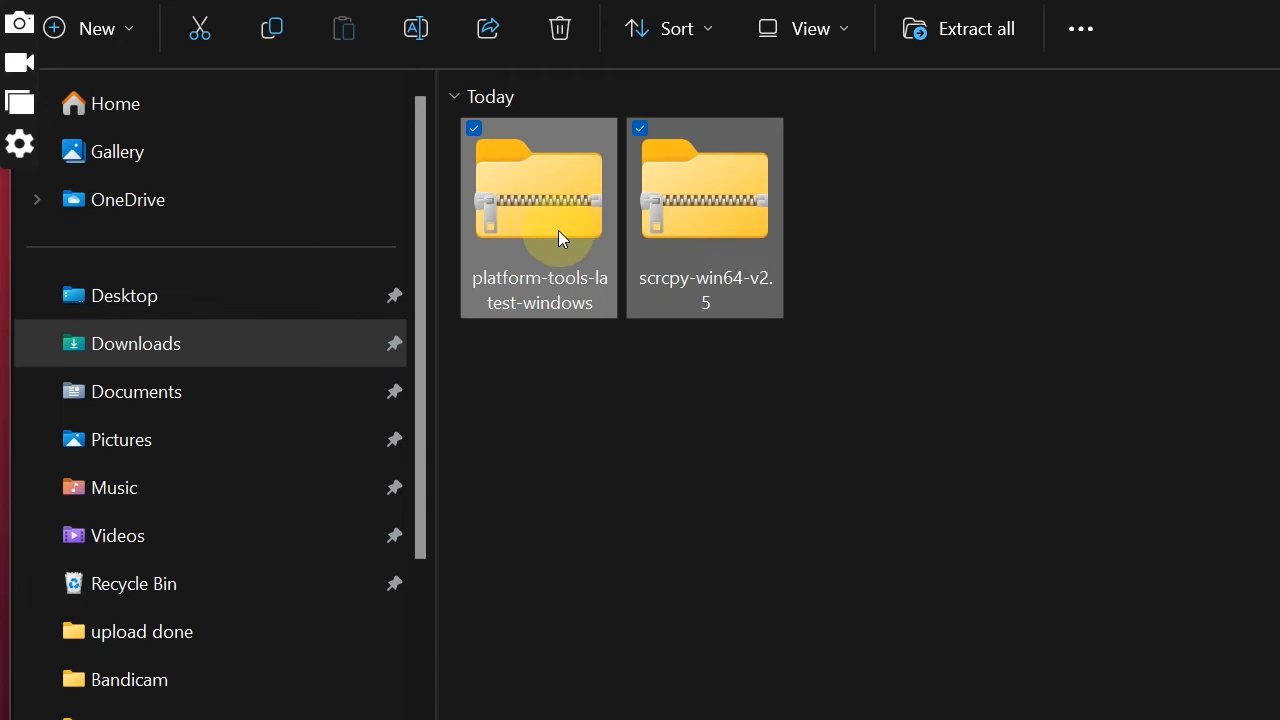
right_click(698, 205)
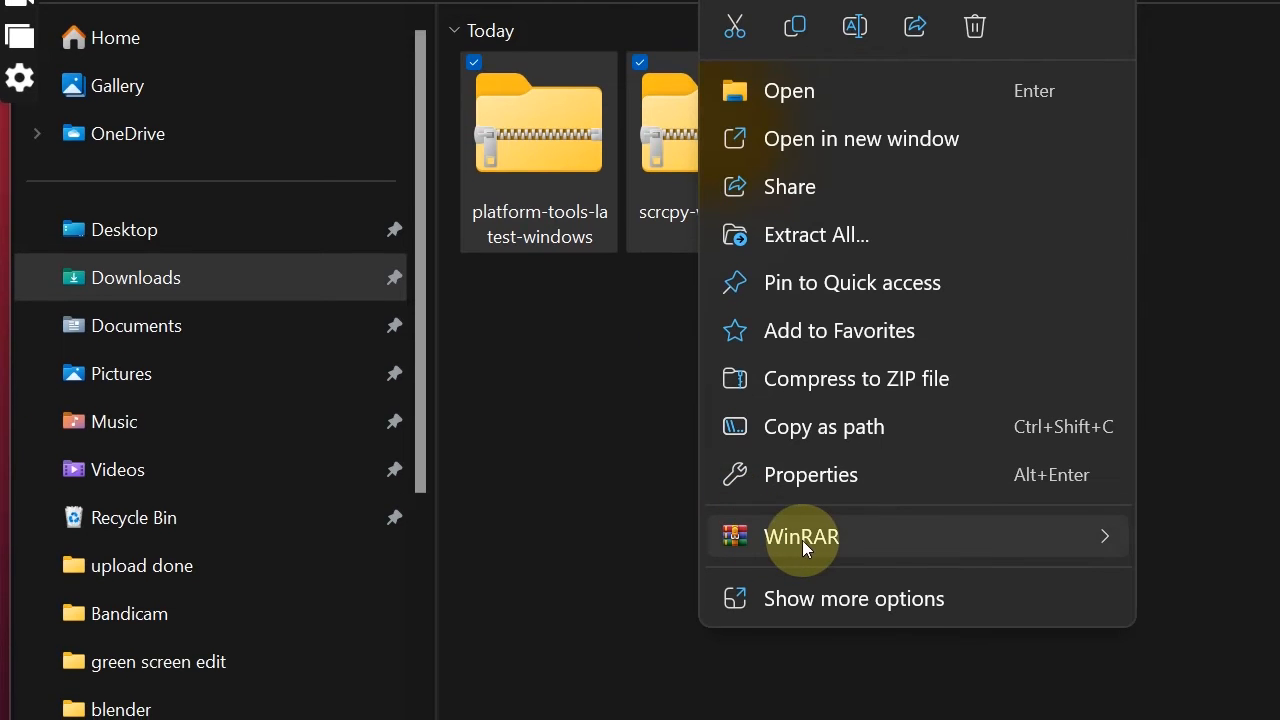
mouse_move(803, 606)
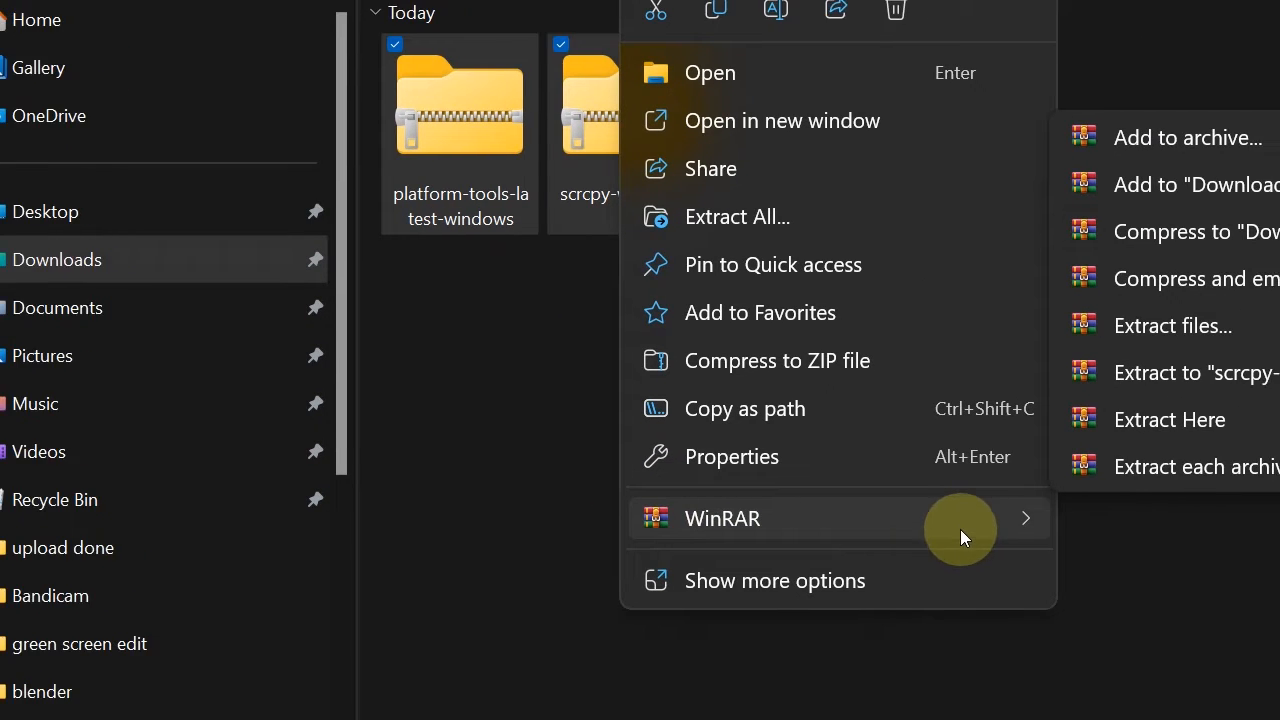
left_click(1171, 326)
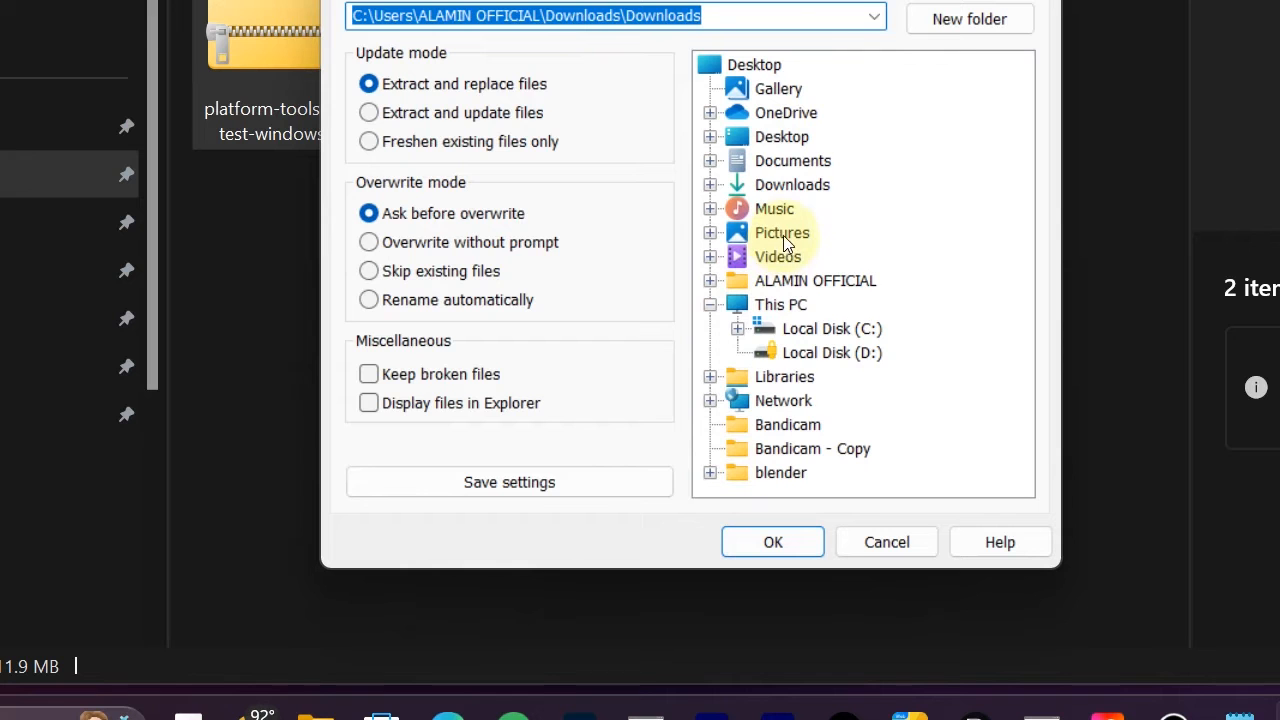
left_click(776, 209)
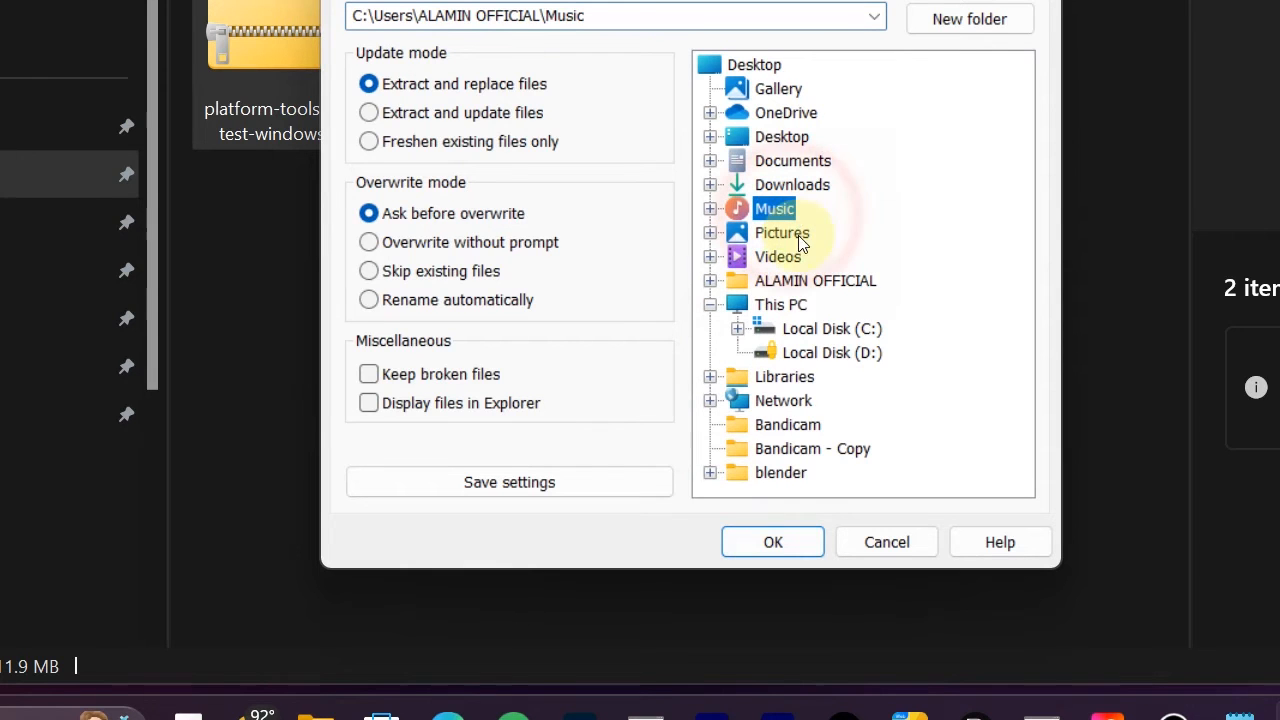
left_click(776, 541)
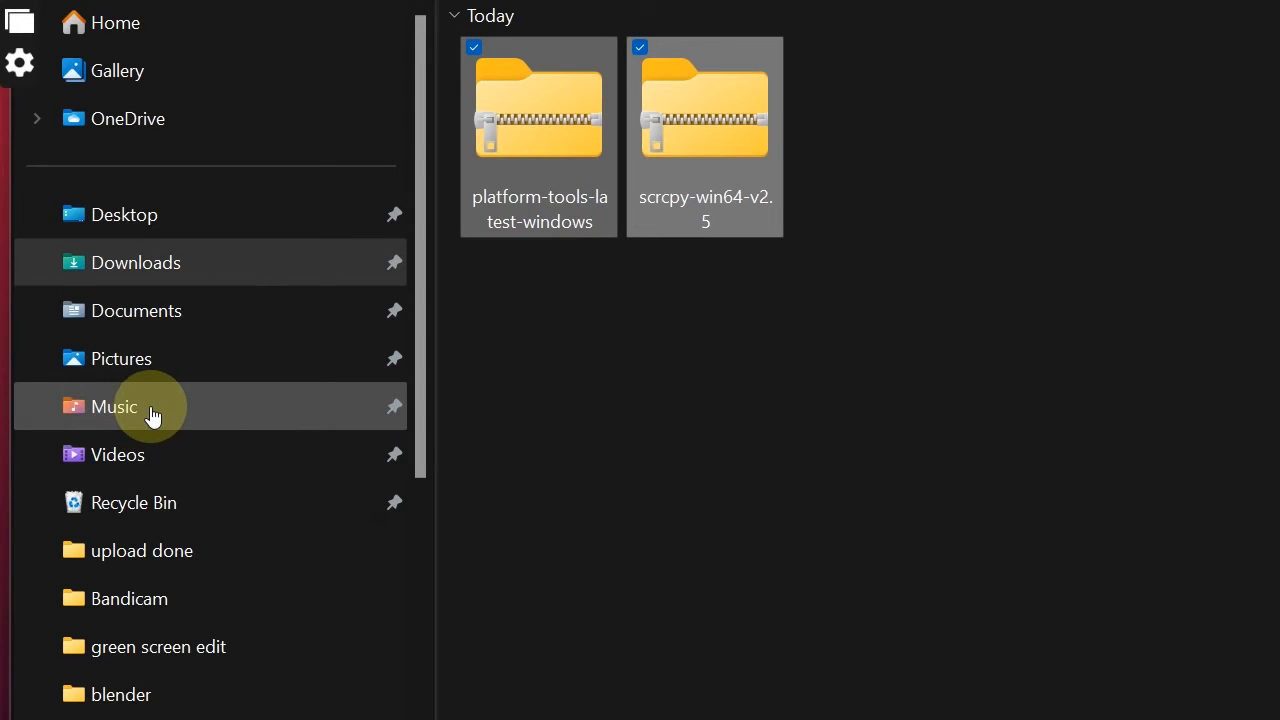
Copy all files from the extracted scrcpy-win64-v2.5 folder in Music
left_click(151, 416)
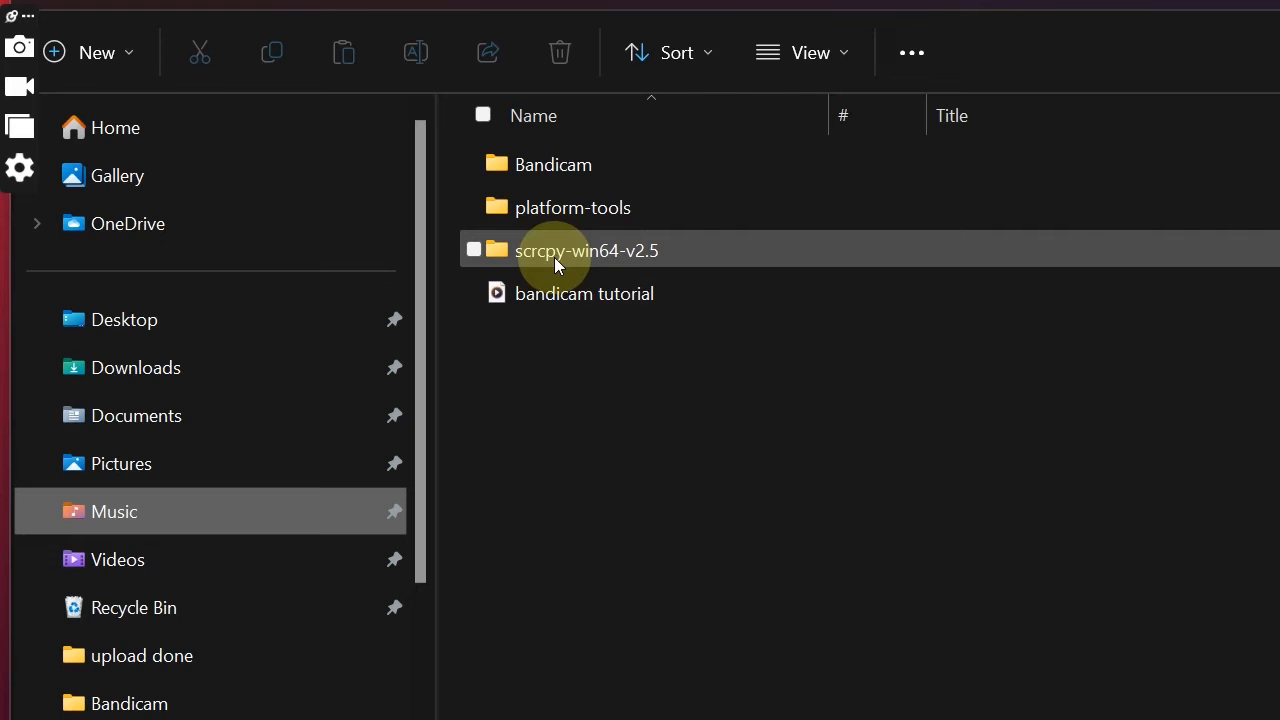
double_click(557, 255)
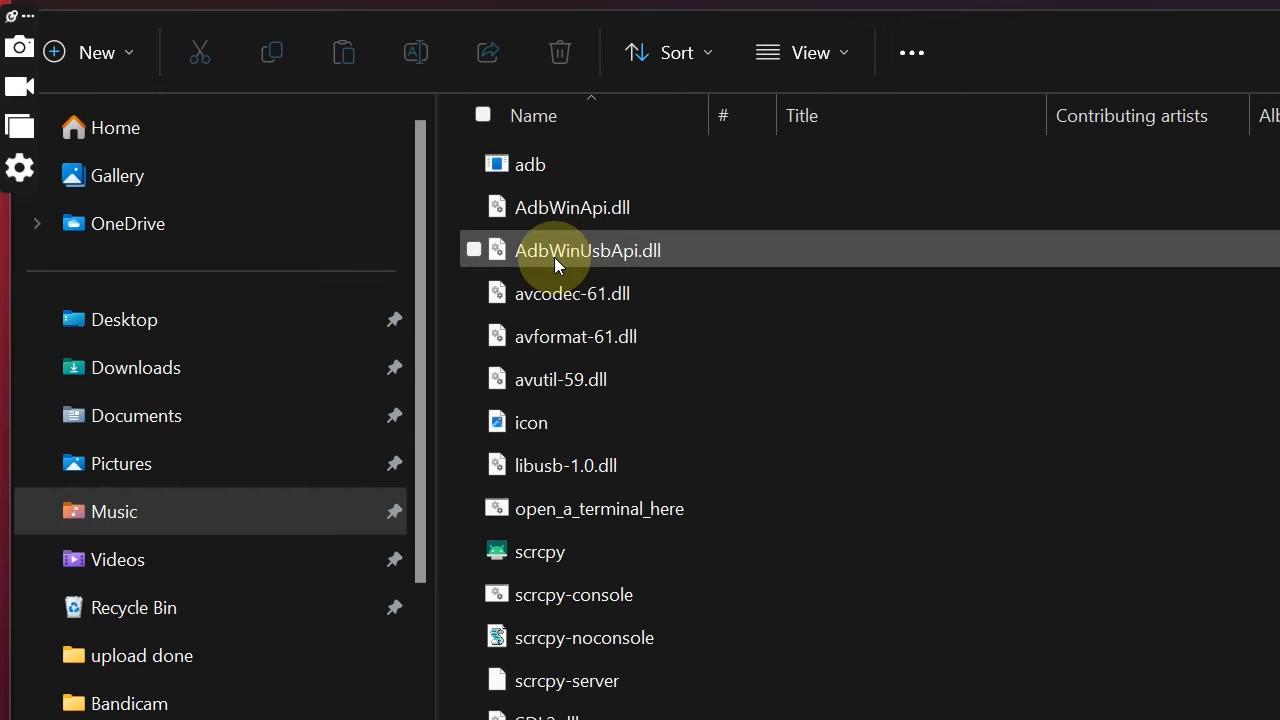
left_click(762, 481)
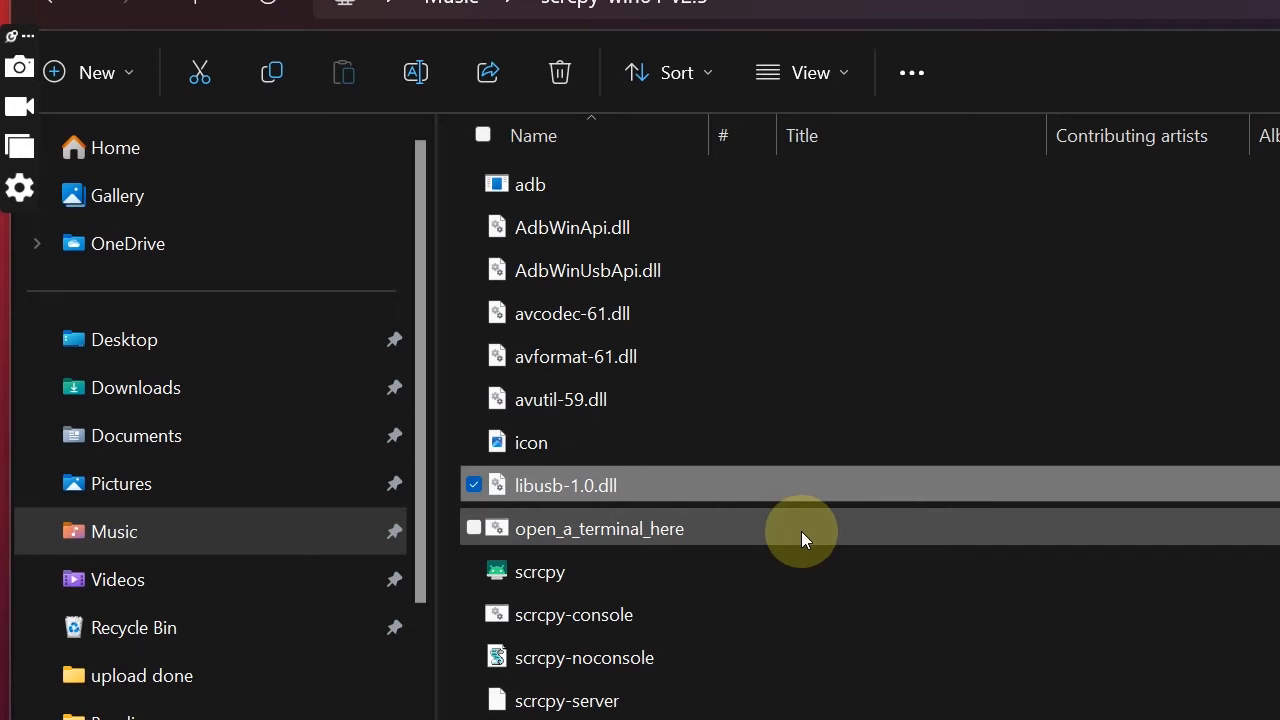
key("ctrl+a")
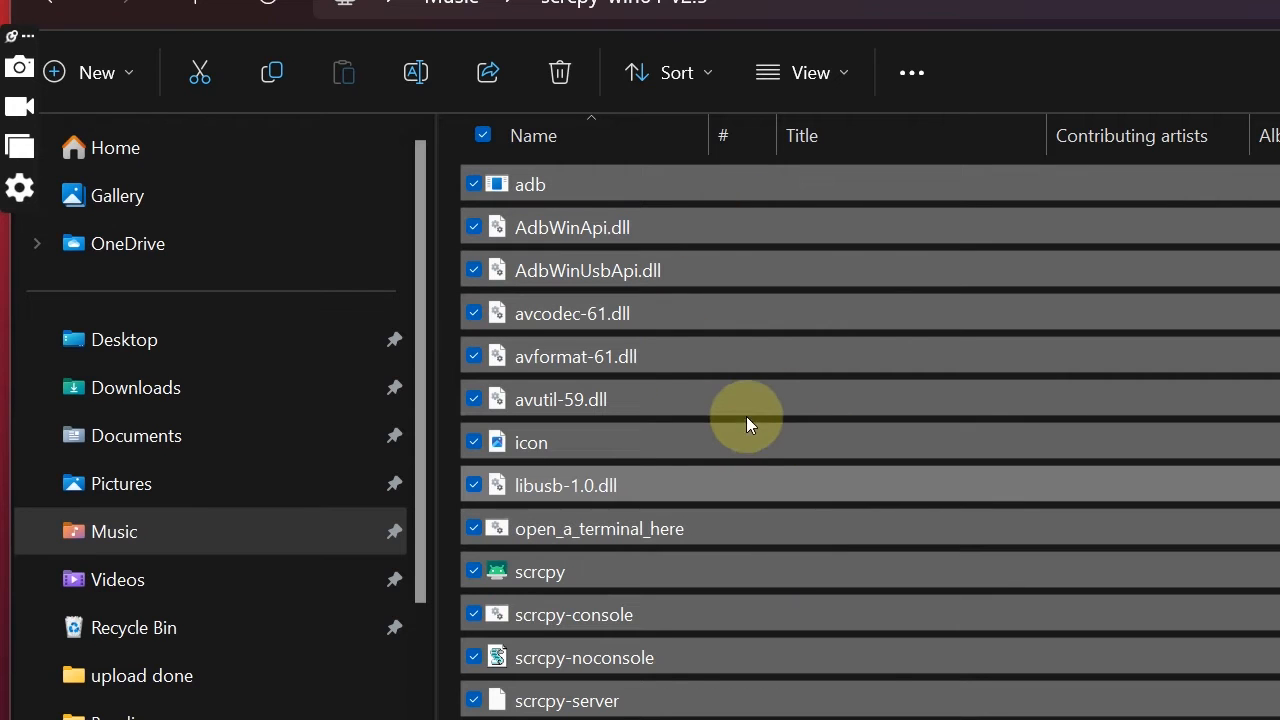
key("ctrl+c")
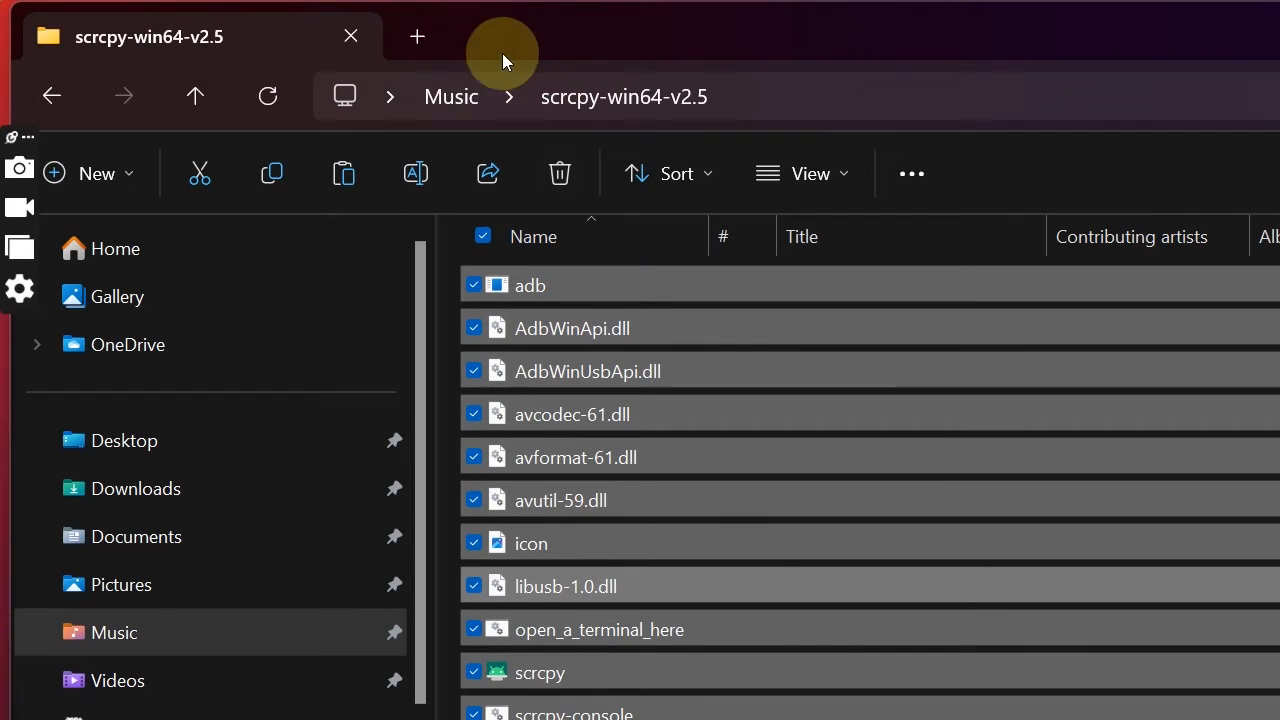
Paste the copied scrcpy files into the platform-tools folder in Music, replacing the files with the same names
left_click(461, 107)
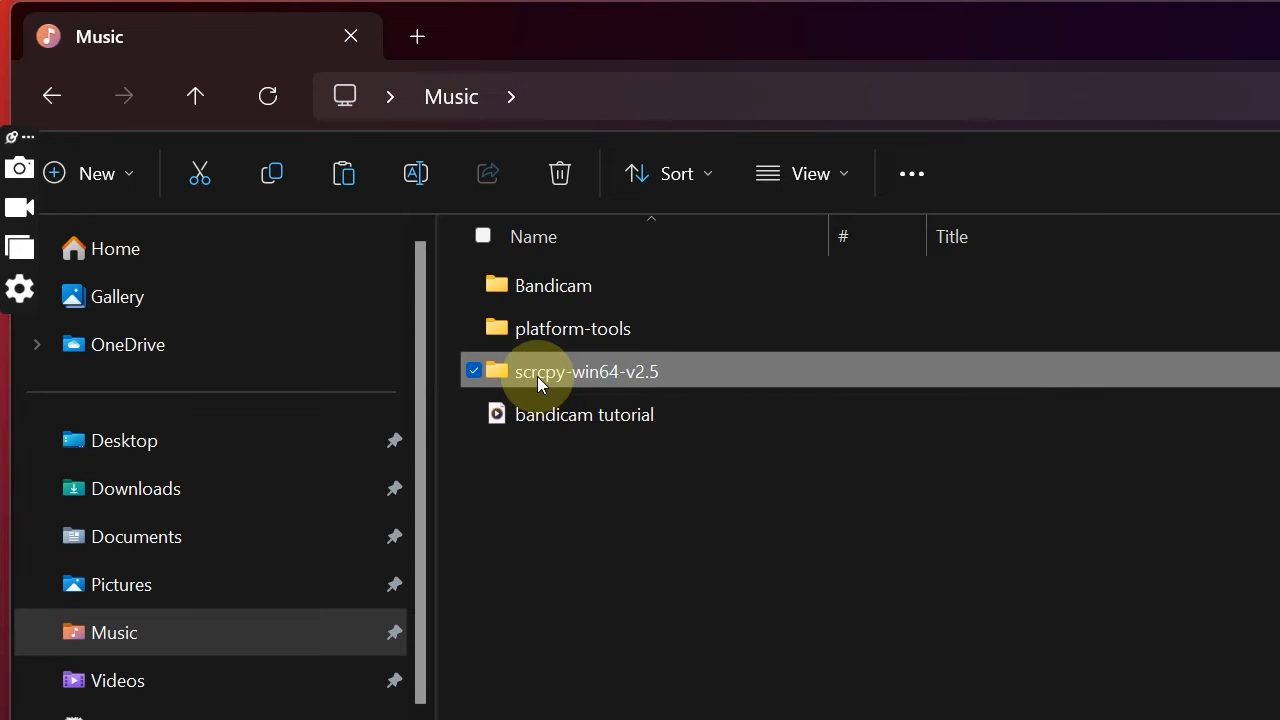
double_click(567, 336)
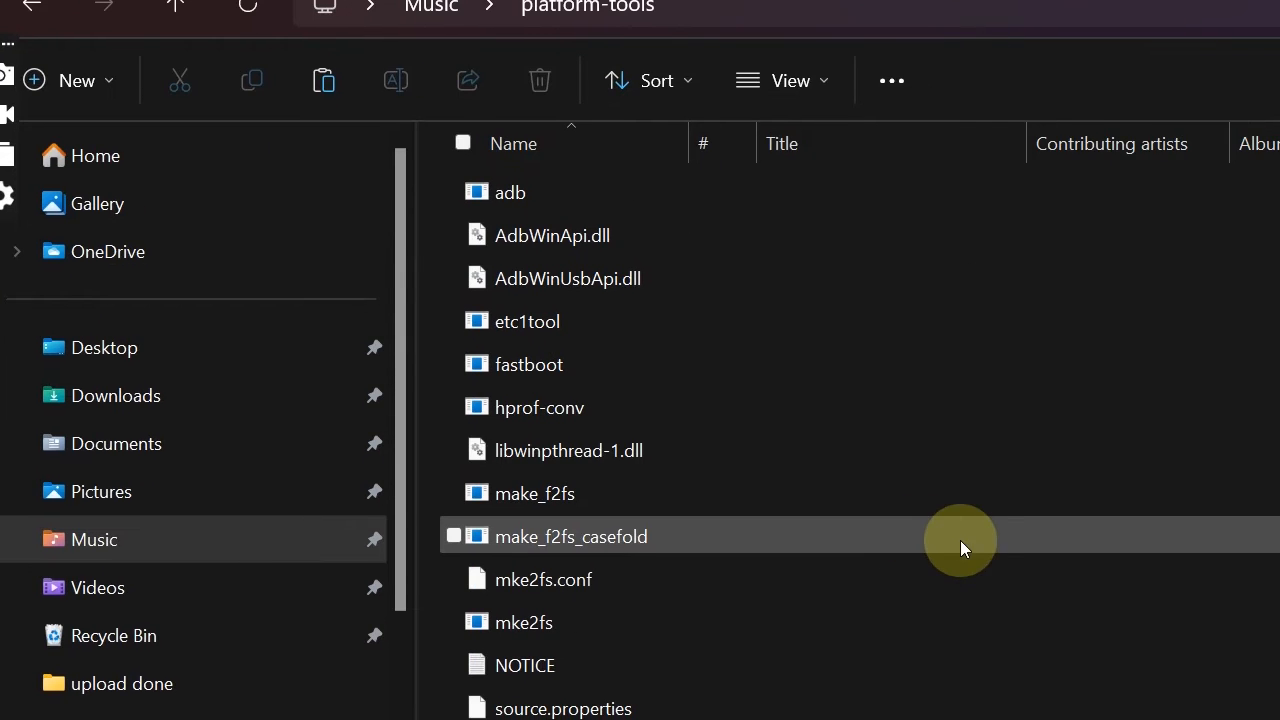
left_click(1021, 486)
key("ctrl+v")
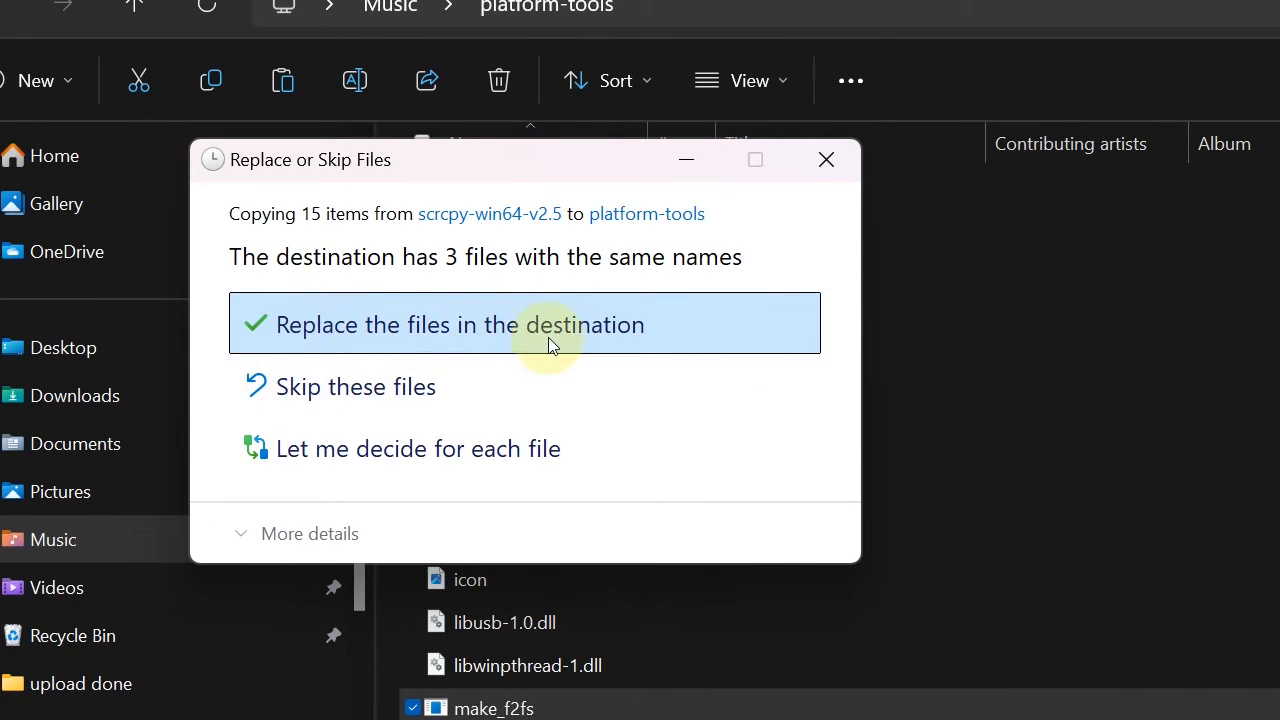
left_click(368, 328)
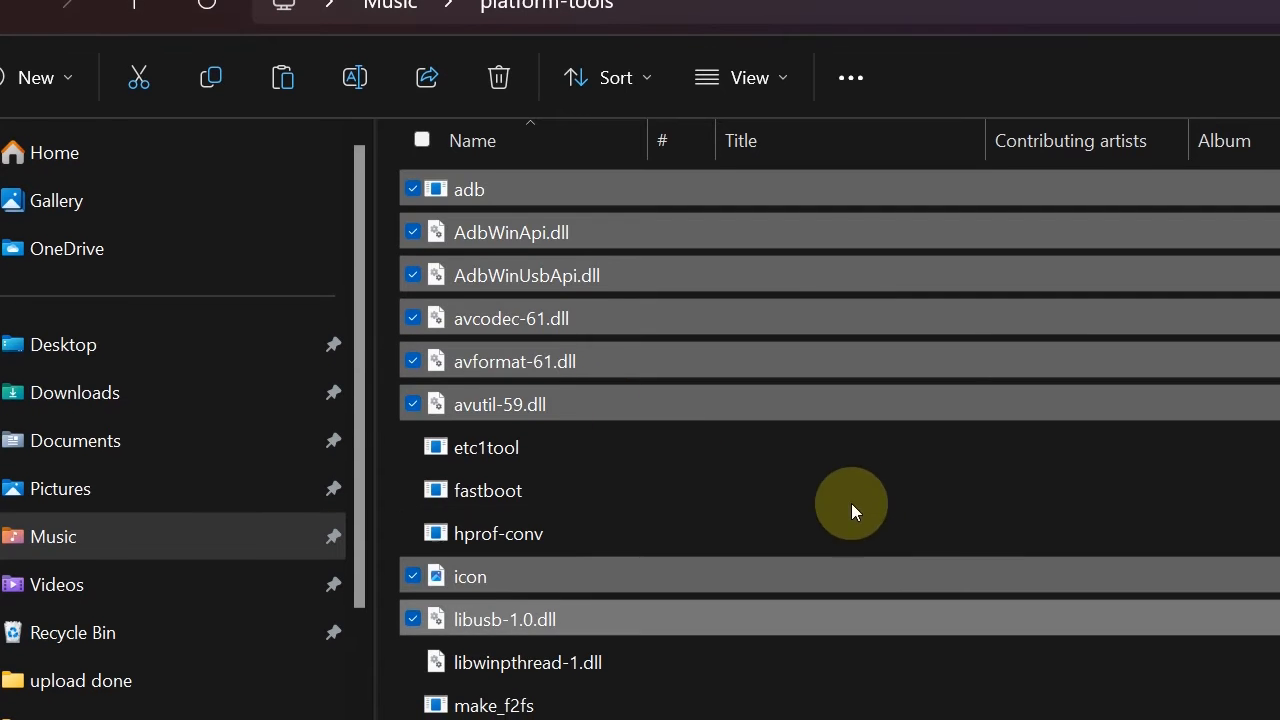
left_click(867, 493)
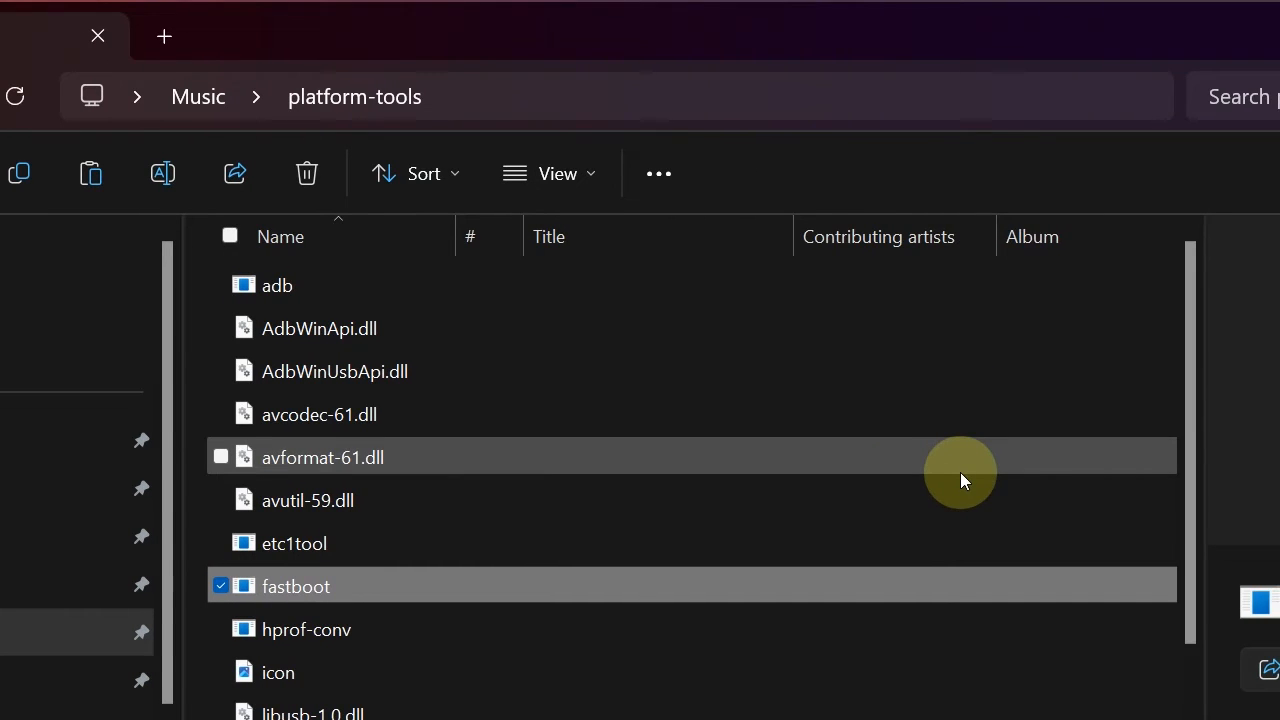
right_click(960, 472)
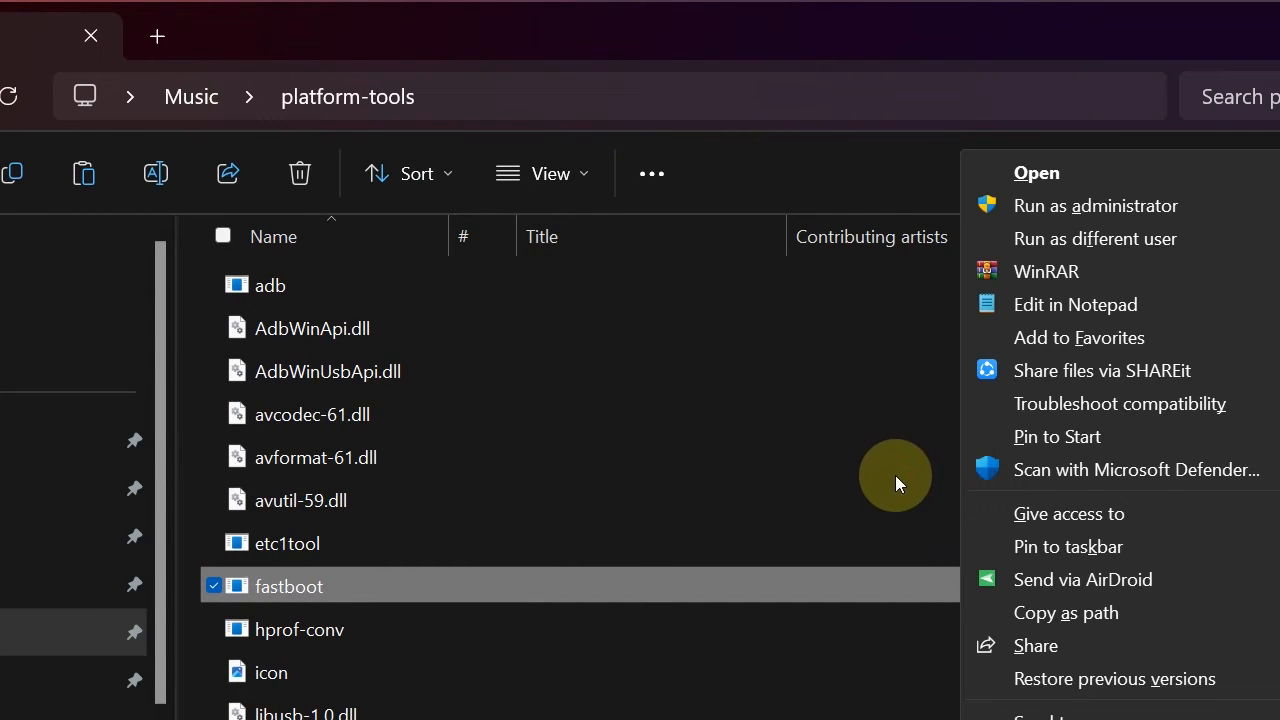
left_click(896, 475)
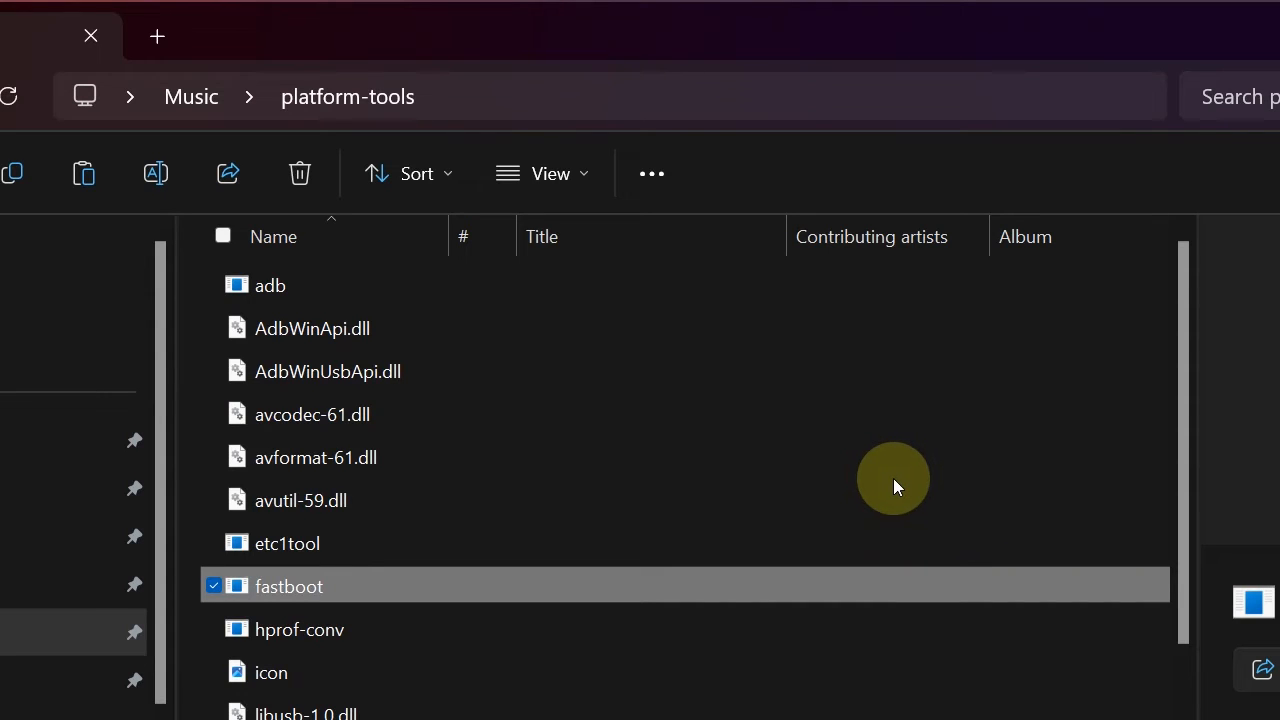
right_click(894, 479, "shift")
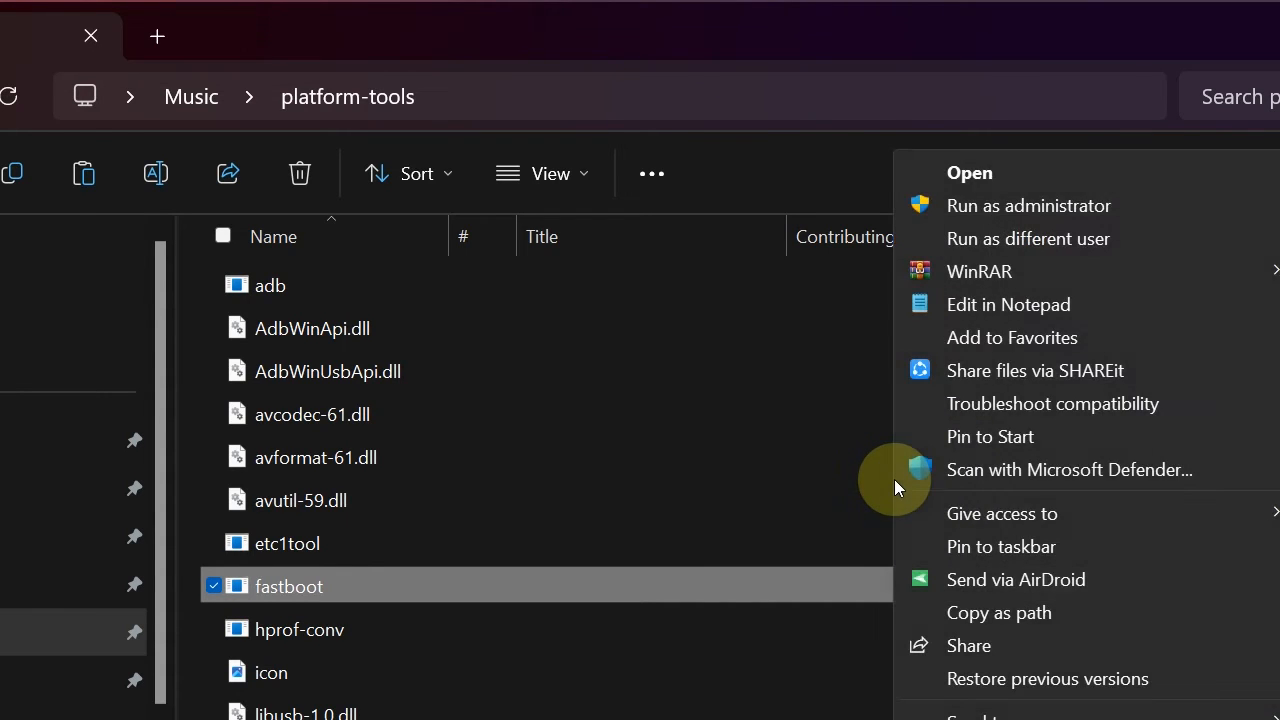
Open a PowerShell window in the platform-tools folder and reposition it on the desktop
right_click(791, 531, "shift")
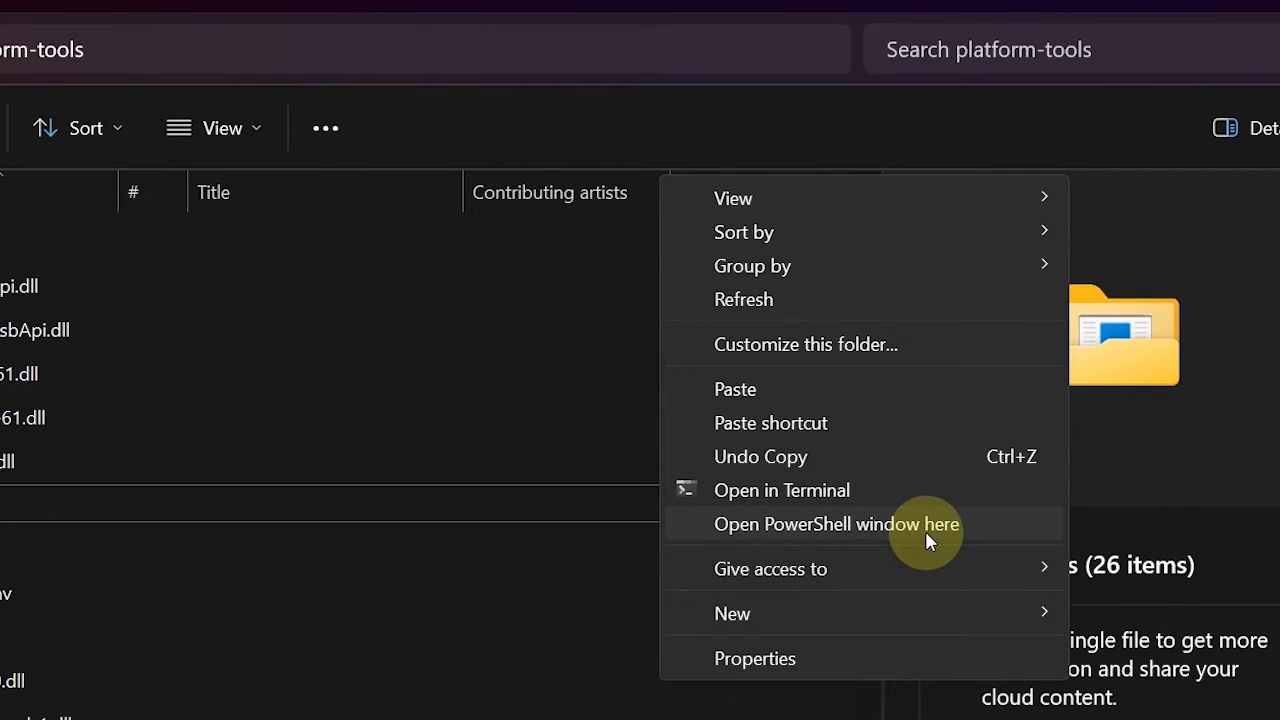
left_click(839, 524)
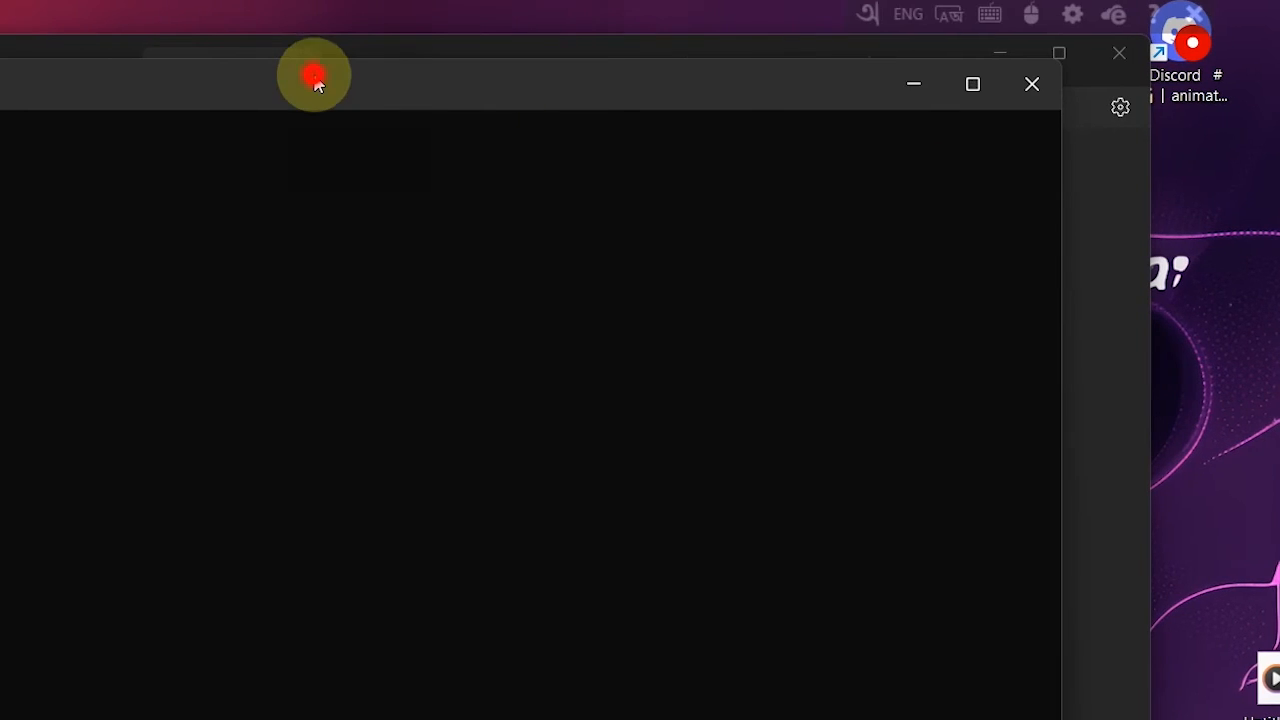
left_click_drag(314, 78, 934, 94)
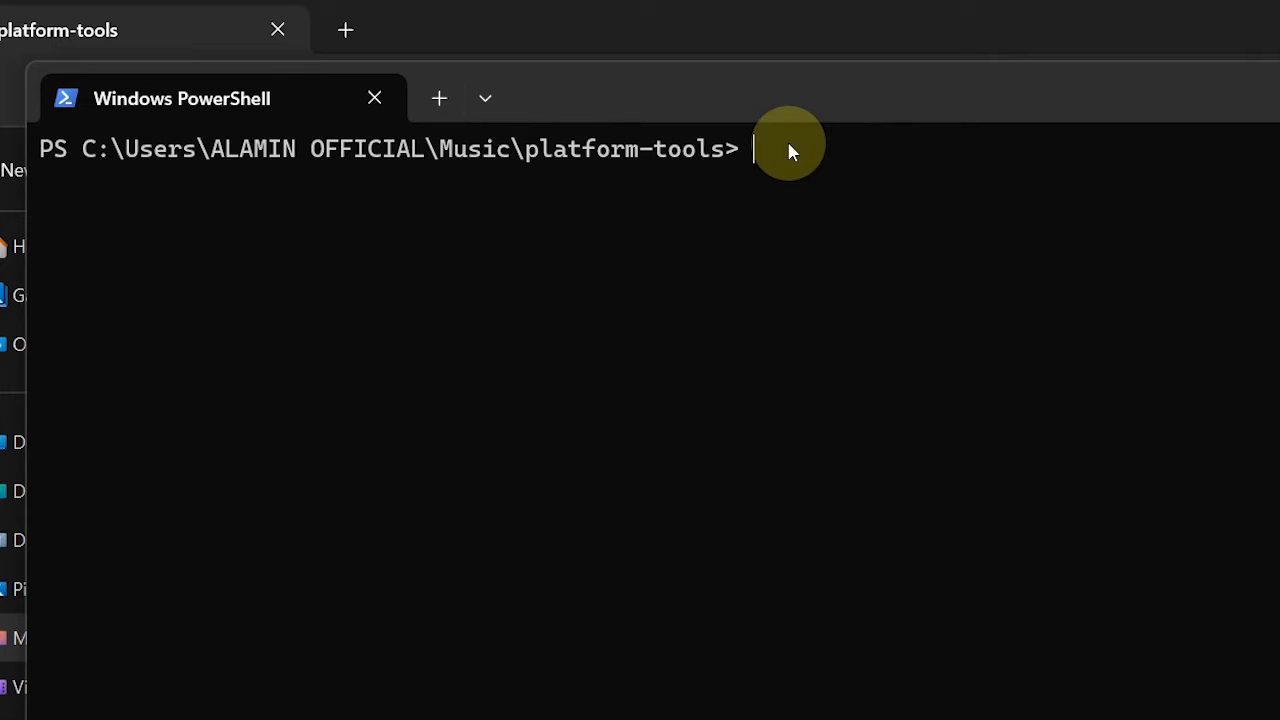
Run .\adb devices in PowerShell to list the attached Android devices
type(".")
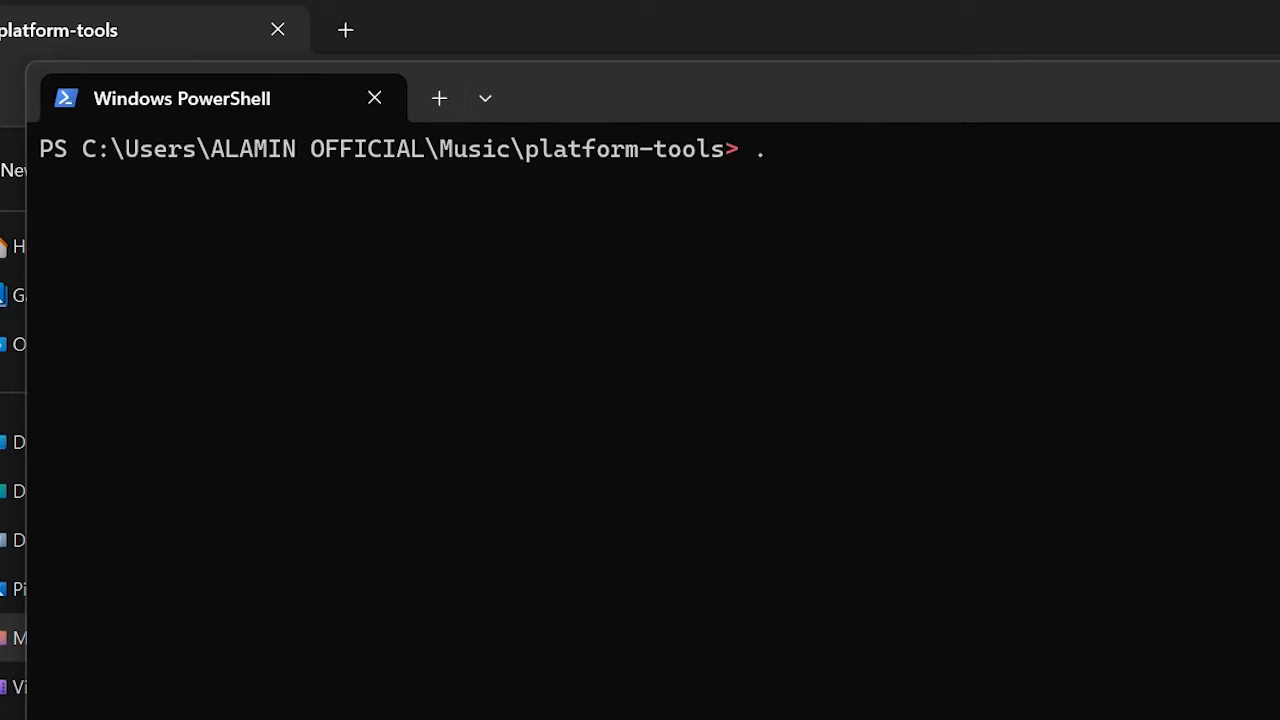
type("\\")
type("a")
type("d")
type("v")
type(" devices")
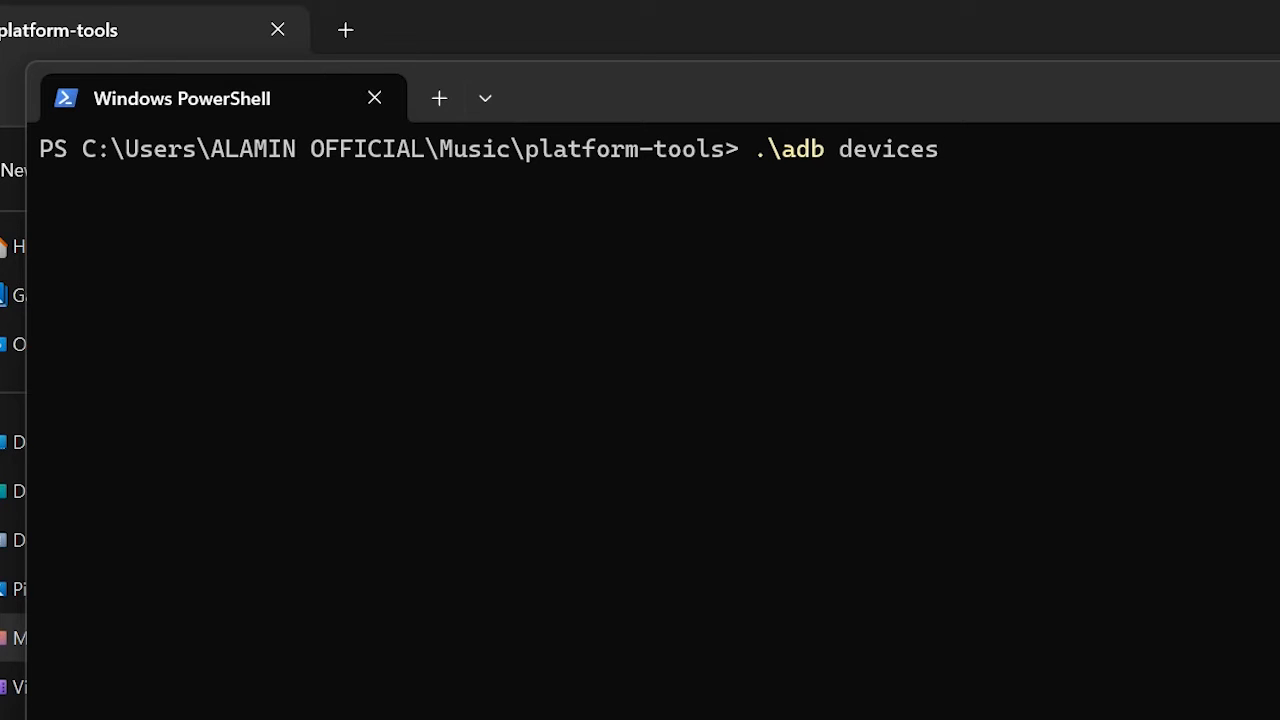
key("Return")
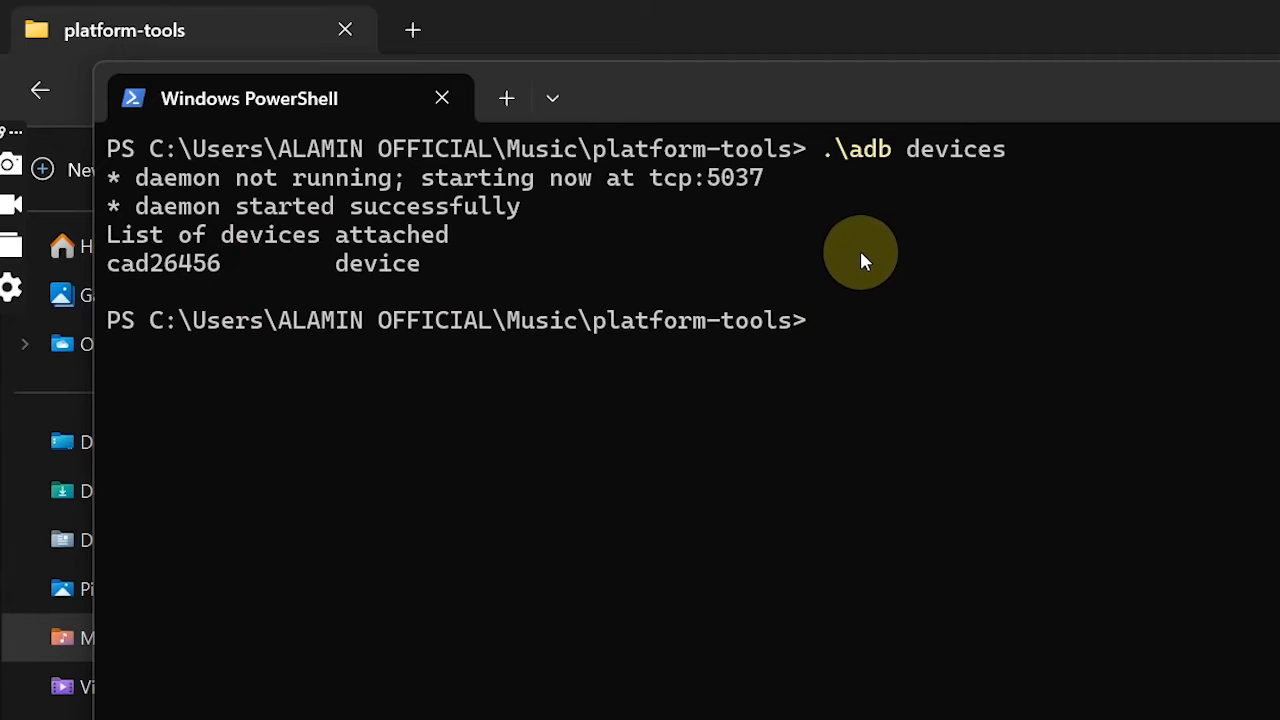
Return to File Explorer and bring the scrcpy application in the platform-tools folder into view
left_click(1088, 95)
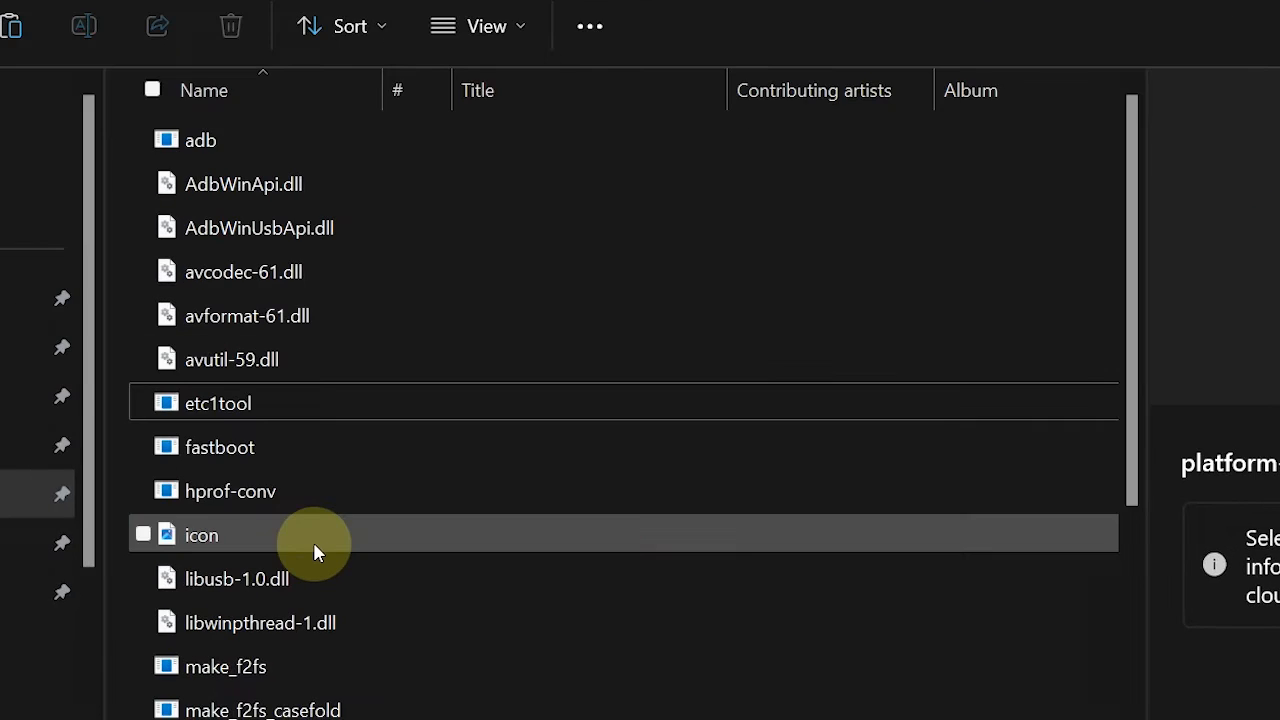
scroll(314, 549, "down", 2)
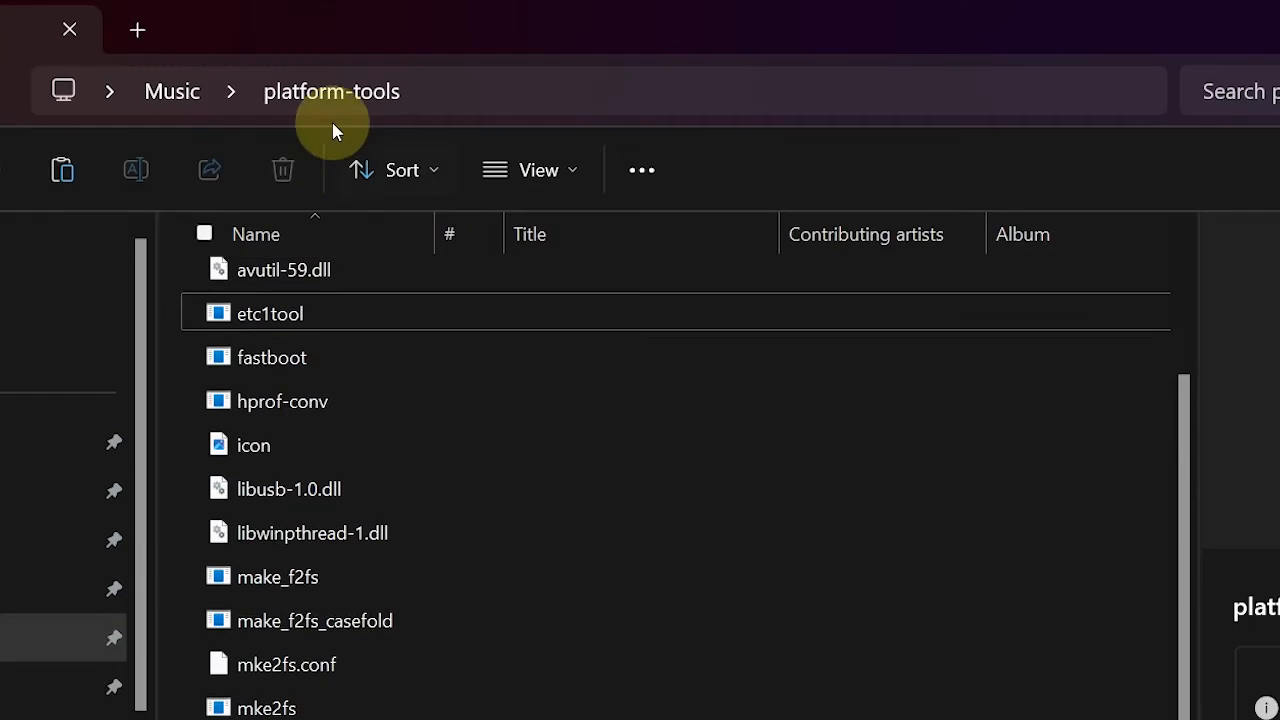
scroll(320, 685, "down", 1)
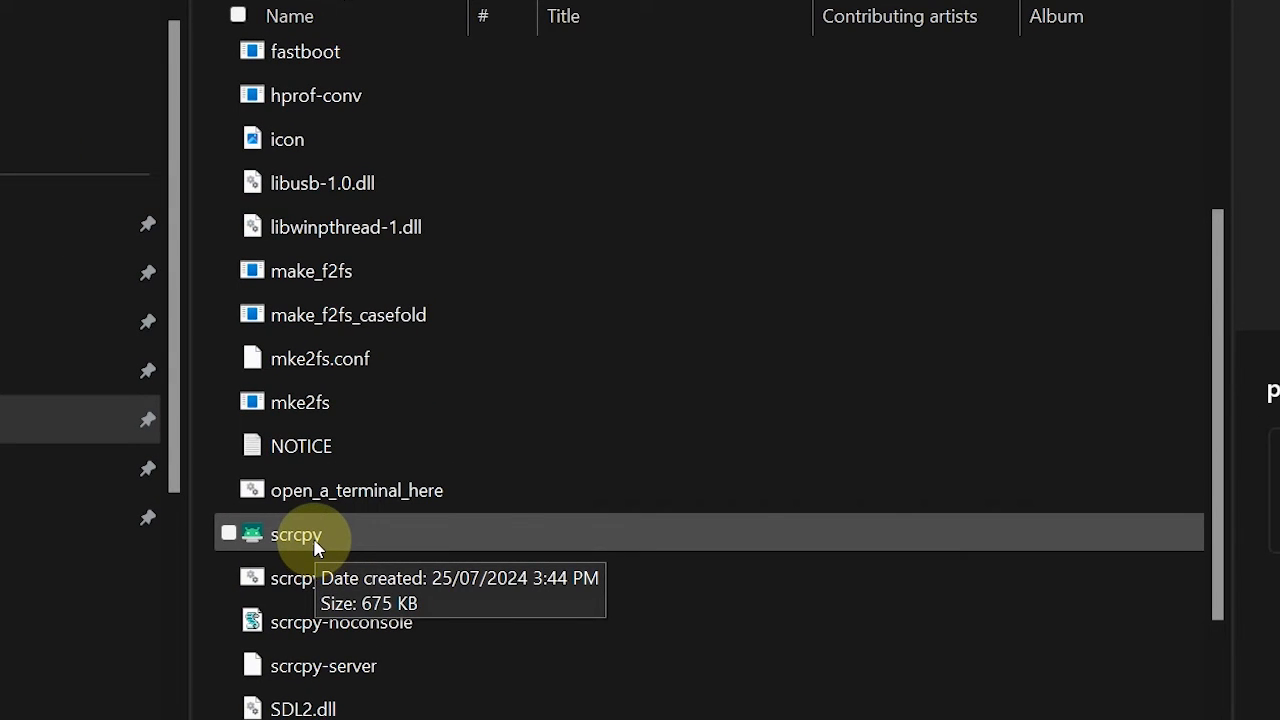
double_click(314, 545)
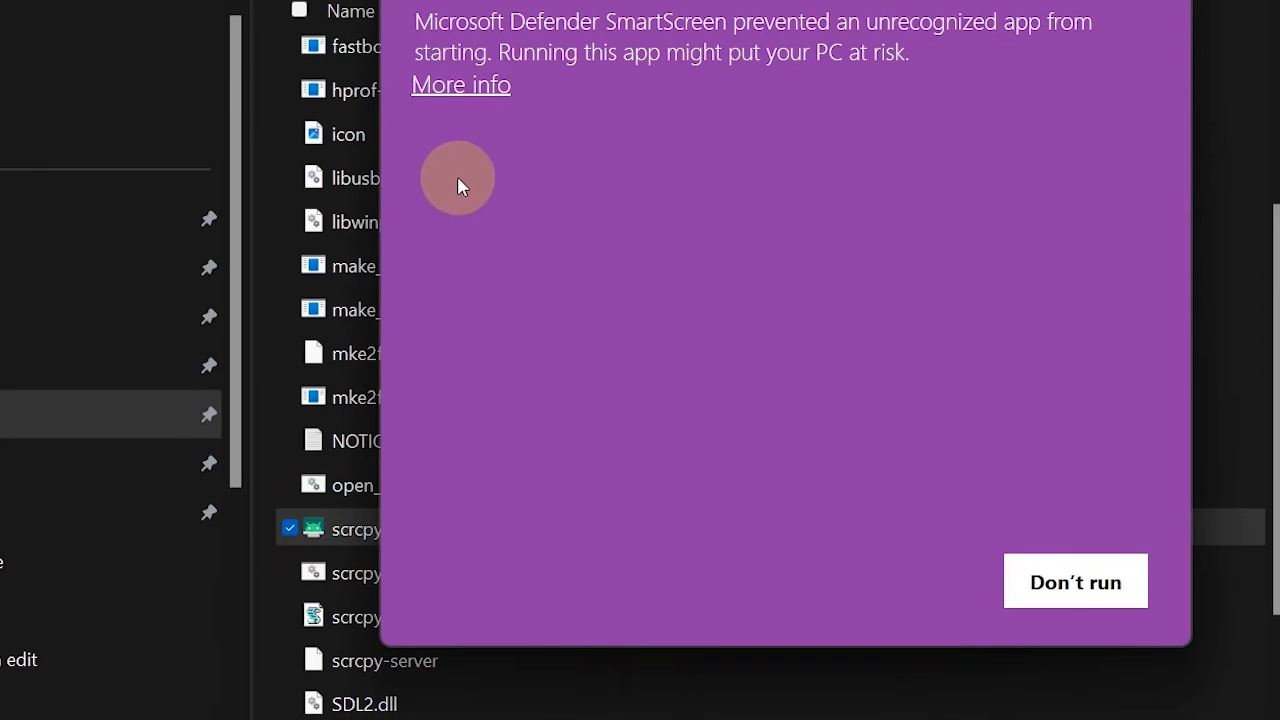
left_click(463, 88)
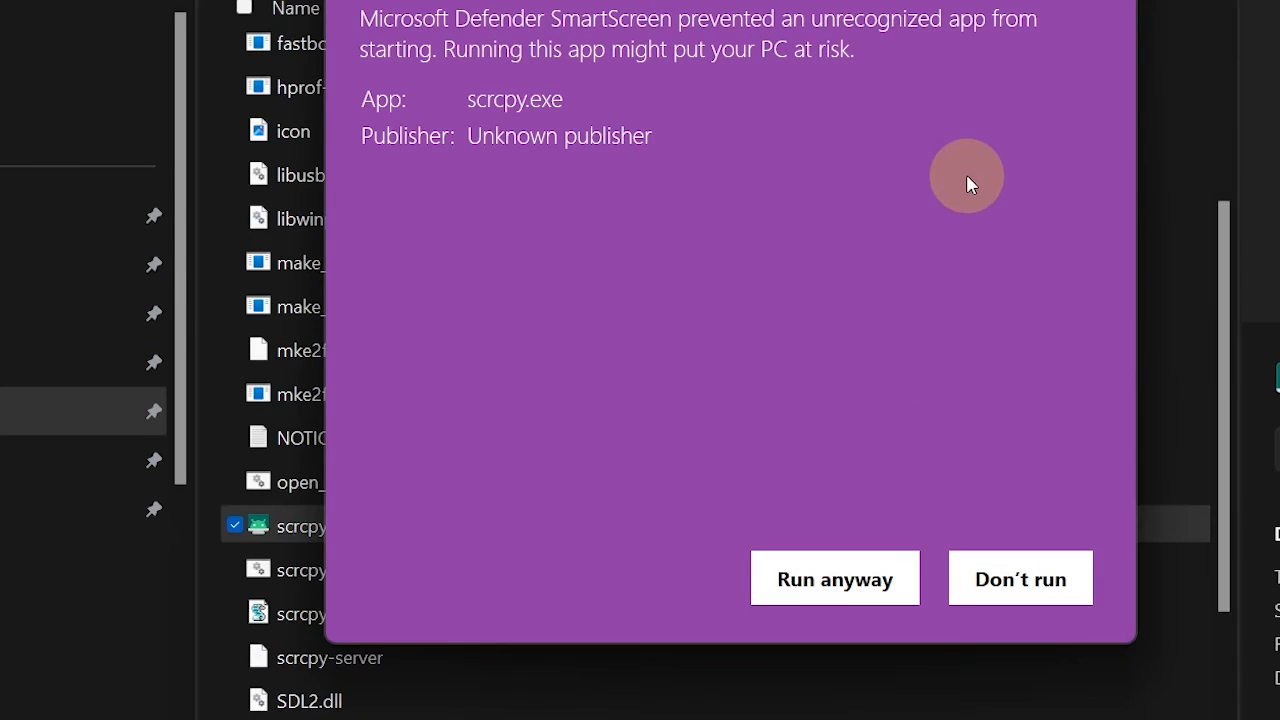
left_click(966, 130)
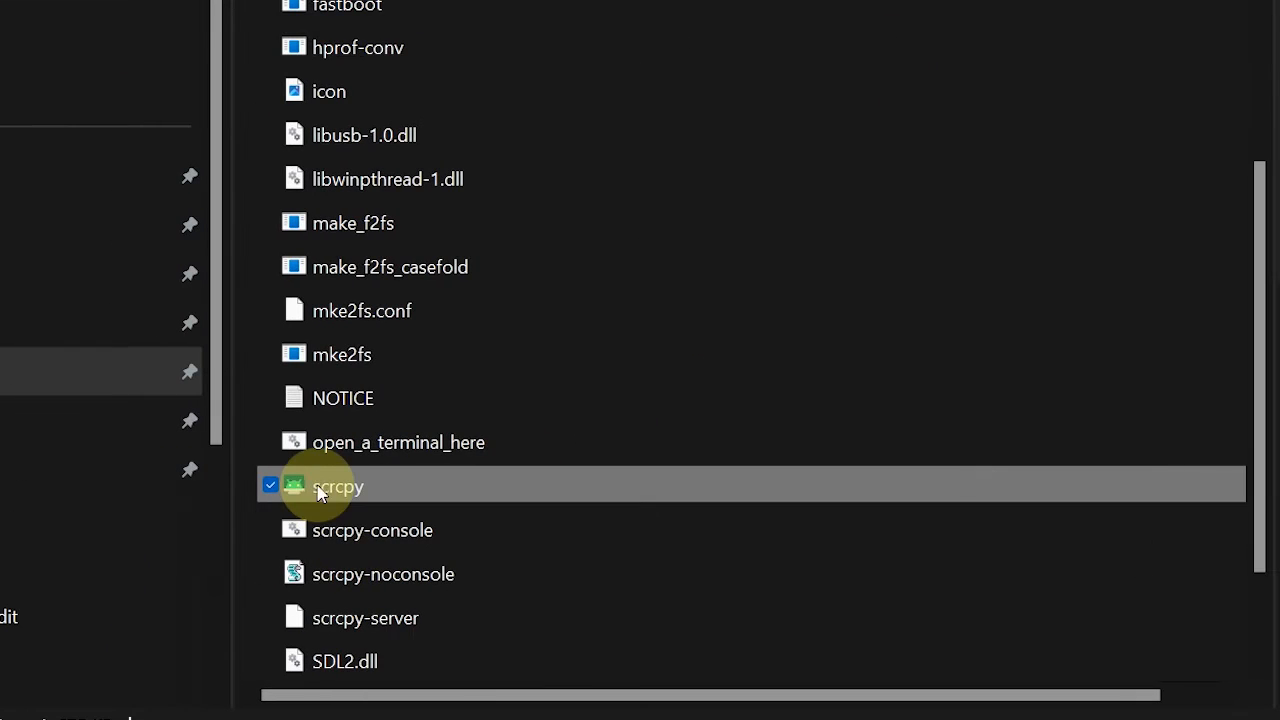
Launch scrcpy from platform-tools, allow it to run anyway past Microsoft Defender SmartScreen, and reposition the mirrored phone window
double_click(320, 490)
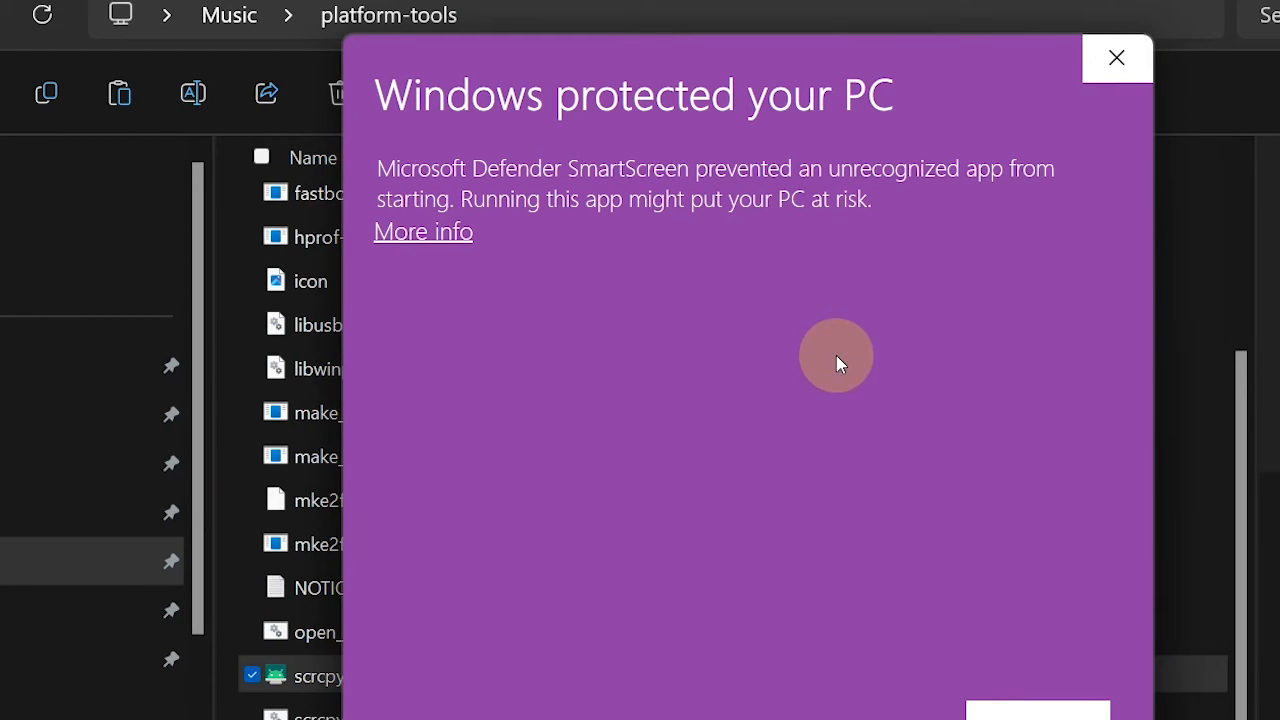
left_click(424, 236)
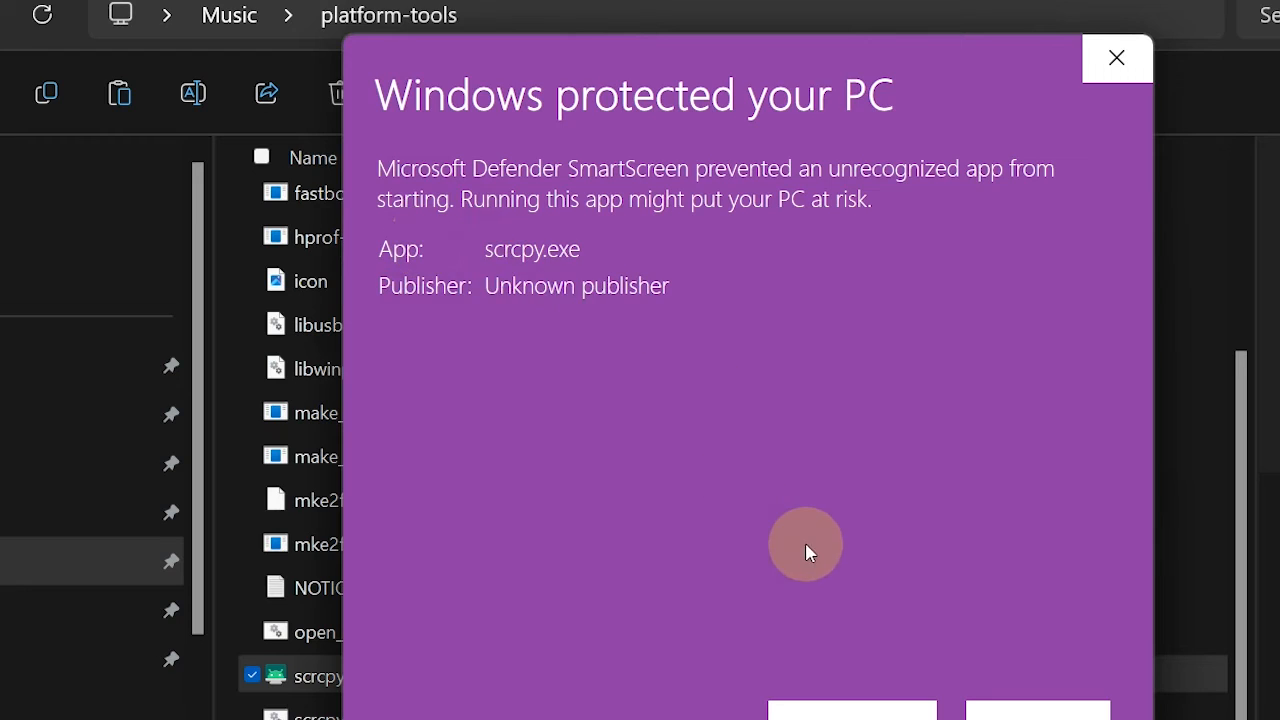
left_click(850, 550)
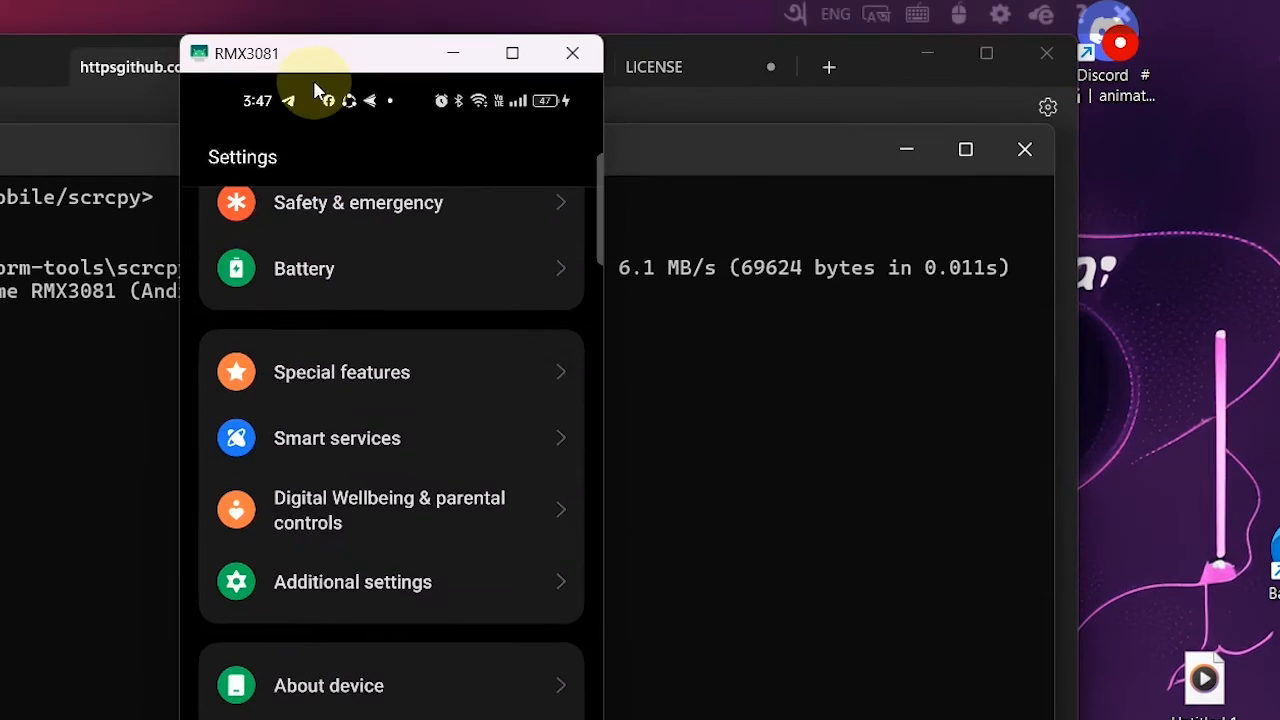
left_click_drag(313, 54, 960, 100)
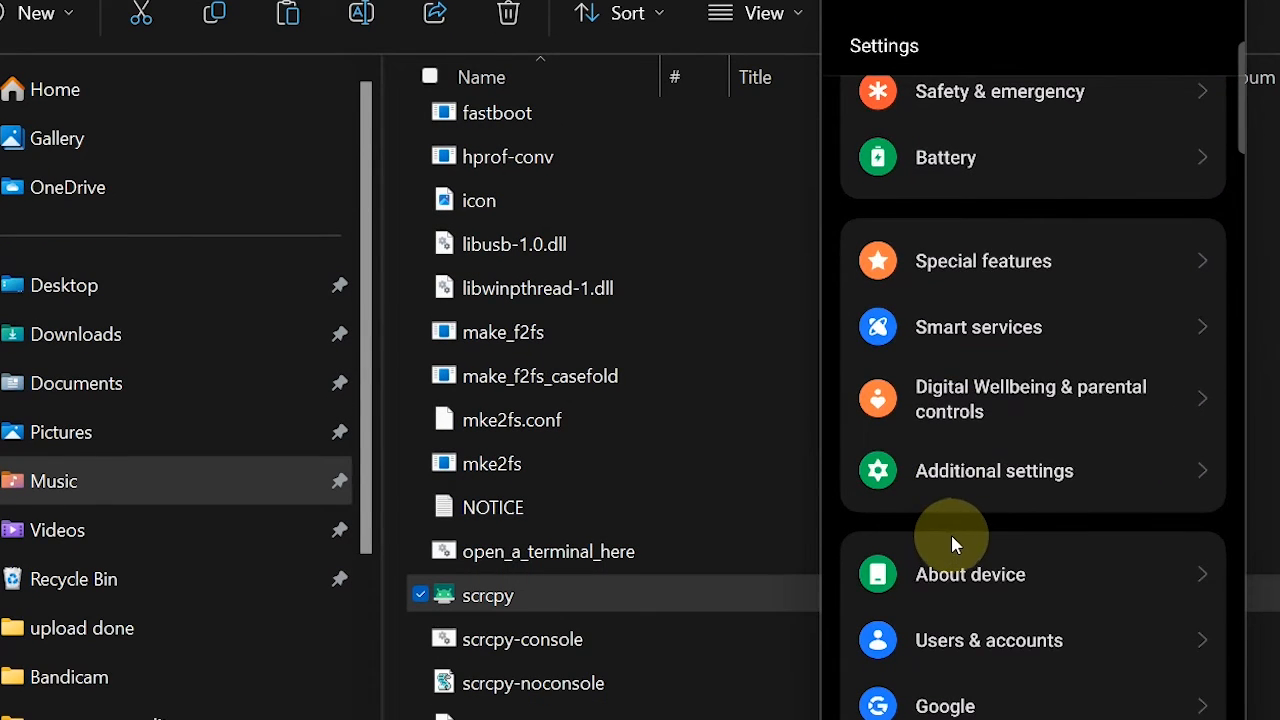
Scroll through the phone's Settings list in the mirrored window, and minimize File Explorer
scroll(961, 695, "up", 3)
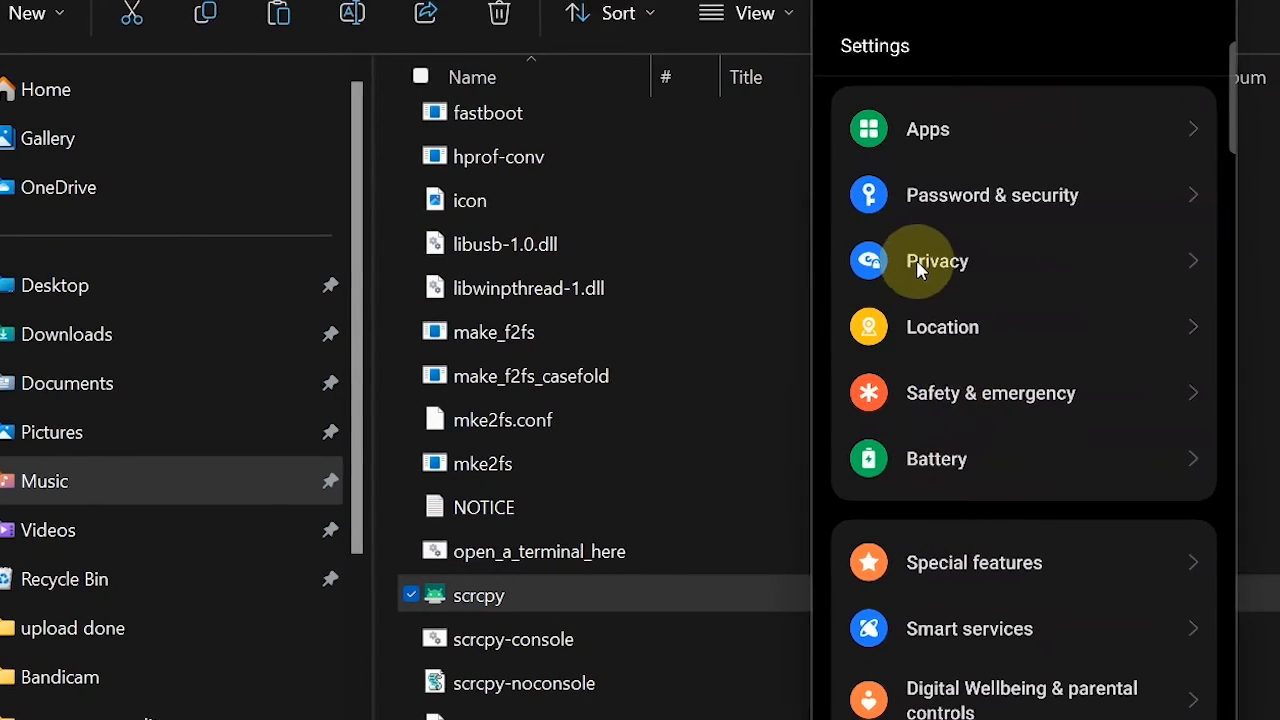
scroll(1000, 380, "down", 1)
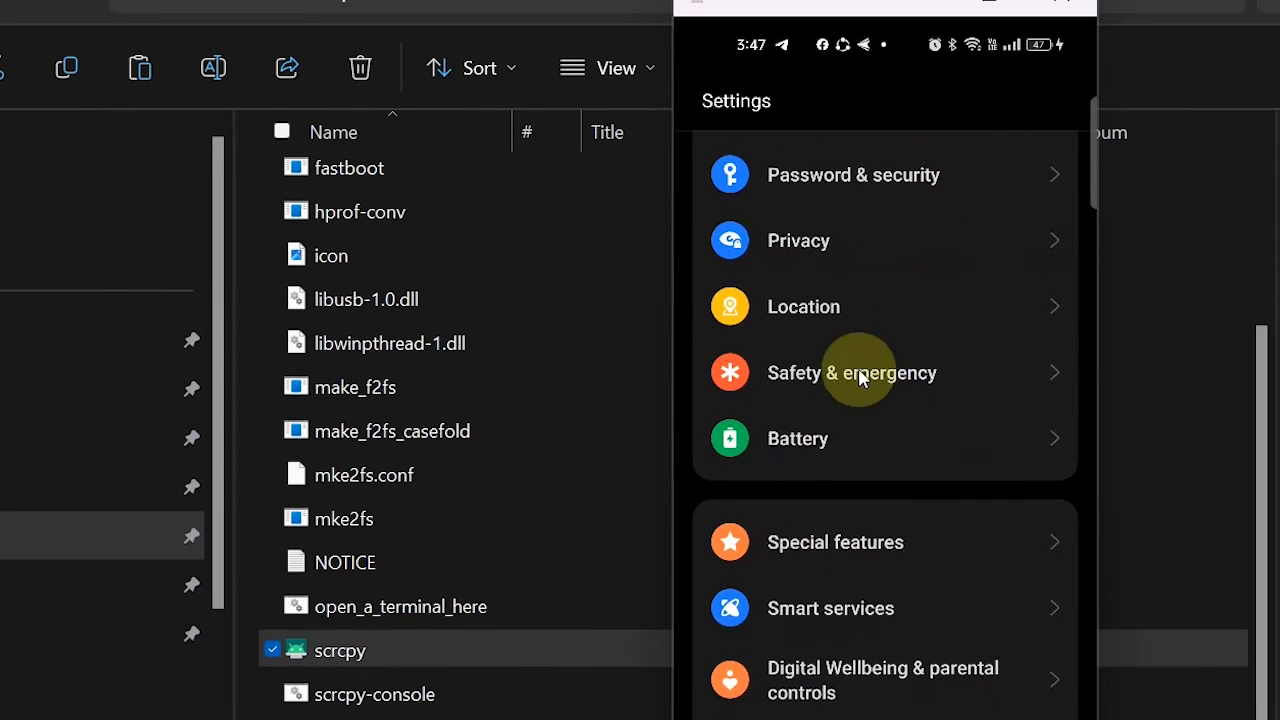
scroll(880, 400, "down", 3)
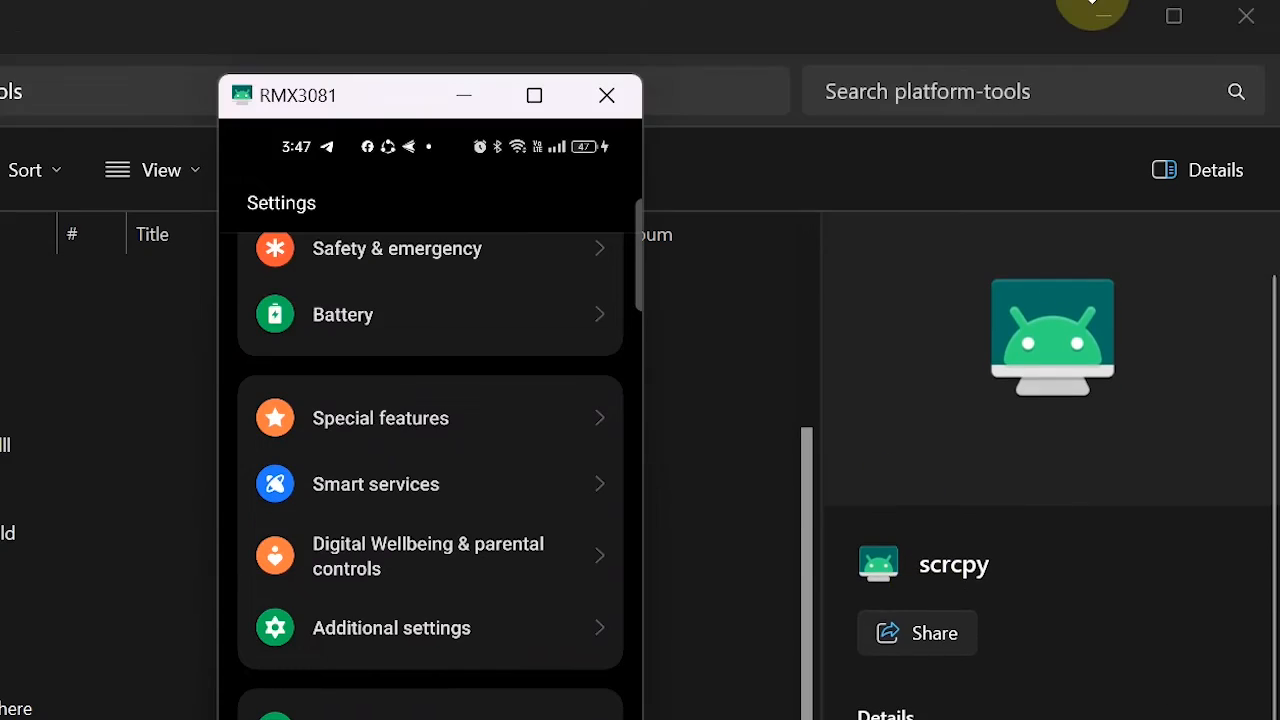
left_click(1103, 8)
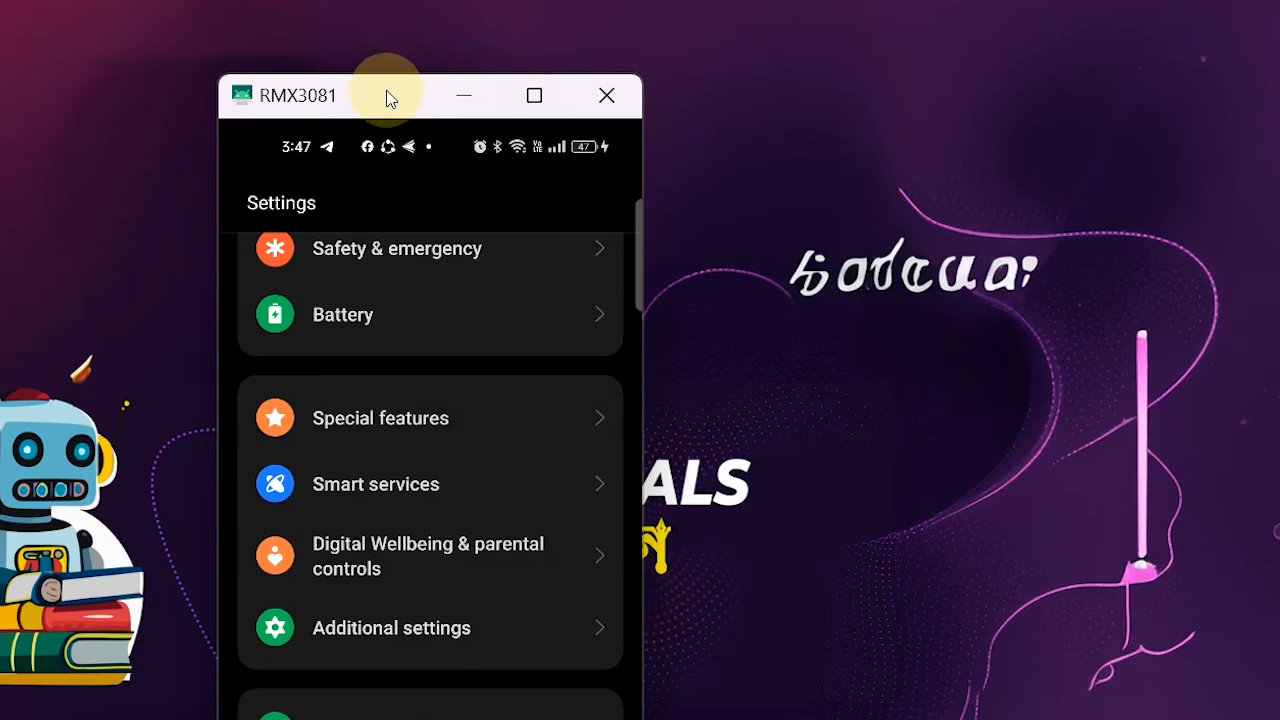